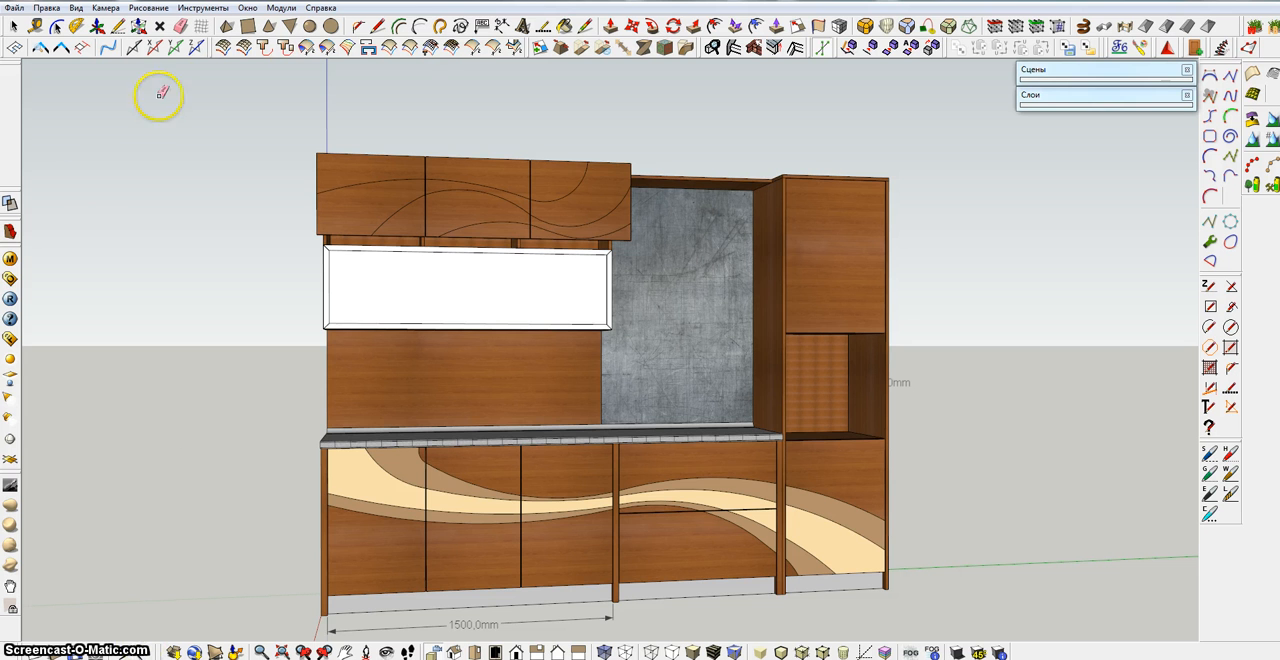
# Redraw the lower arc on the first upper door so it meets the neighbouring door's curve, and erase the old arc
pyautogui.scroll(1, 432, 202)
pyautogui.scroll(4, 428, 205)
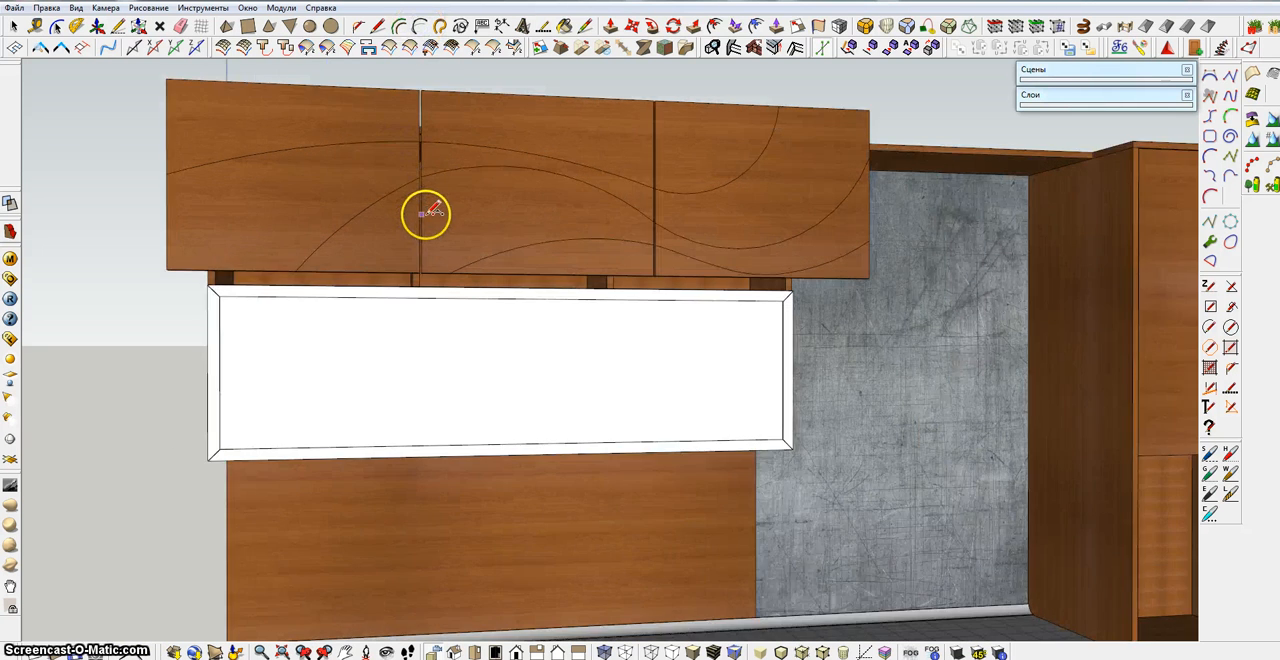
pyautogui.click(419, 166)
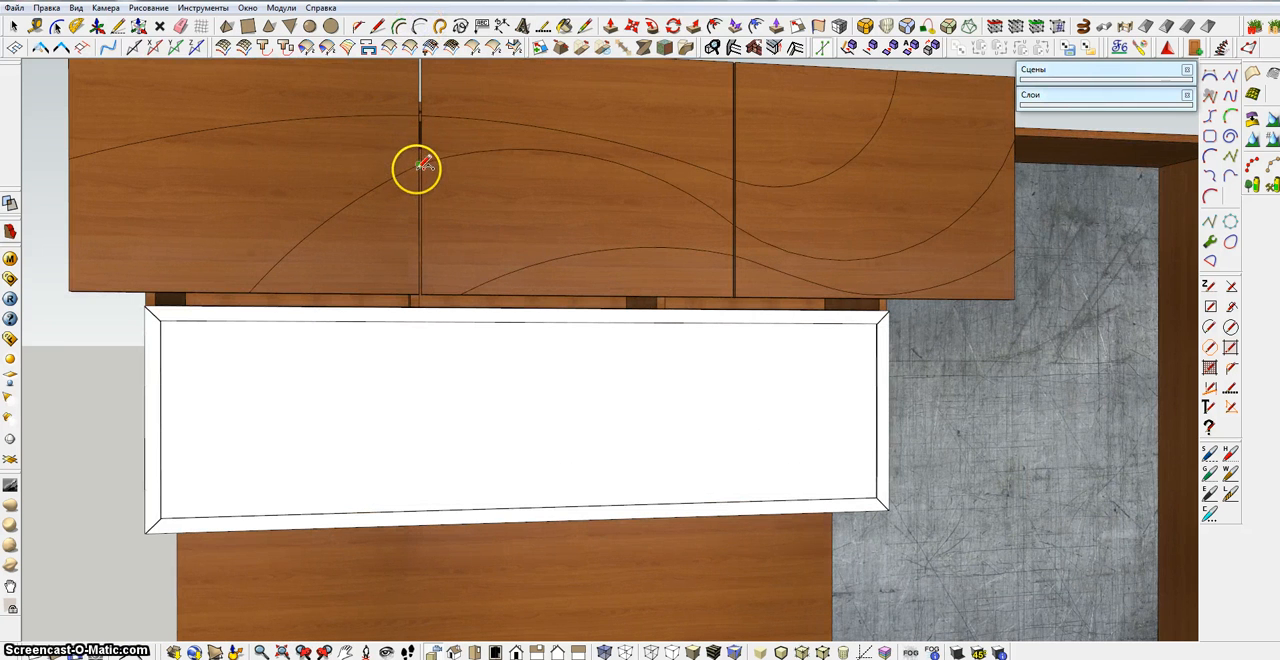
pyautogui.click(268, 292)
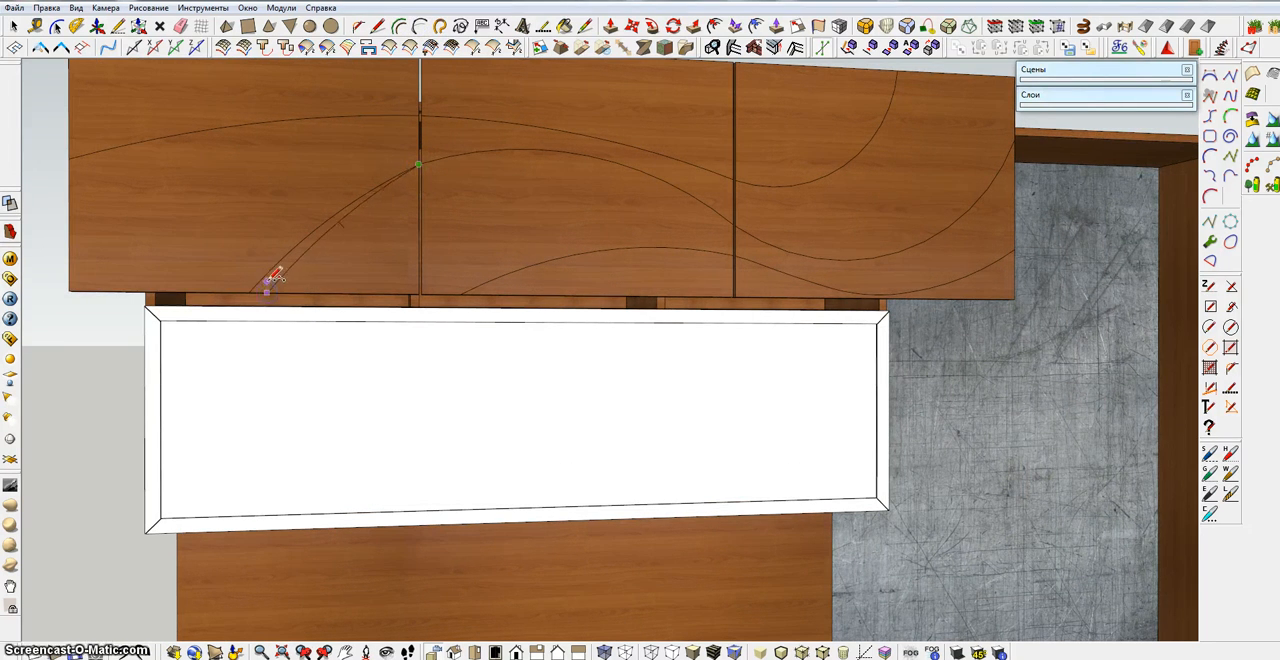
pyautogui.click(180, 28)
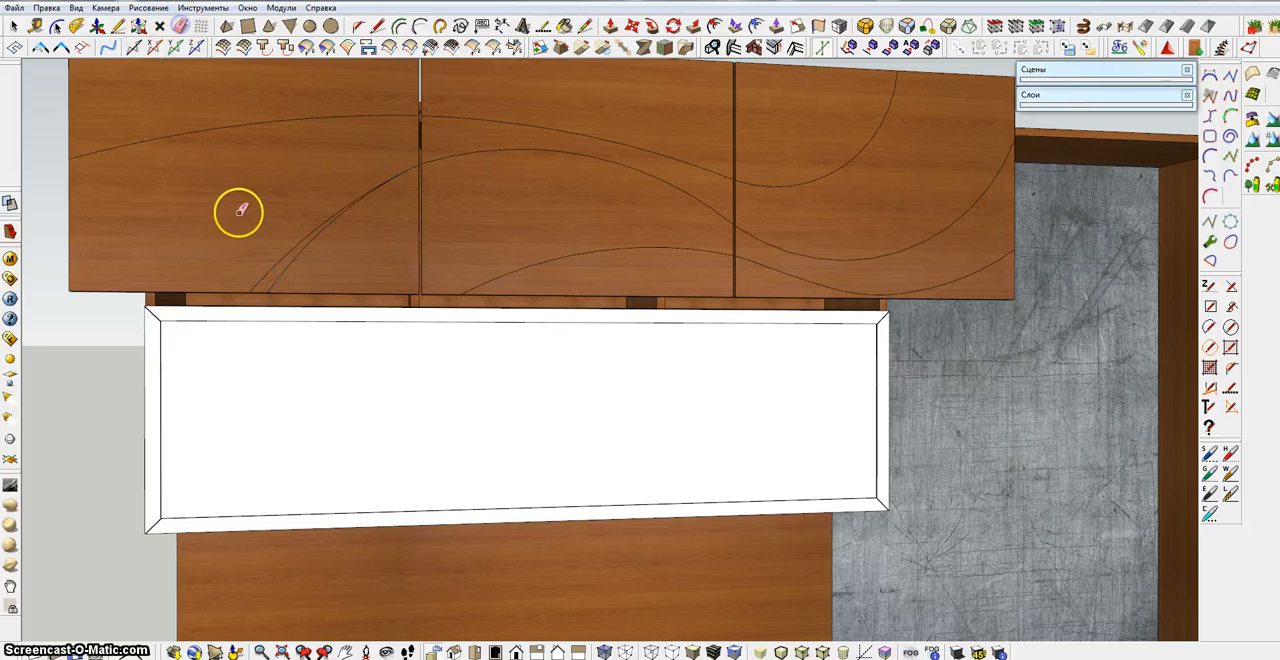
pyautogui.scroll(-4, 282, 246)
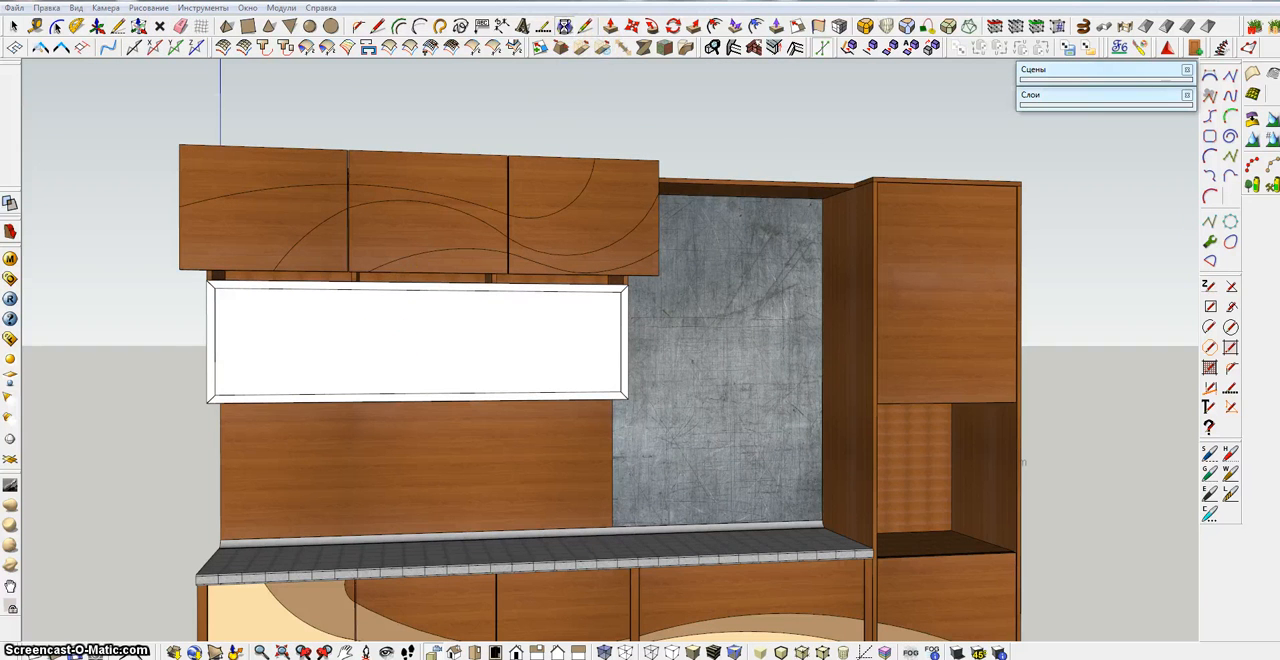
# Explode the groups of the three upper wall-cabinet doors so their faces can be painted individually
pyautogui.click(564, 26)
pyautogui.click(250, 3)
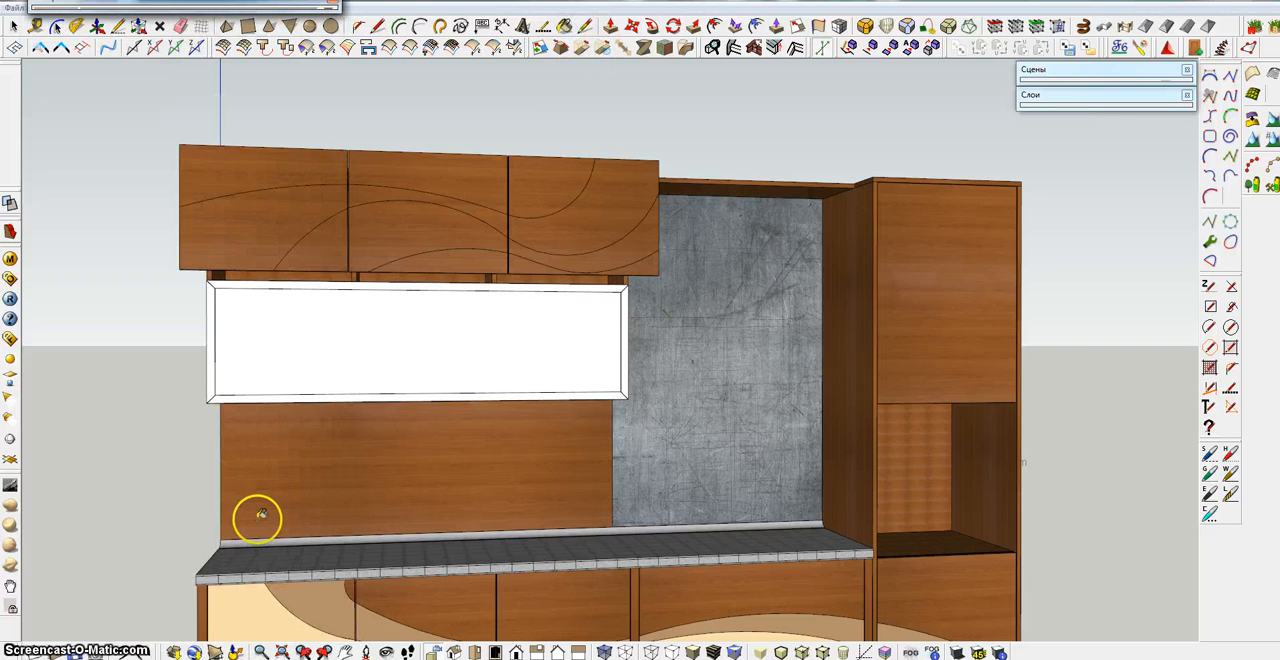
pyautogui.rightClick(268, 207)
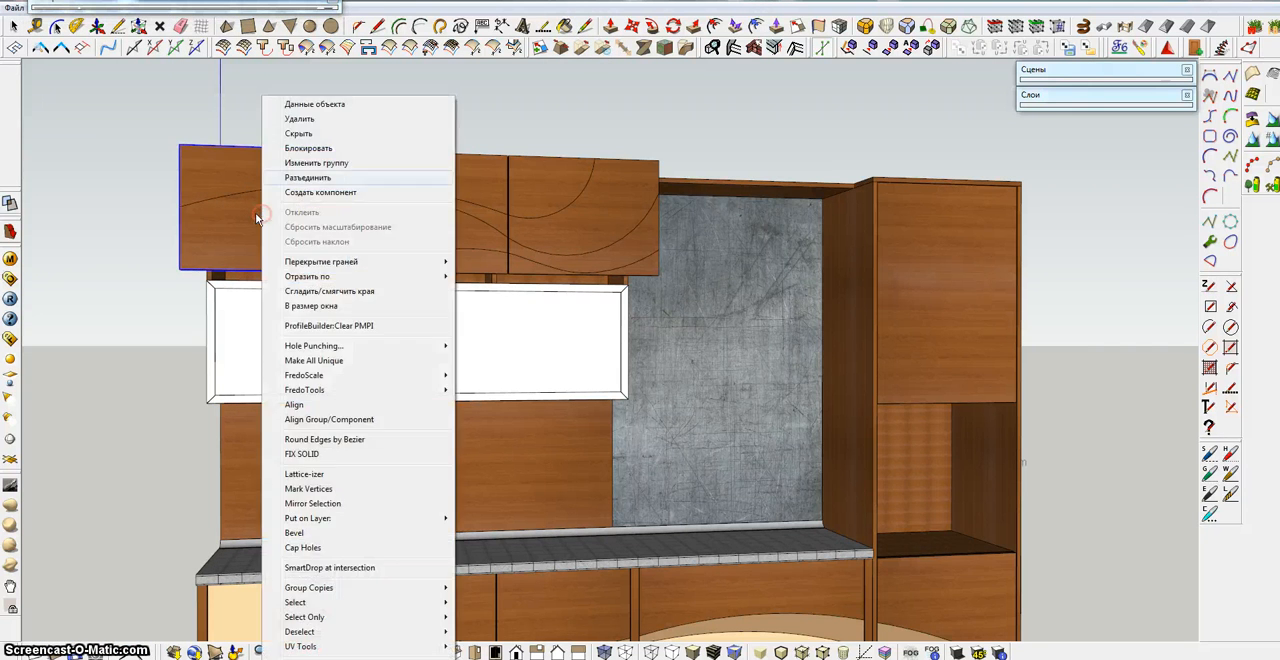
pyautogui.click(305, 171)
pyautogui.rightClick(371, 166)
pyautogui.click(415, 178)
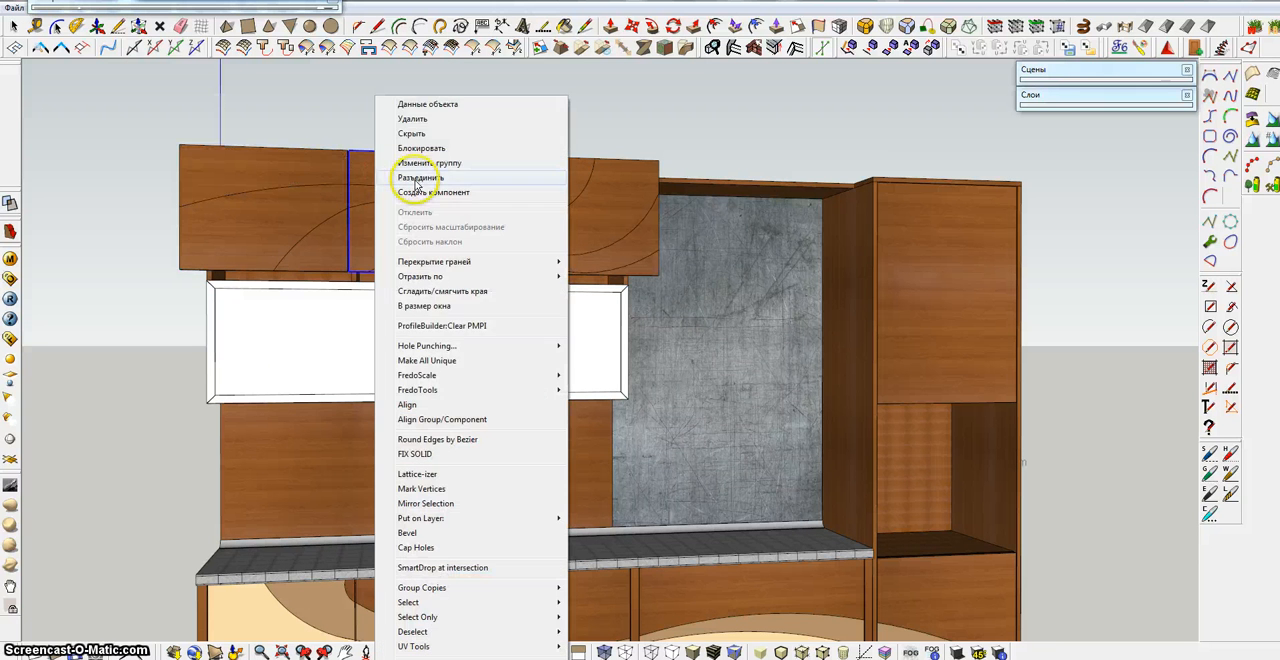
pyautogui.rightClick(570, 193)
pyautogui.click(575, 165)
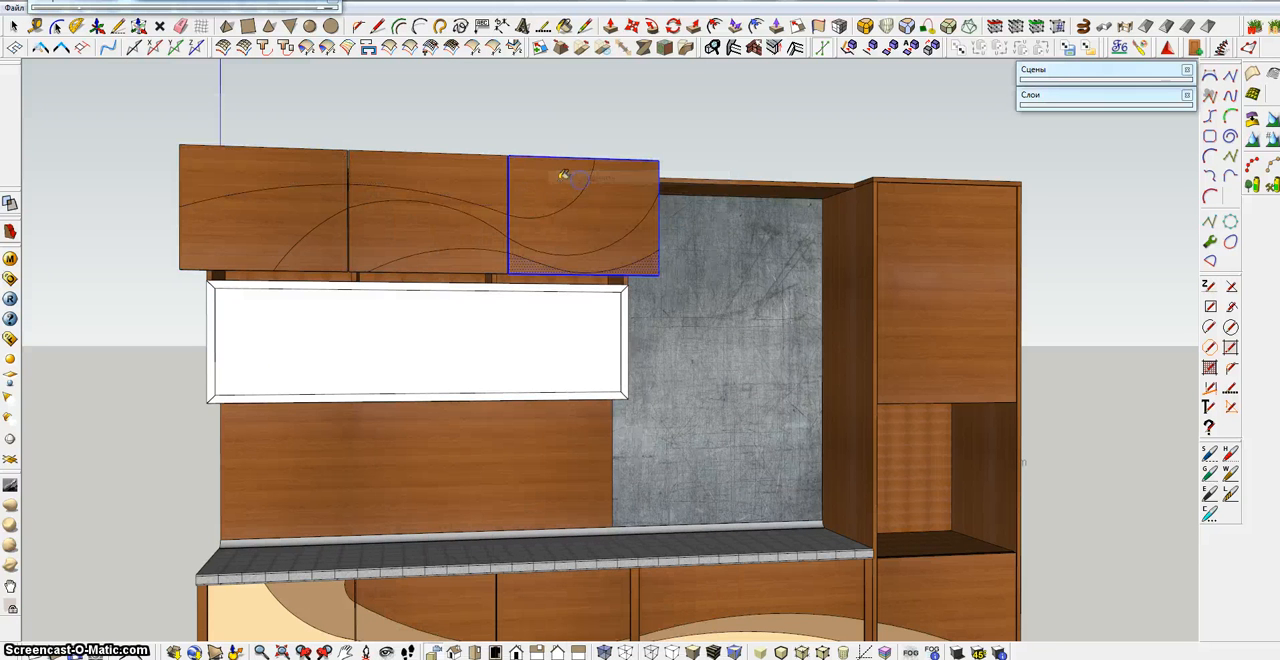
# Paint the upper wave bands and the lower curved areas of the three wall-cabinet doors light brown
pyautogui.click(277, 211)
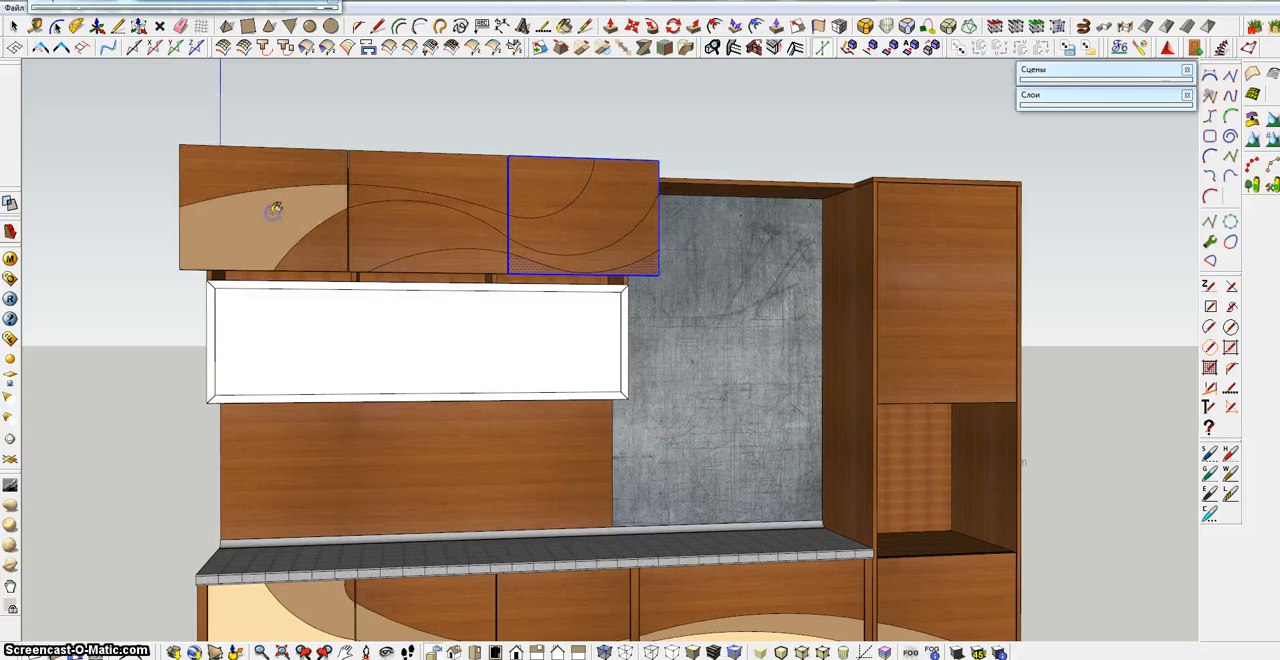
pyautogui.click(372, 196)
pyautogui.click(566, 228)
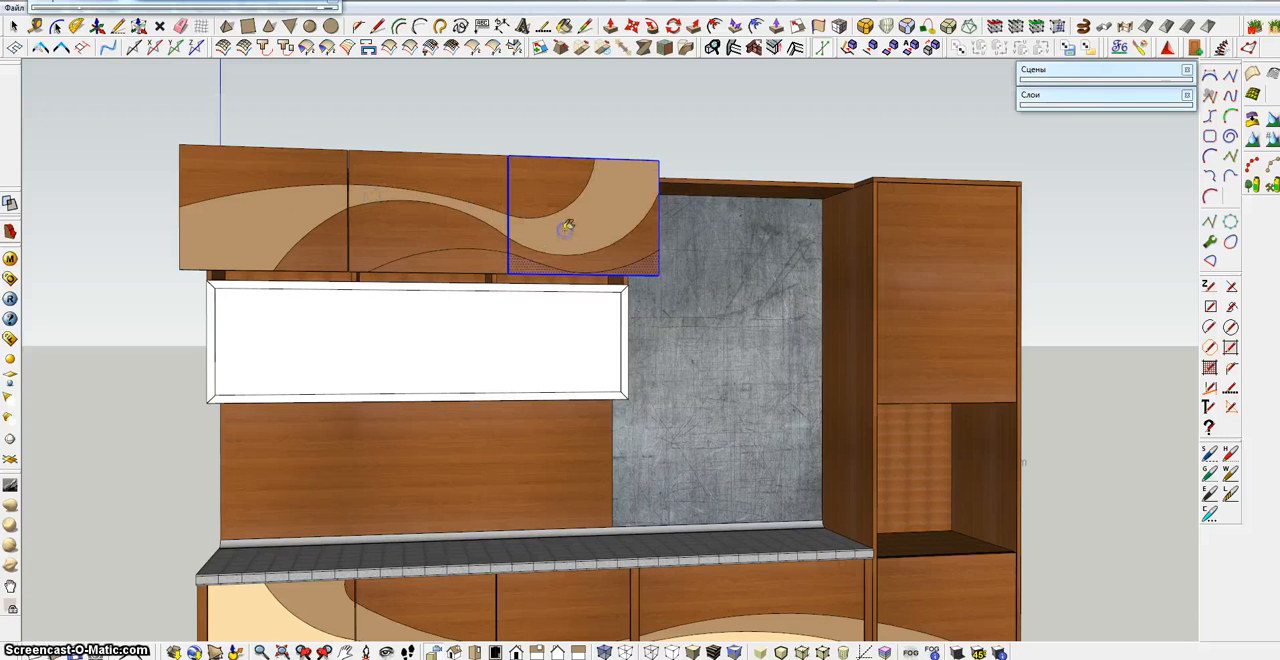
pyautogui.click(620, 268)
pyautogui.click(471, 260)
# Sample the cream colour from the first lower door and paint the middle wave band across the upper doors with it
pyautogui.click(252, 608)
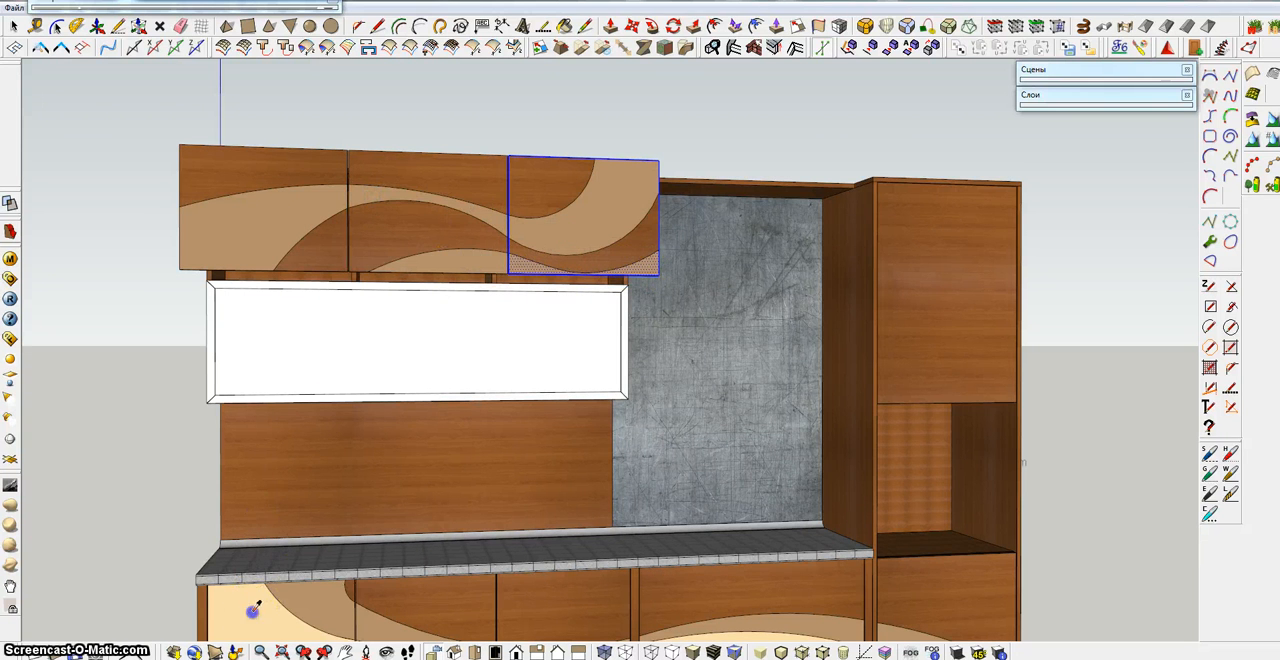
pyautogui.click(382, 223)
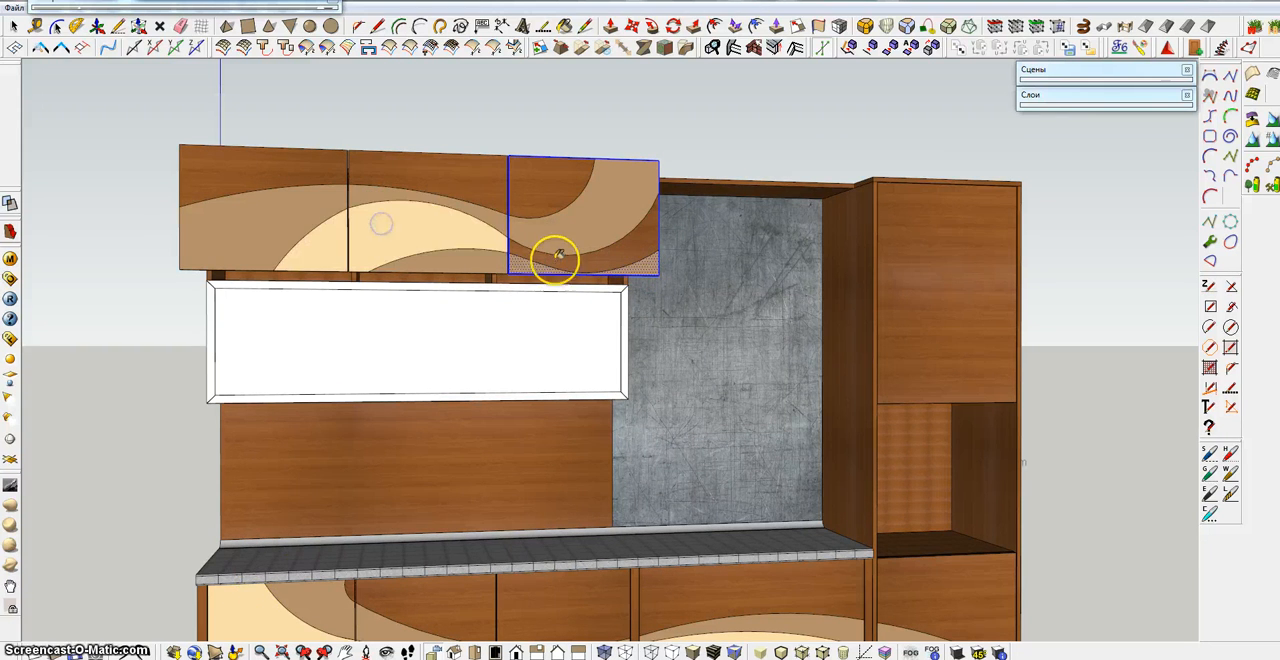
pyautogui.click(624, 261)
# Select all geometry of the three painted upper doors and make it one group
pyautogui.scroll(-2, 620, 284)
pyautogui.keyDown('shift'); pyautogui.moveTo(620, 318); pyautogui.dragTo(598, 304, button='middle'); pyautogui.keyUp('shift')
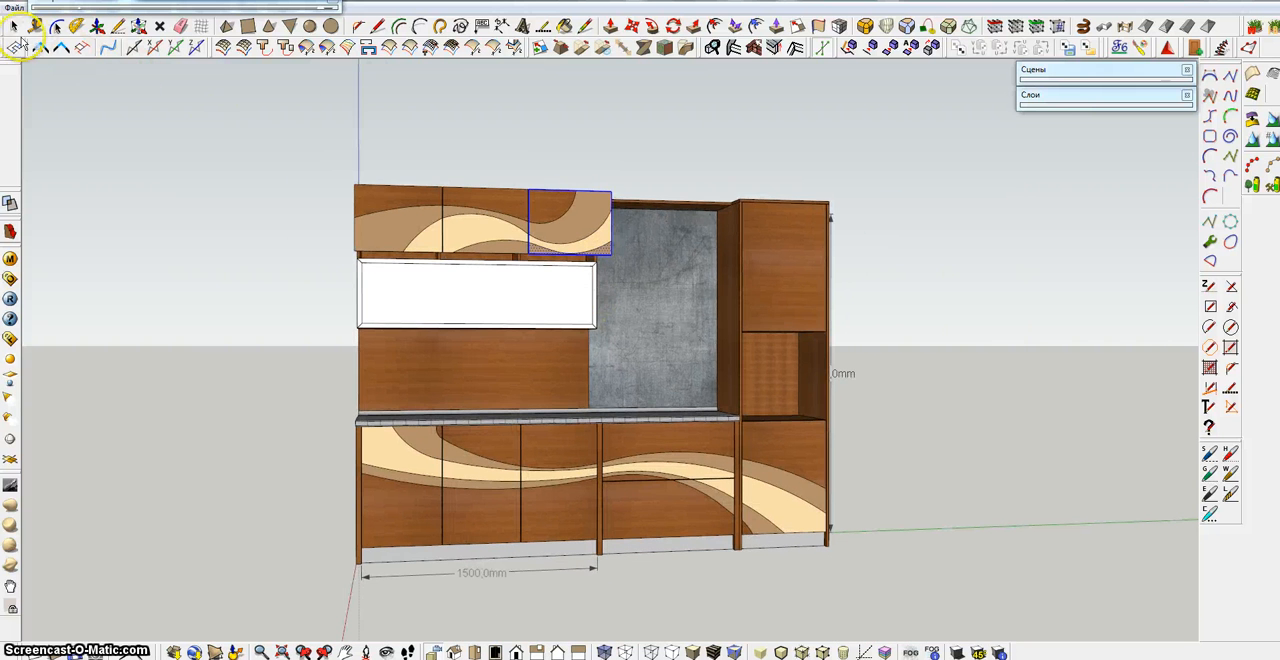
pyautogui.moveTo(196, 221); pyautogui.dragTo(696, 324, button='middle')
pyautogui.moveTo(587, 174); pyautogui.dragTo(650, 336)
pyautogui.rightClick(602, 255)
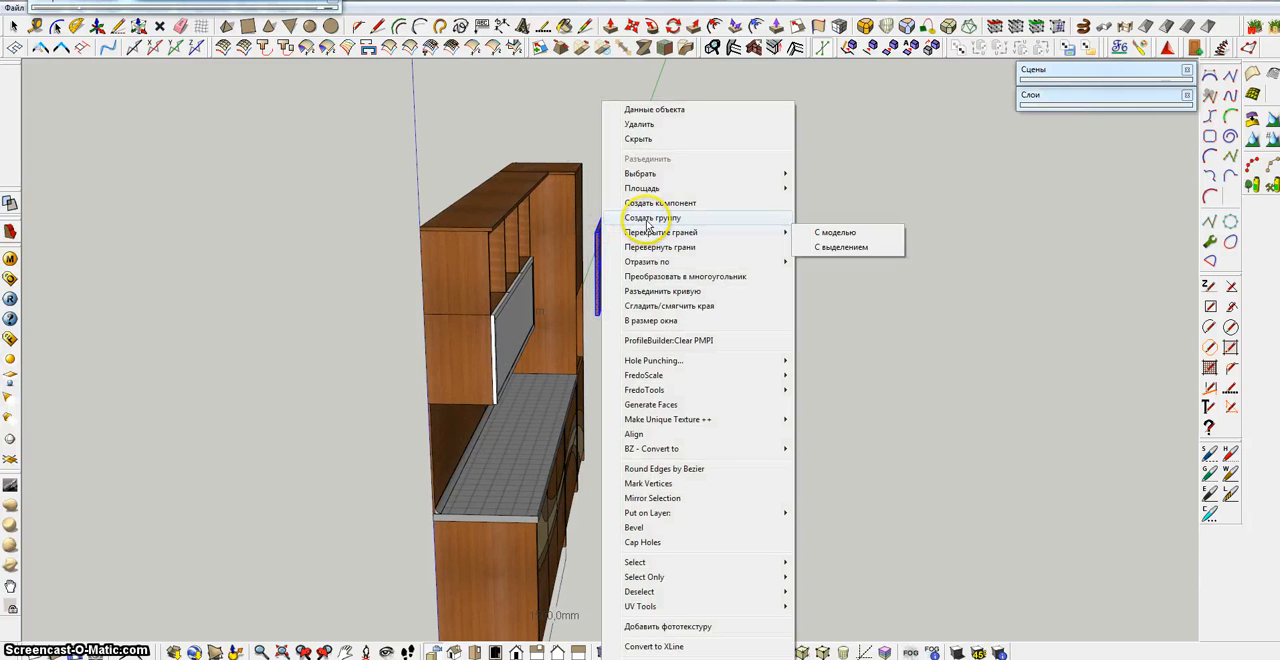
pyautogui.click(640, 217)
# Move the grouped upper doors back along the red axis onto the front of the wall cabinets
pyautogui.click(630, 32)
pyautogui.scroll(5, 619, 336)
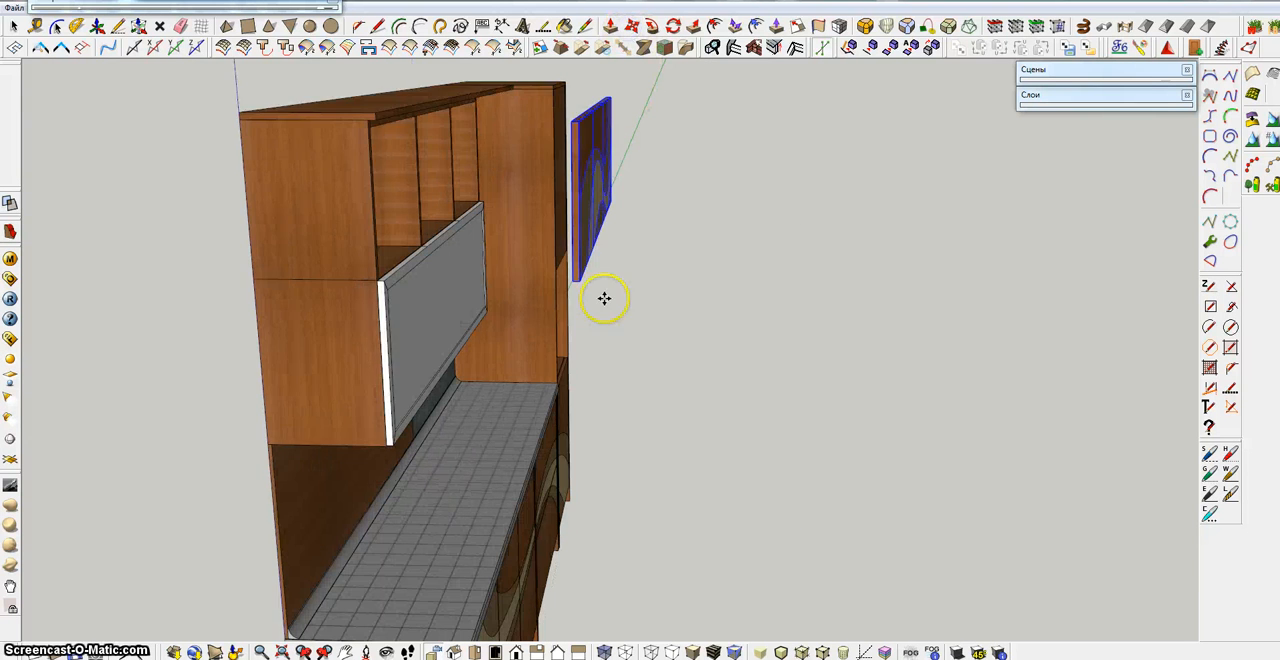
pyautogui.click(562, 278)
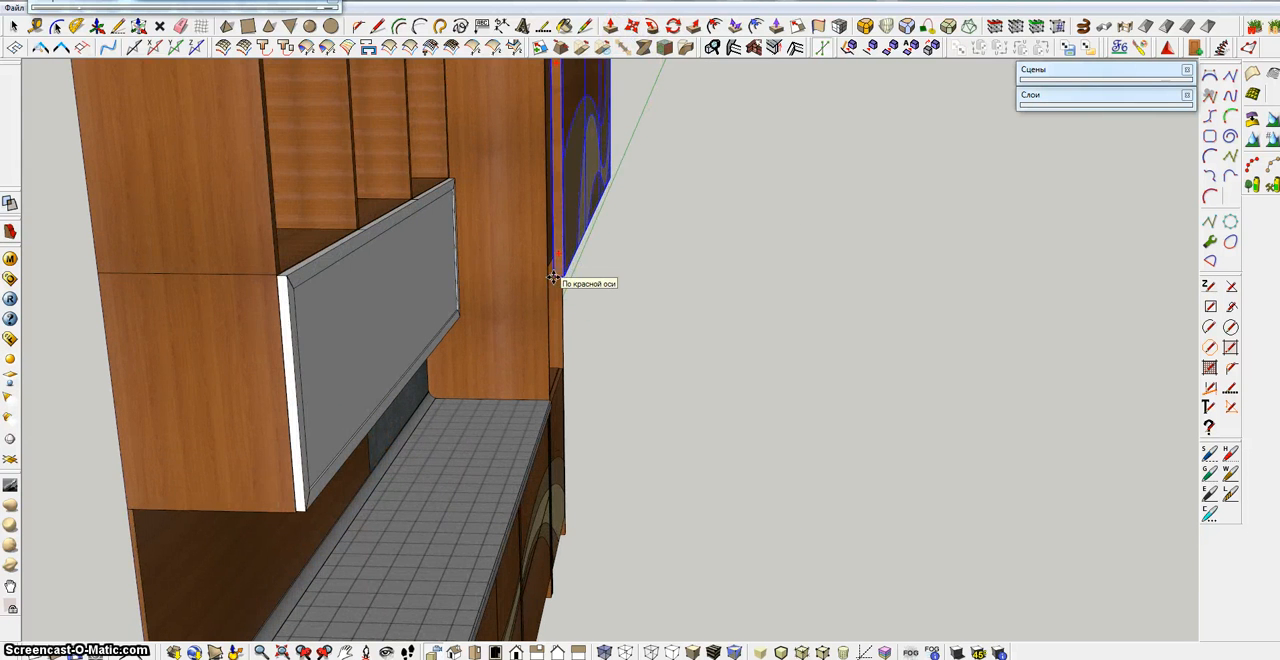
pyautogui.click(556, 279)
# Examine how the wave pattern on the upper doors matches the lower fronts from several viewpoints
pyautogui.scroll(-5, 586, 306)
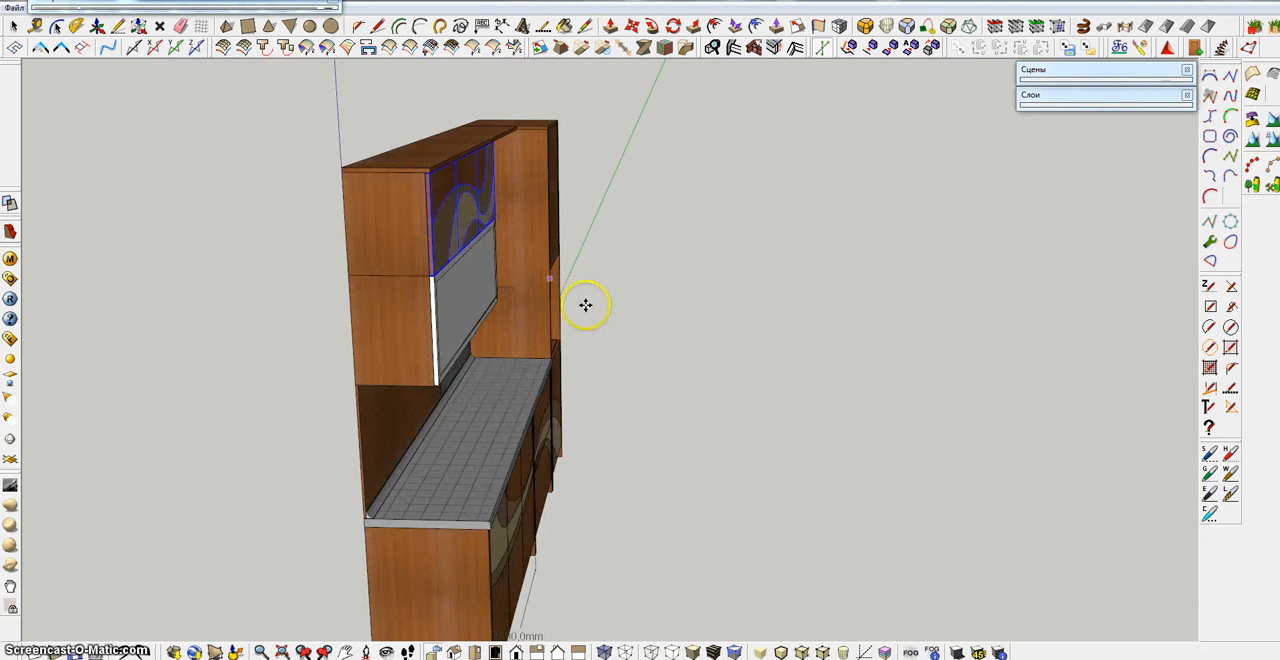
pyautogui.moveTo(586, 306); pyautogui.dragTo(212, 279, button='middle')
pyautogui.moveTo(474, 314); pyautogui.dragTo(392, 335, button='middle')
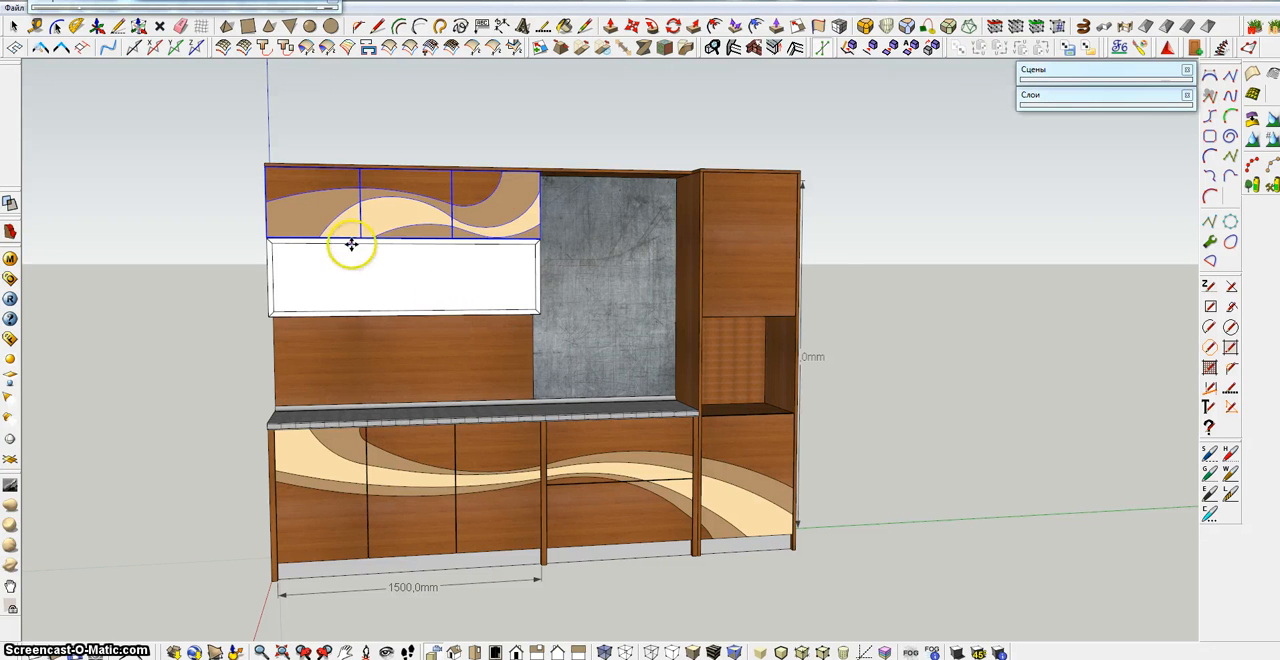
pyautogui.scroll(3, 347, 231)
pyautogui.scroll(2, 347, 231)
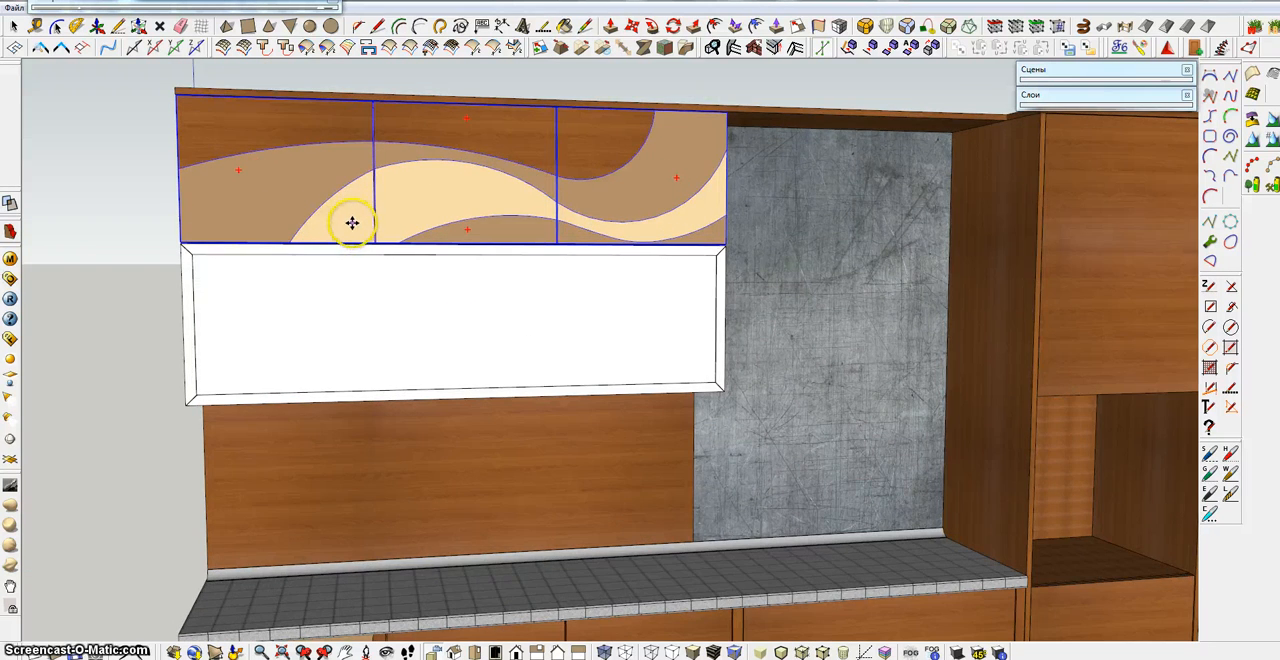
pyautogui.scroll(-3, 347, 231)
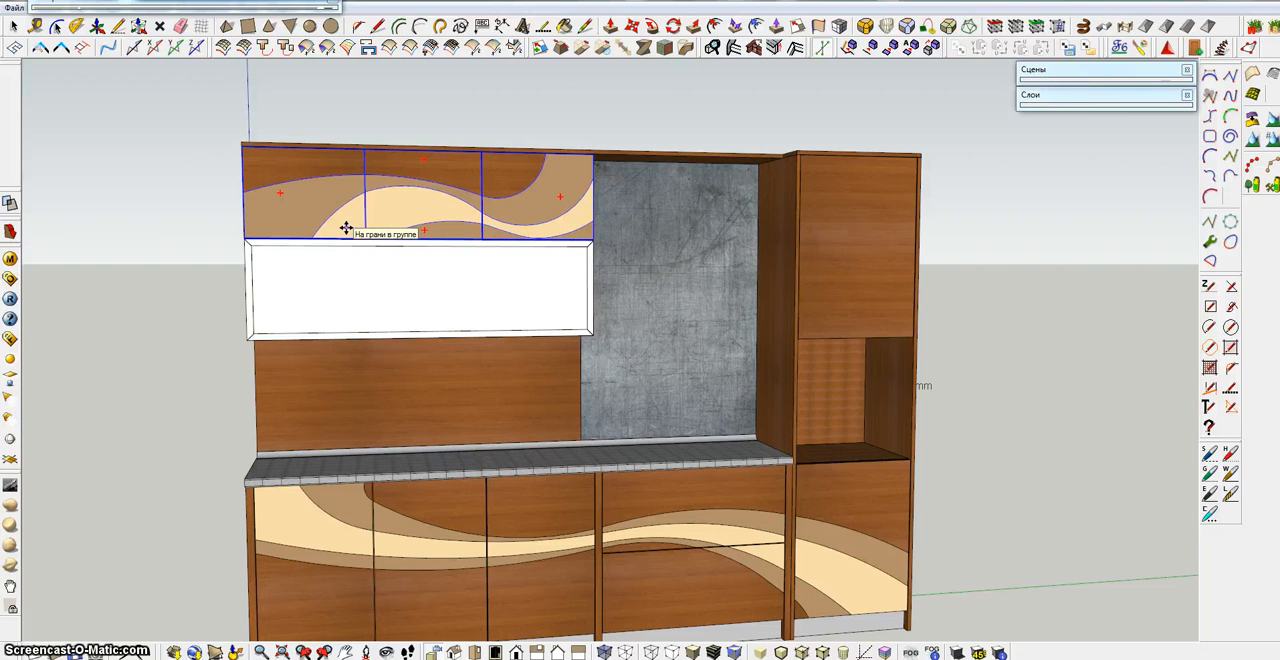
pyautogui.click(337, 218)
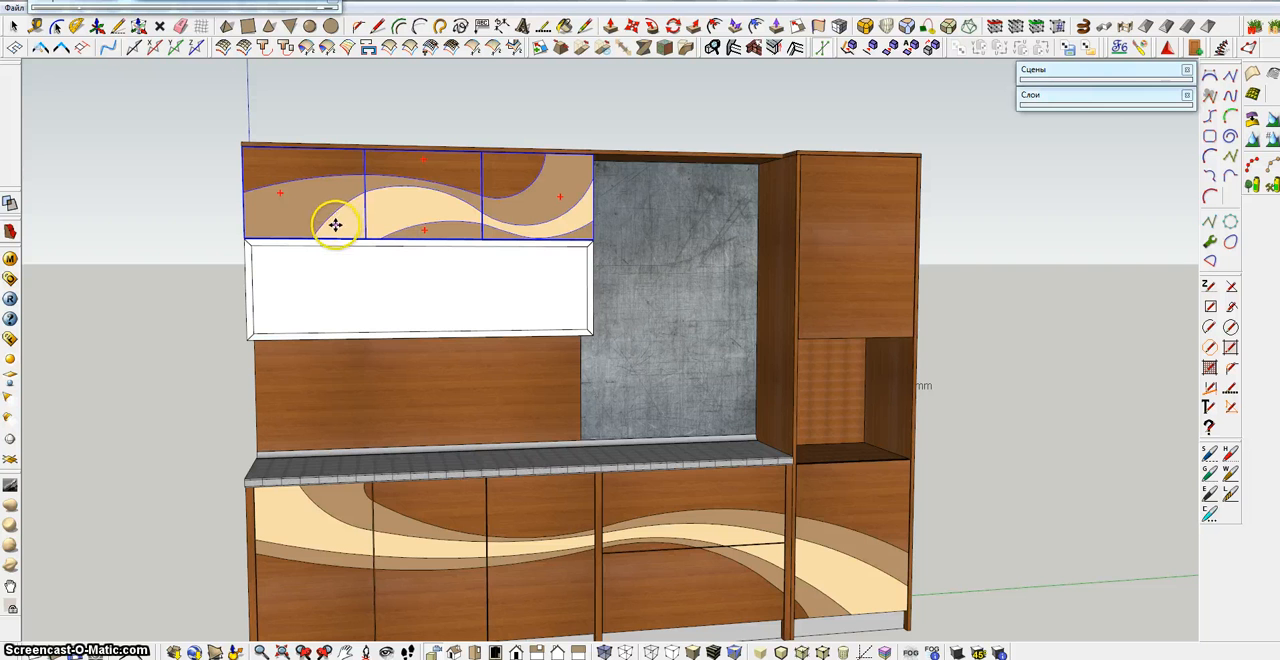
pyautogui.keyDown('shift'); pyautogui.moveTo(590, 304); pyautogui.dragTo(495, 277, button='middle'); pyautogui.keyUp('shift')
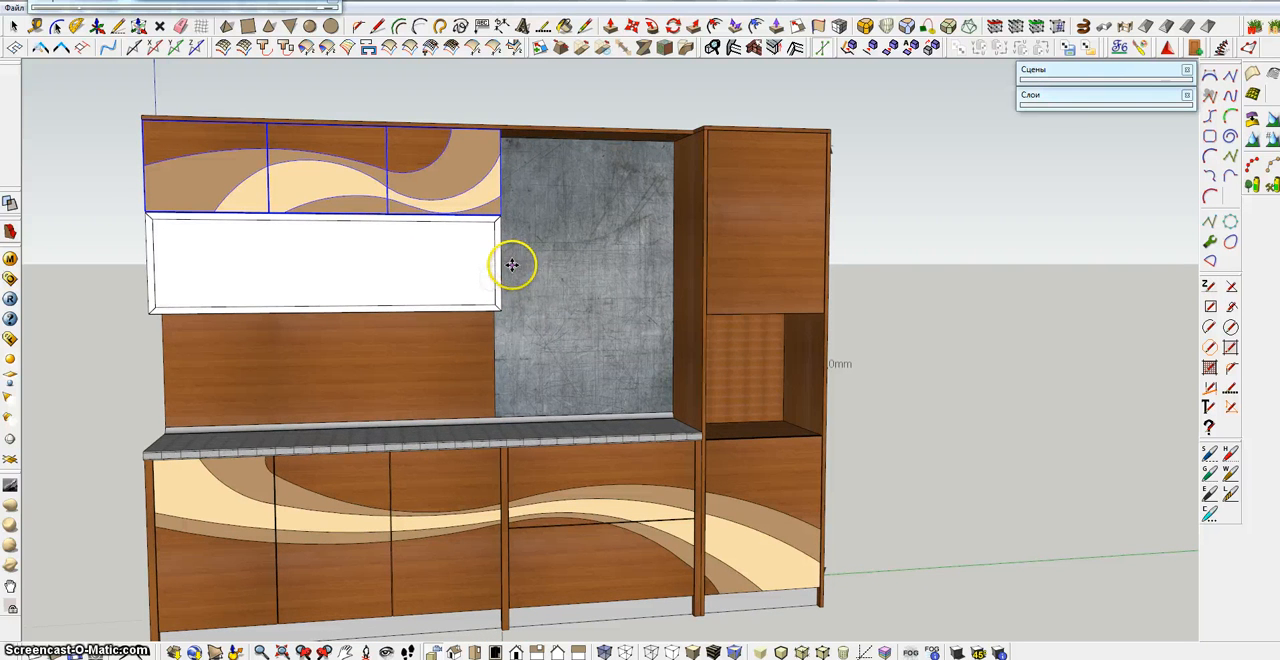
pyautogui.moveTo(580, 276); pyautogui.dragTo(461, 285, button='middle')
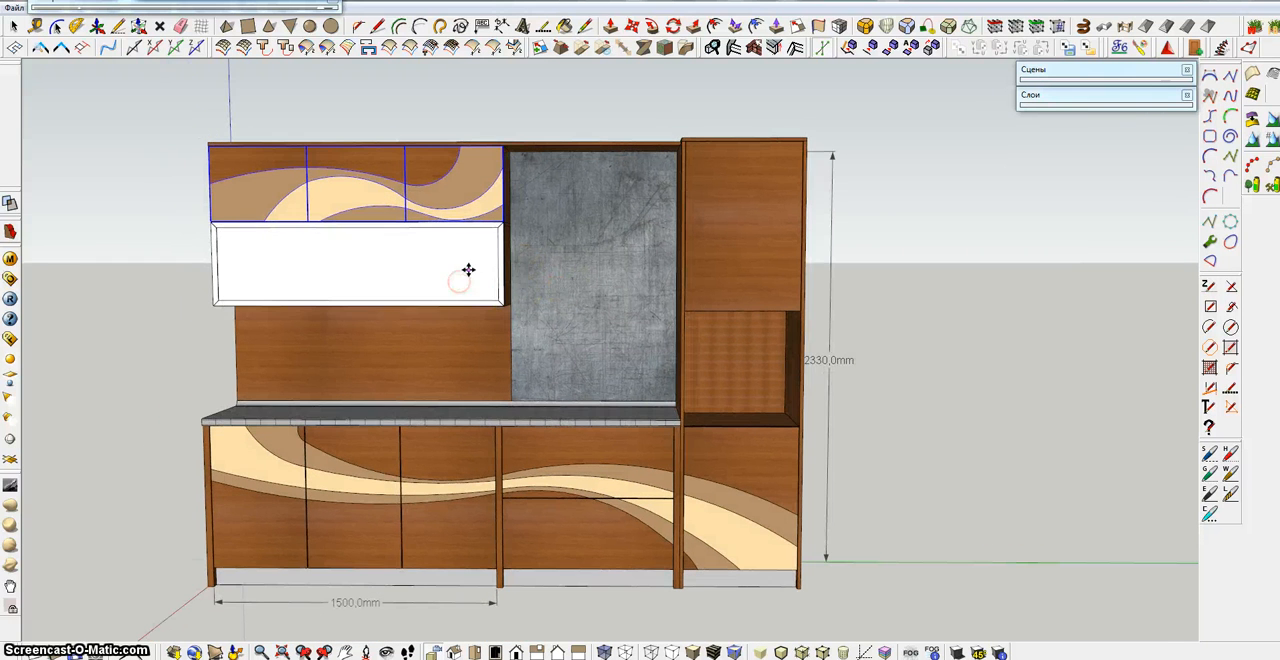
# Move the tall cabinet's upper door straight out in front of the cabinet by the cabinet's depth
pyautogui.click(14, 27)
pyautogui.click(715, 205)
pyautogui.moveTo(737, 206); pyautogui.dragTo(367, 217, button='middle')
pyautogui.click(619, 47)
pyautogui.click(771, 127)
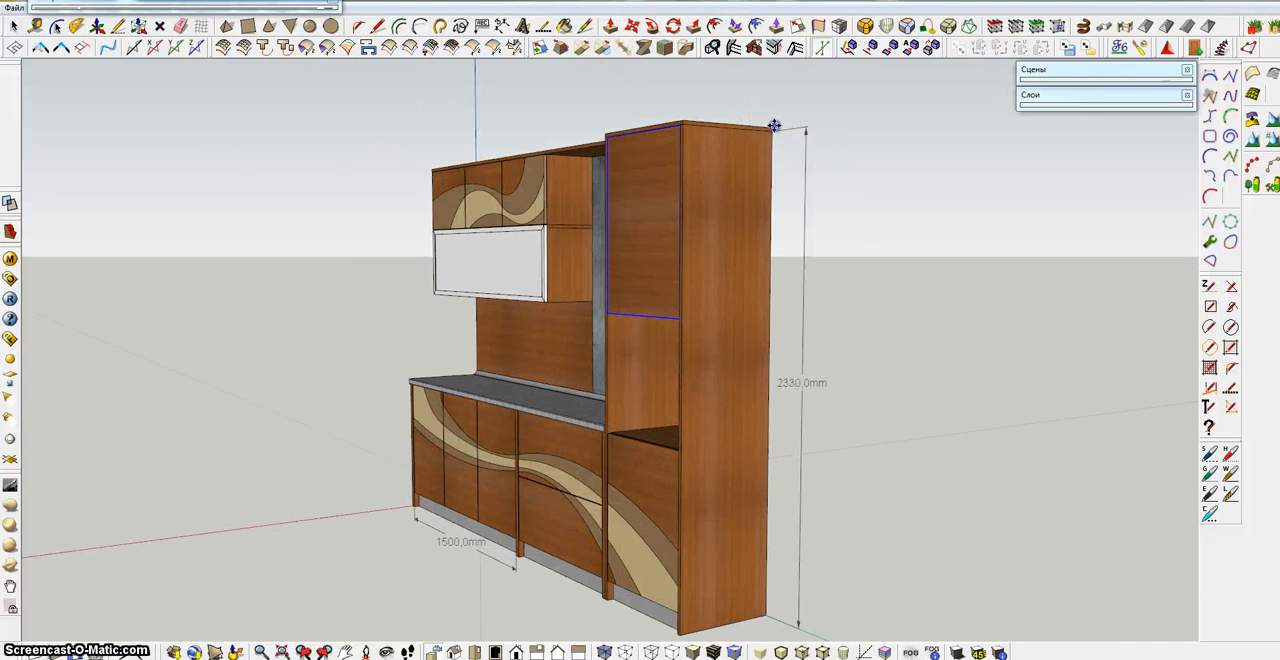
pyautogui.click(687, 118)
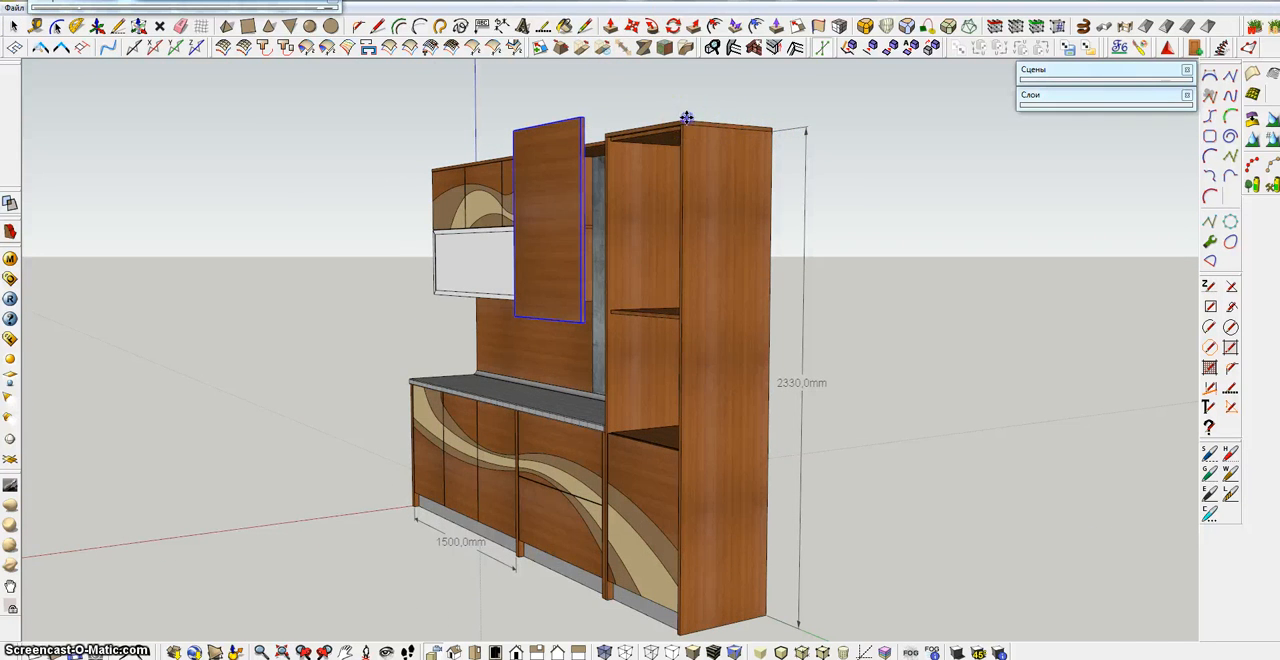
# Explode the group of the tall cabinet's pulled-out upper door
pyautogui.moveTo(611, 226); pyautogui.dragTo(878, 207, button='middle')
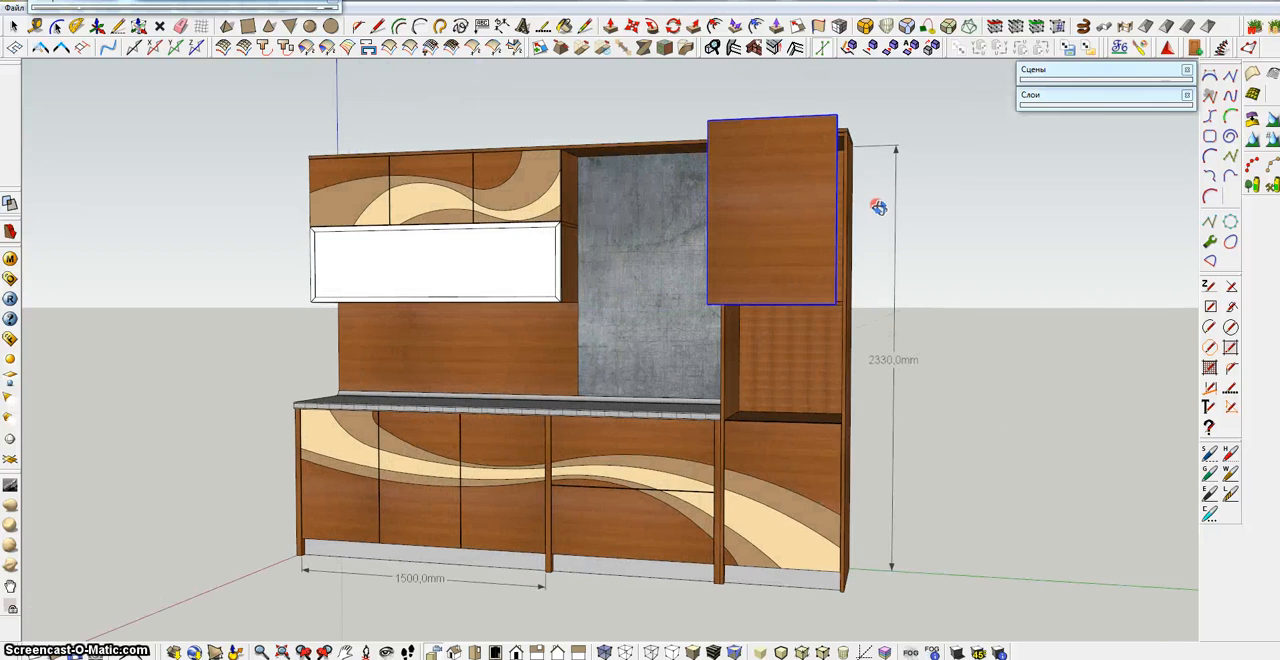
pyautogui.rightClick(763, 208)
pyautogui.click(808, 177)
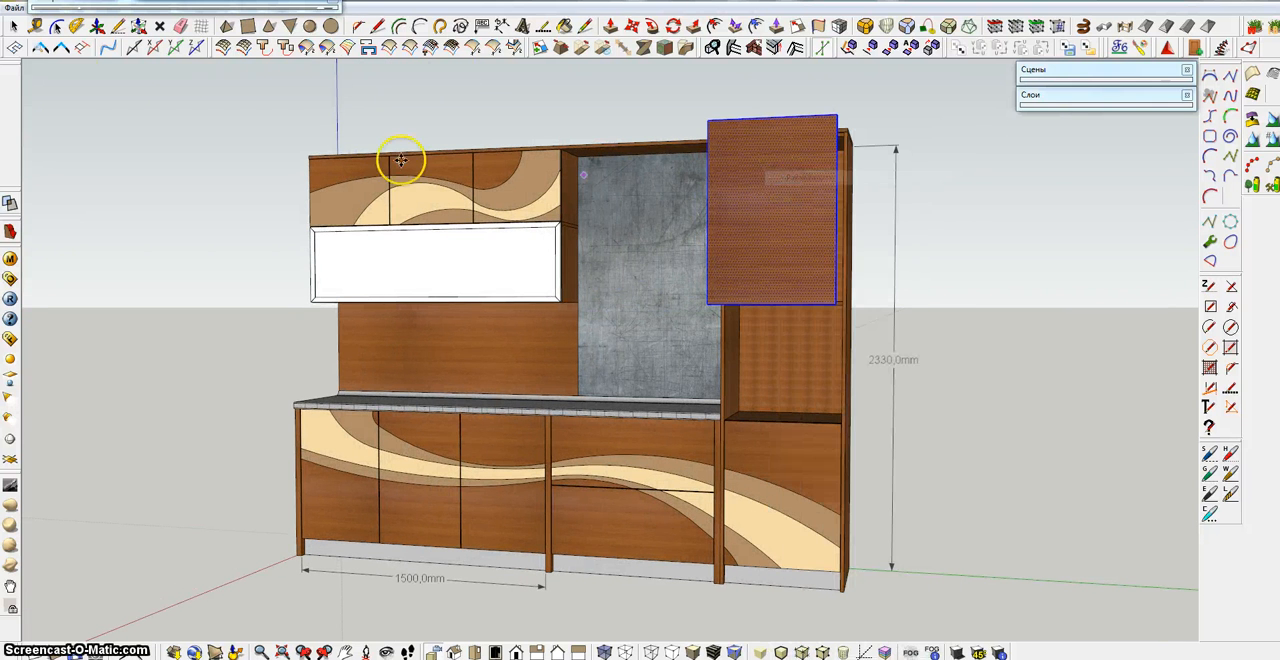
# Show the kitchen straight on in the standard right view with parallel projection
pyautogui.keyDown('shift'); pyautogui.moveTo(787, 253); pyautogui.dragTo(623, 223, button='middle'); pyautogui.keyUp('shift')
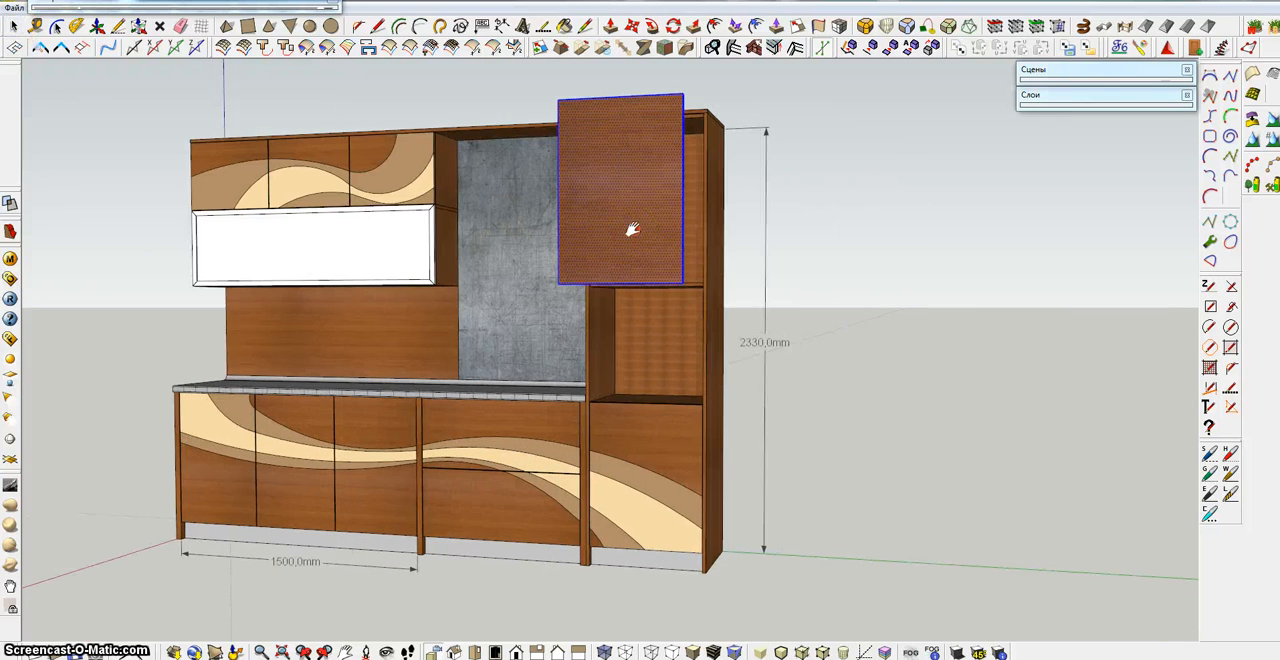
pyautogui.click(556, 651)
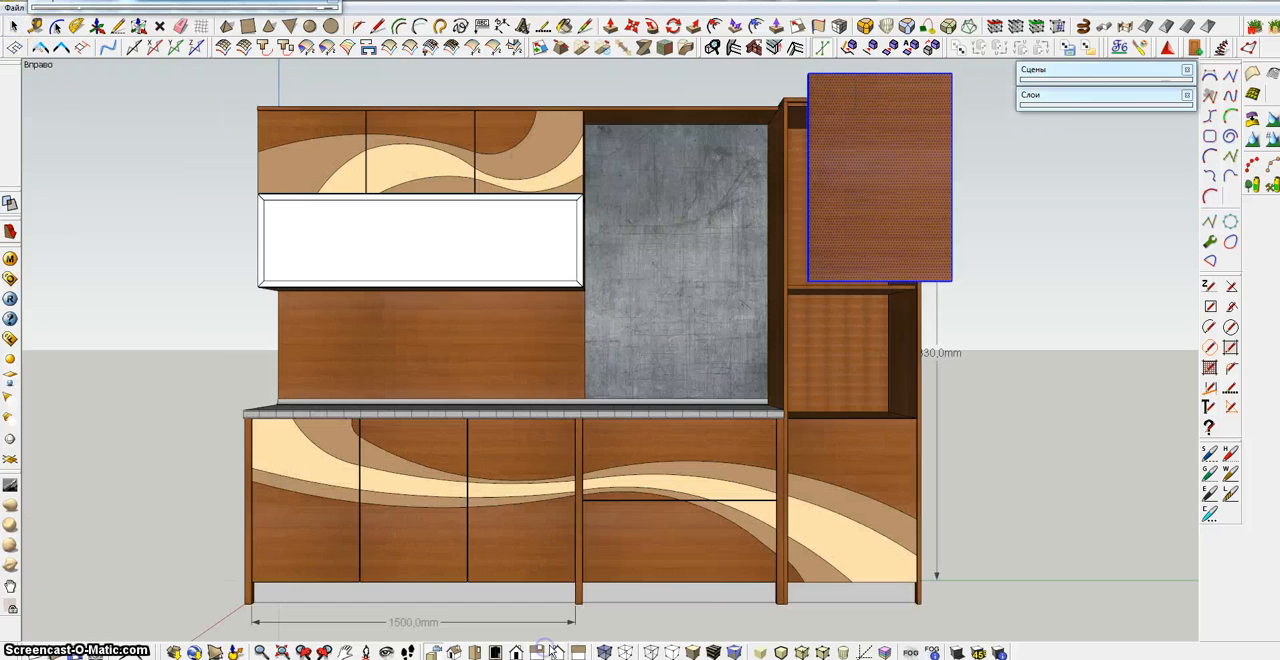
pyautogui.click(432, 651)
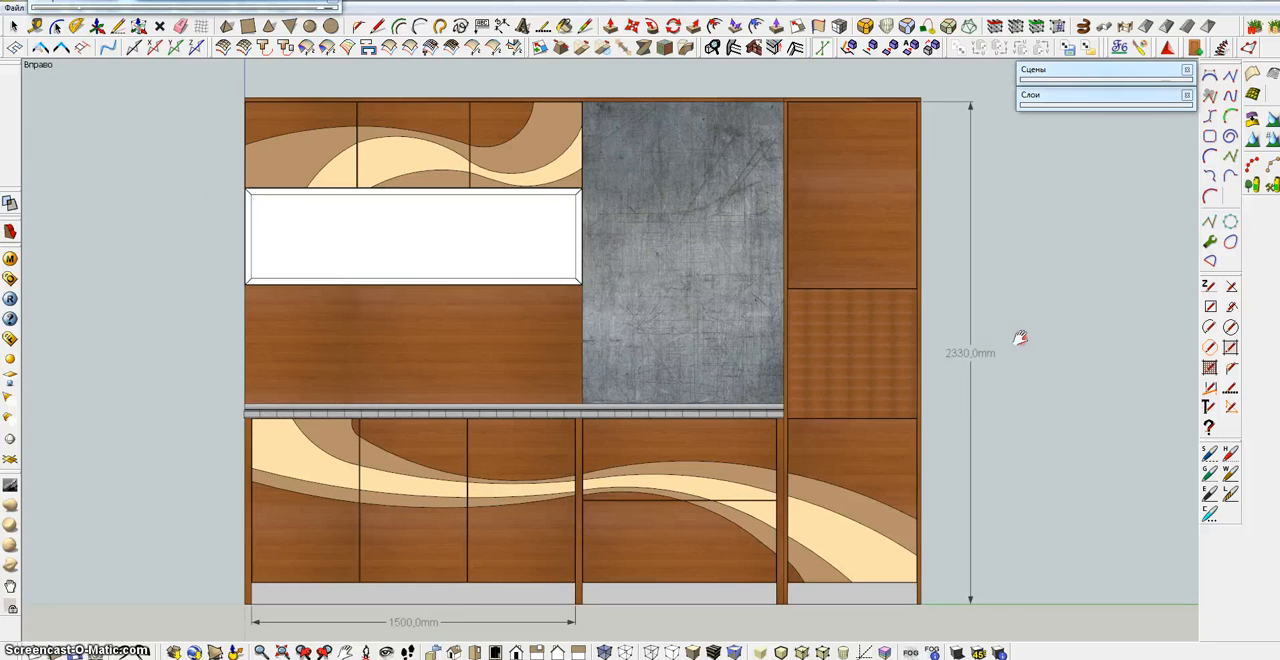
pyautogui.keyDown('shift'); pyautogui.moveTo(1020, 337); pyautogui.dragTo(878, 335, button='middle'); pyautogui.keyUp('shift')
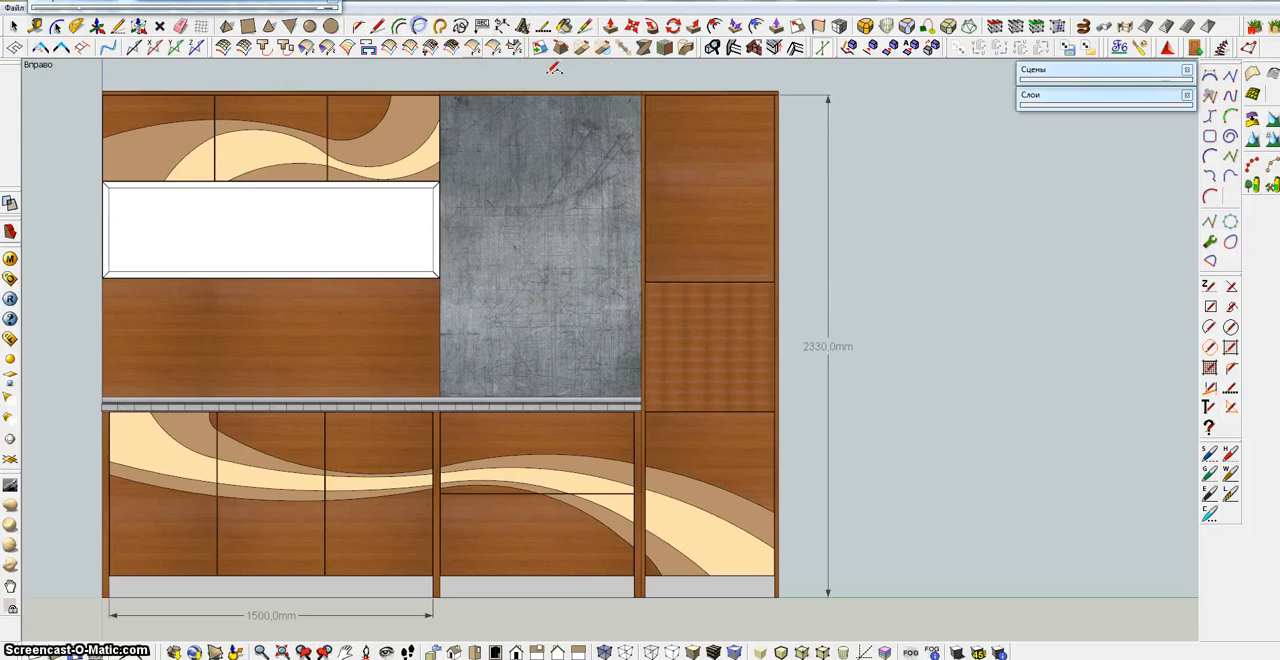
# Draw an S-curve of two tangent arcs on the tall cabinet's upper door, from the top edge's midpoint to the right edge
pyautogui.scroll(5, 669, 172)
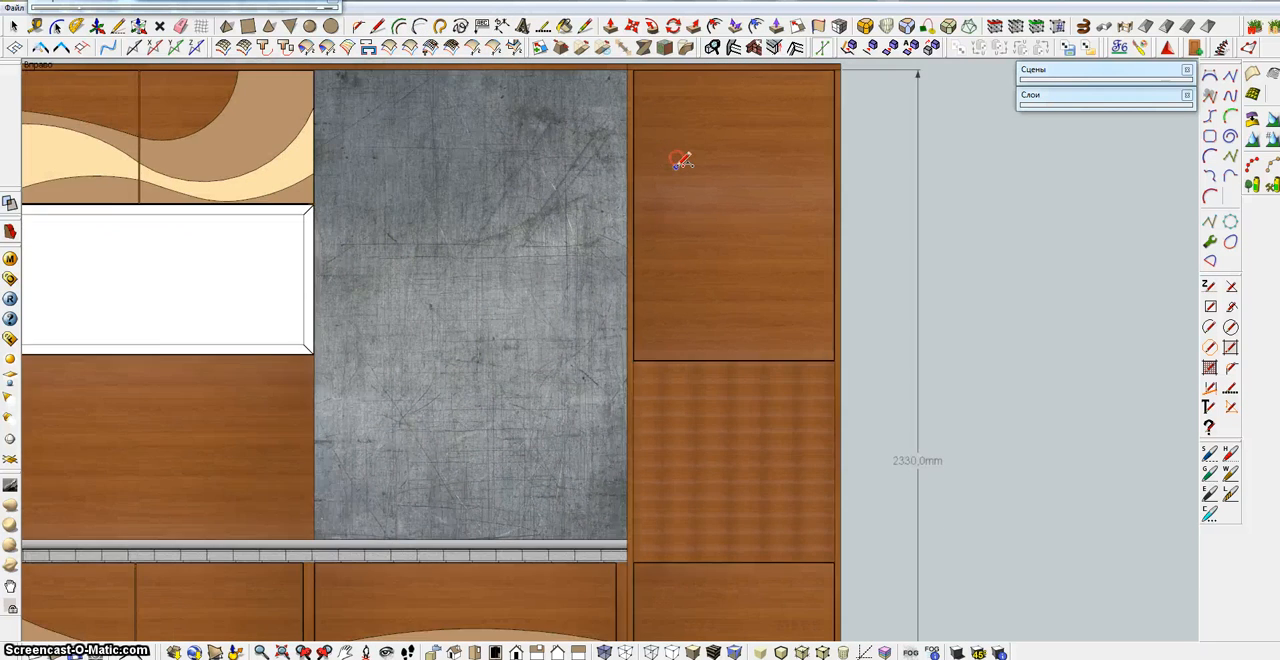
pyautogui.scroll(-2, 680, 160)
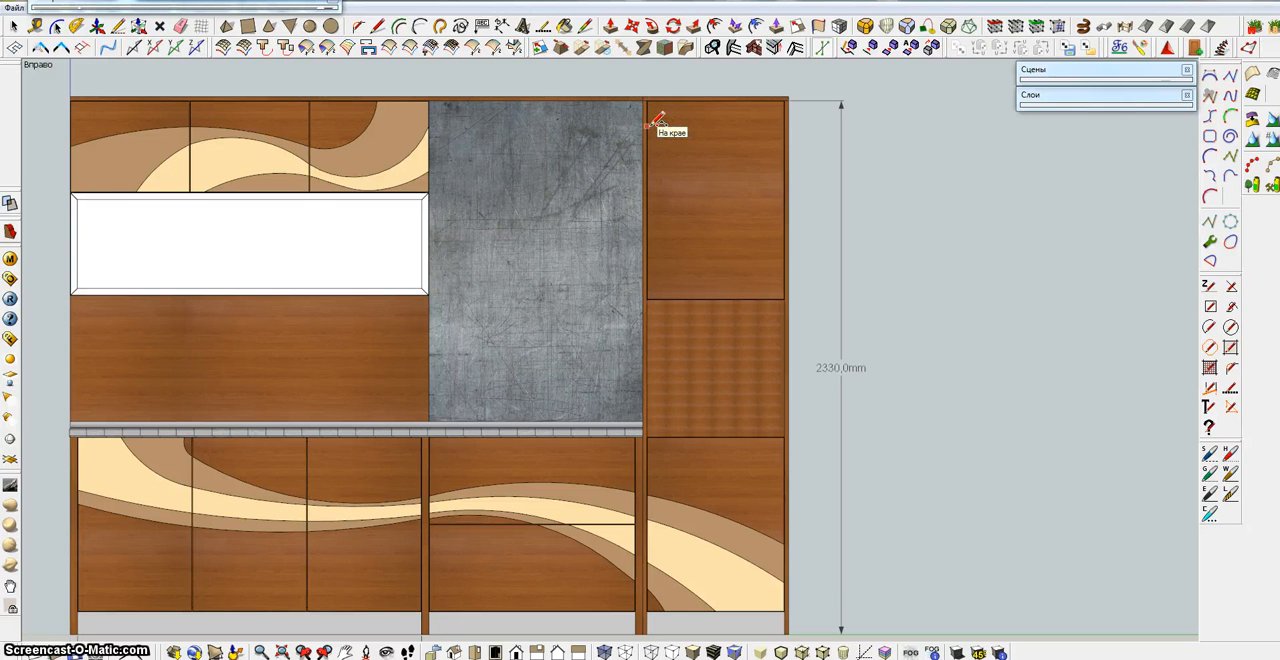
pyautogui.click(716, 99)
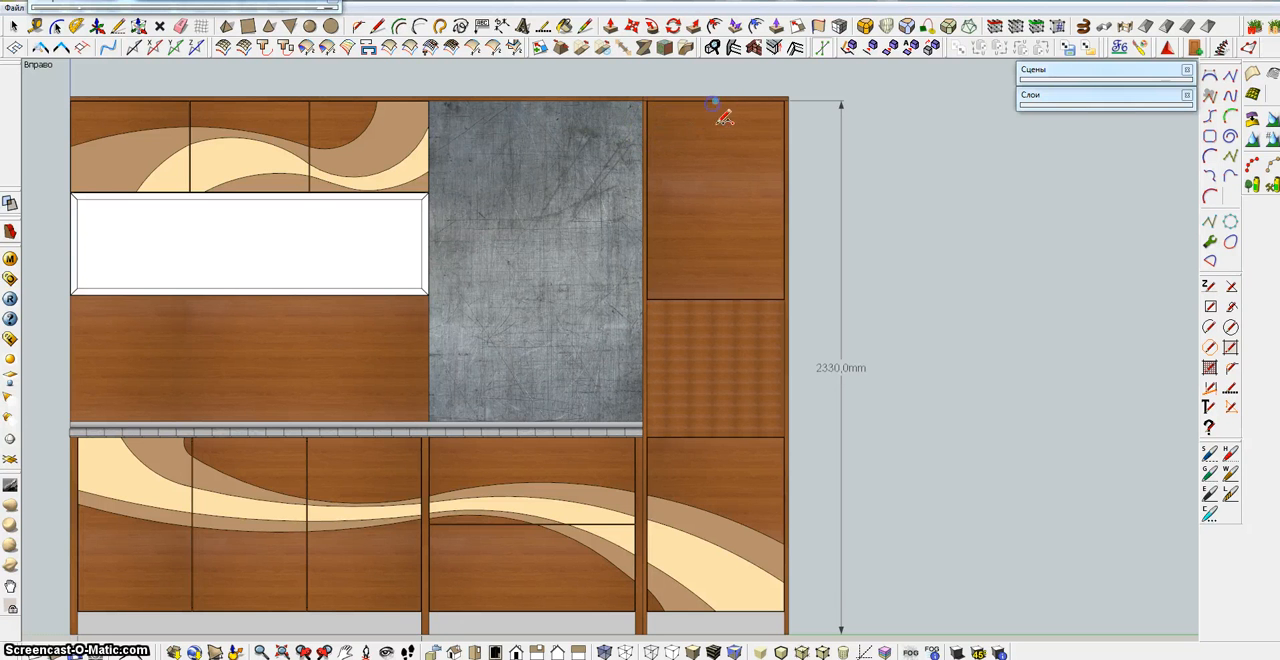
pyautogui.click(735, 190)
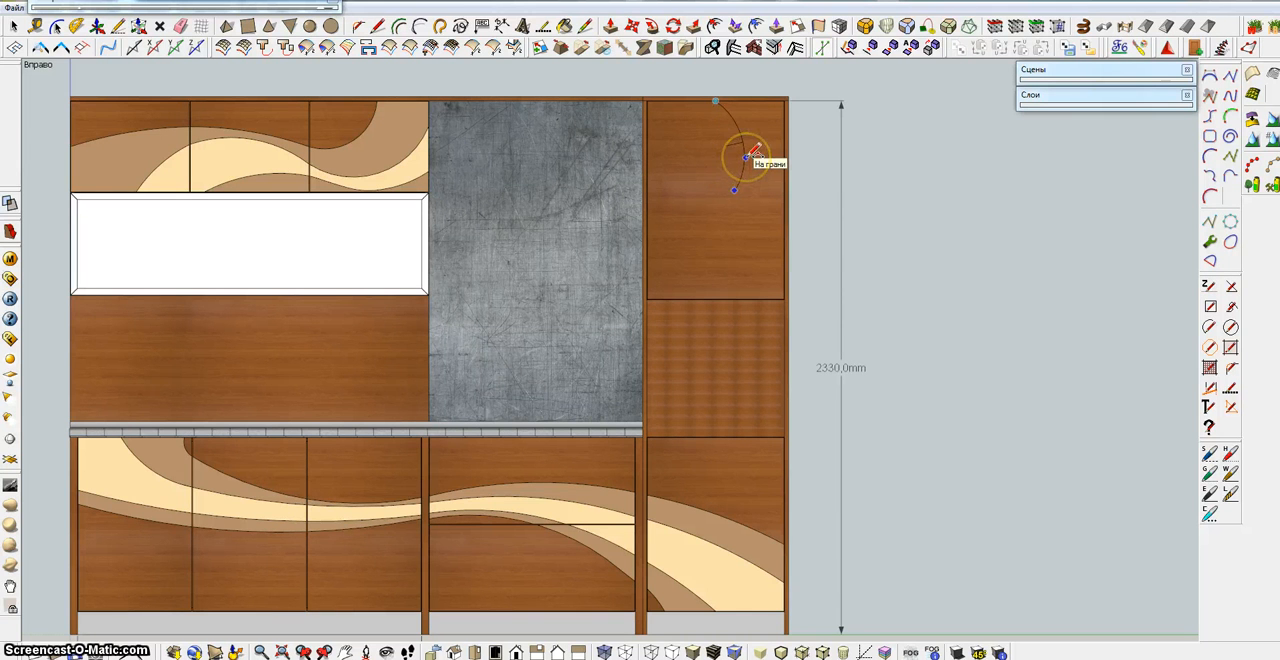
pyautogui.click(749, 156)
pyautogui.click(738, 189)
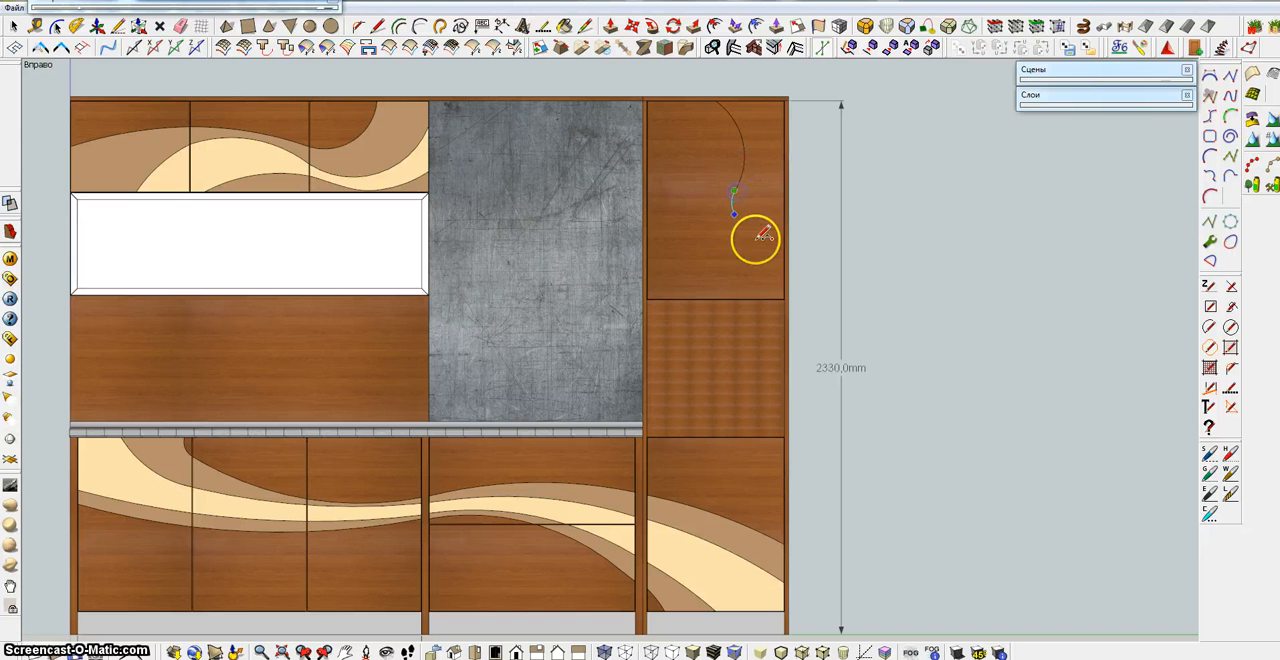
pyautogui.click(784, 295)
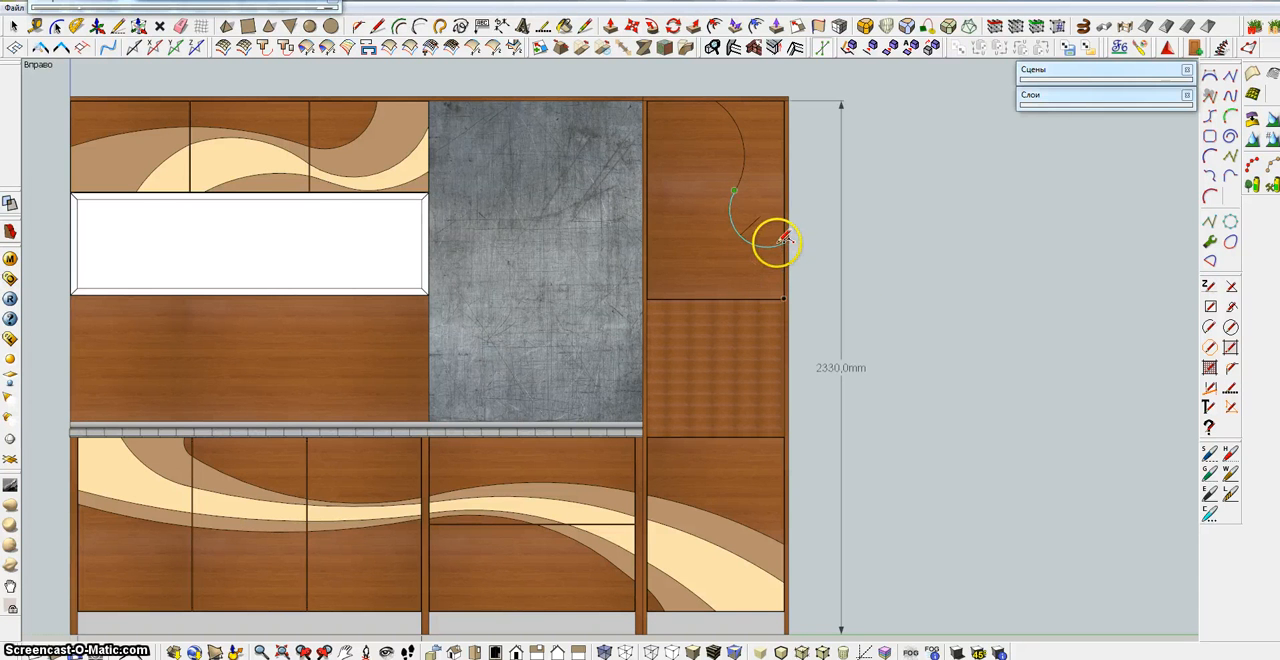
pyautogui.click(754, 224)
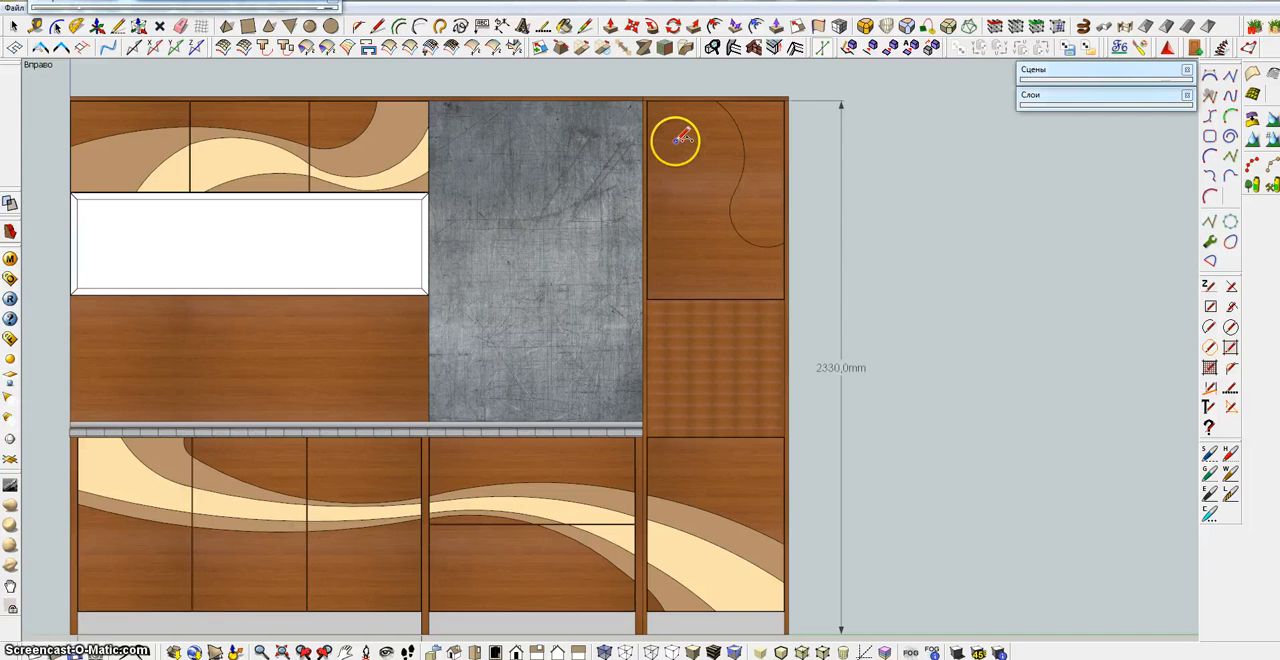
# Draw a second S-curve of tangent arcs on the door, from high on the left edge to the right edge just below the first curve
pyautogui.moveTo(647, 119); pyautogui.dragTo(717, 193)
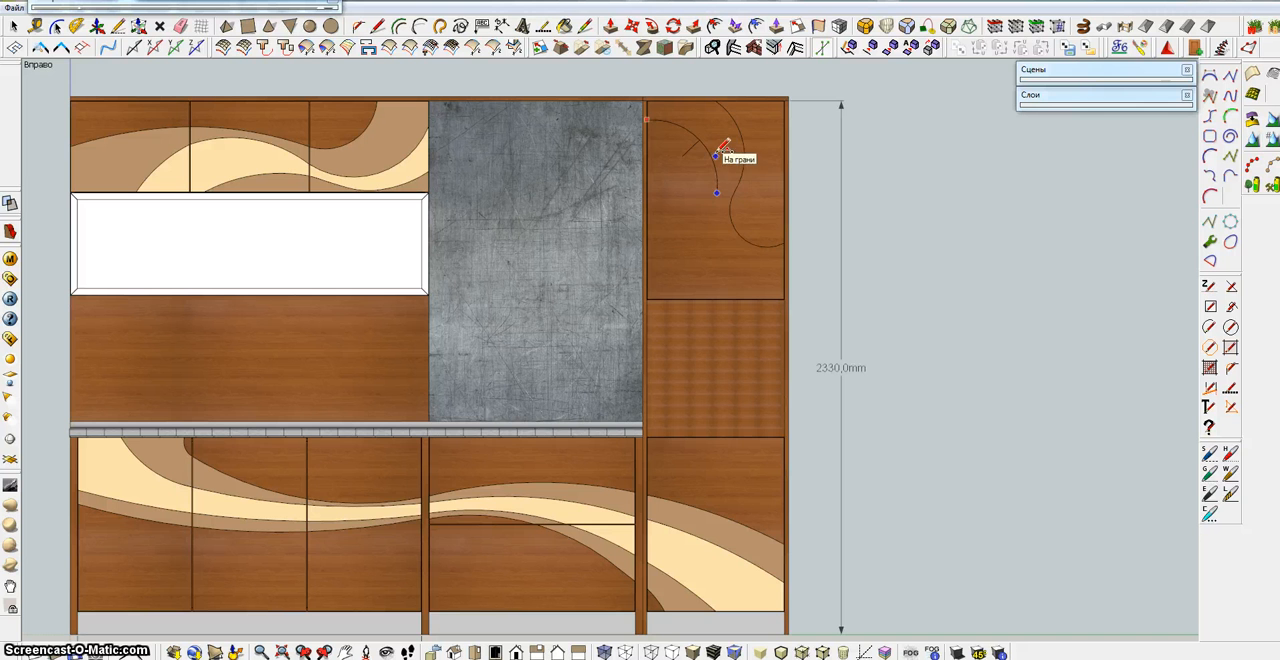
pyautogui.click(716, 191)
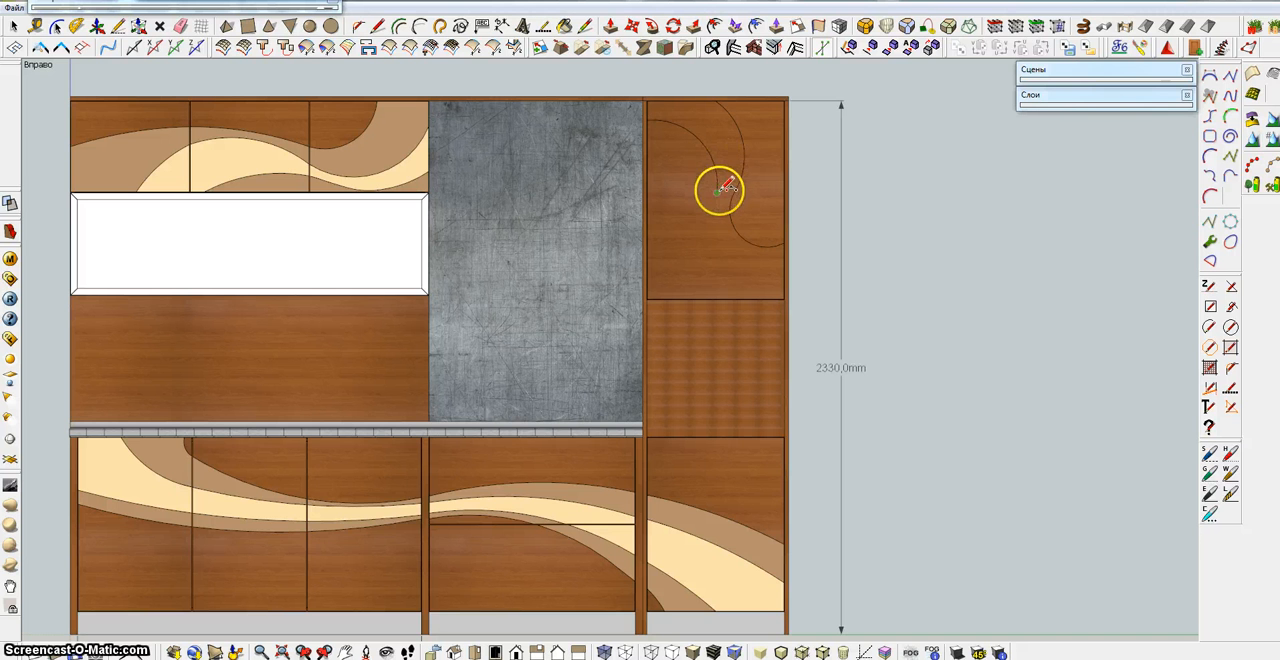
pyautogui.click(733, 272)
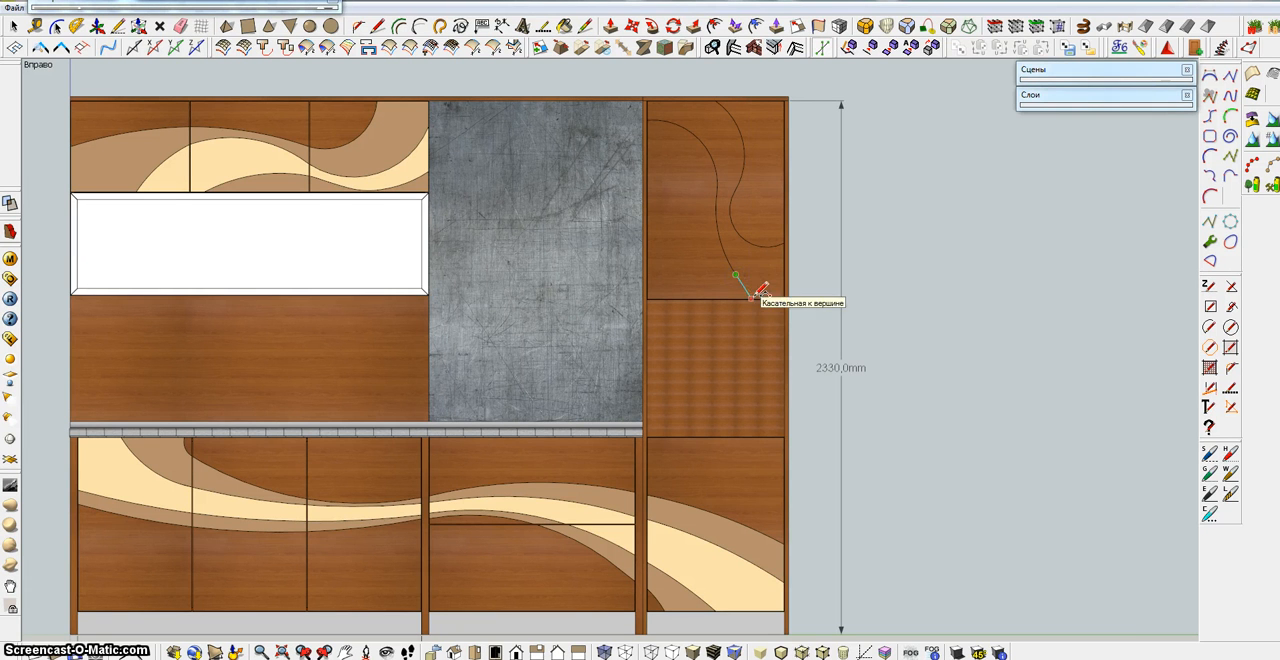
pyautogui.click(760, 296)
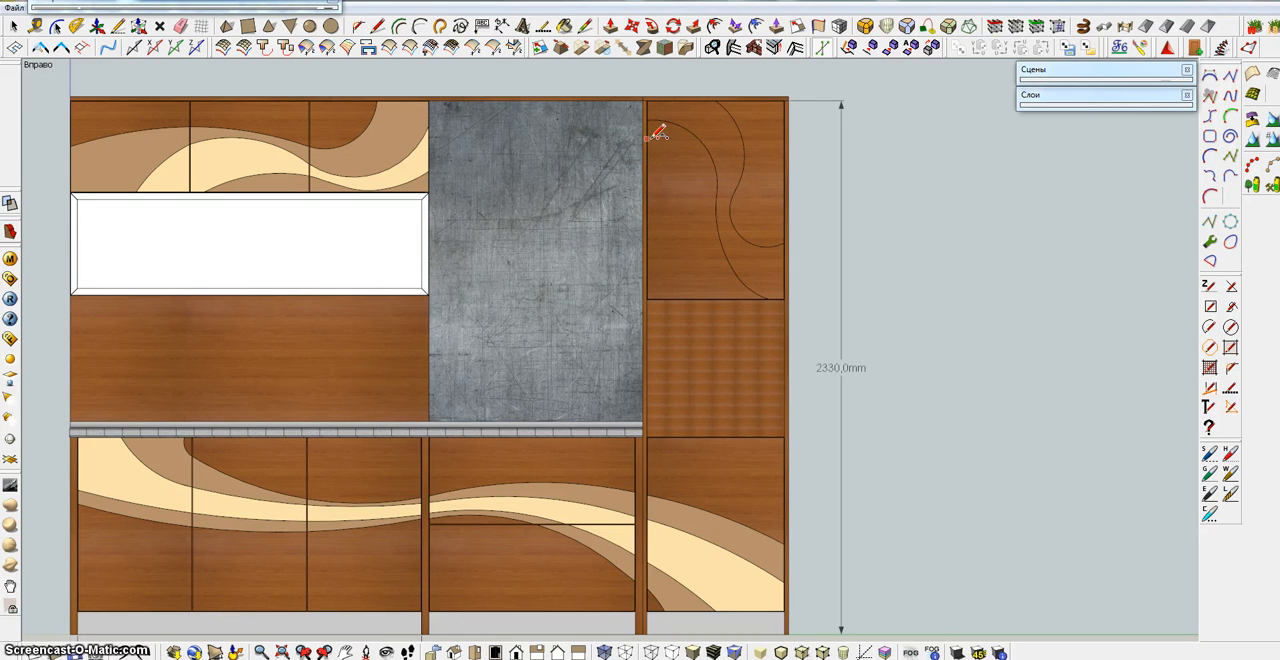
pyautogui.moveTo(655, 138)
pyautogui.mouseDown()
pyautogui.moveTo(663, 194)
pyautogui.moveTo(715, 194)
pyautogui.moveTo(757, 249)
pyautogui.moveTo(789, 250)
pyautogui.moveTo(786, 264)
pyautogui.mouseUp()
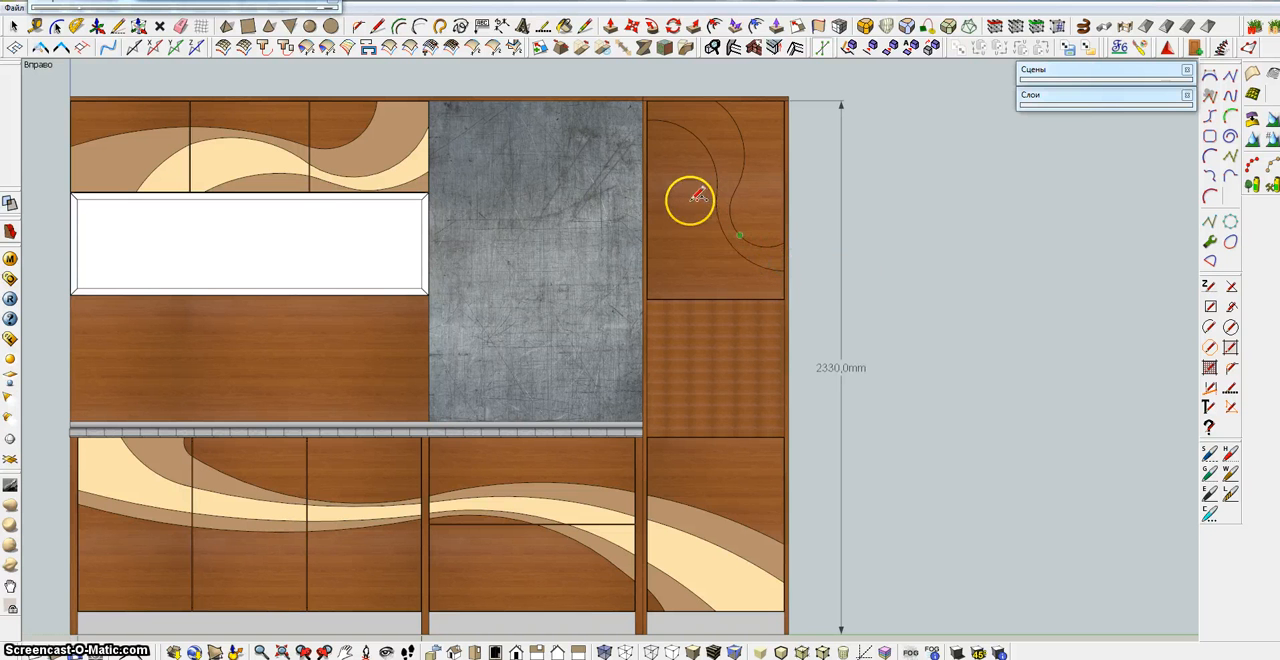
pyautogui.click(647, 130)
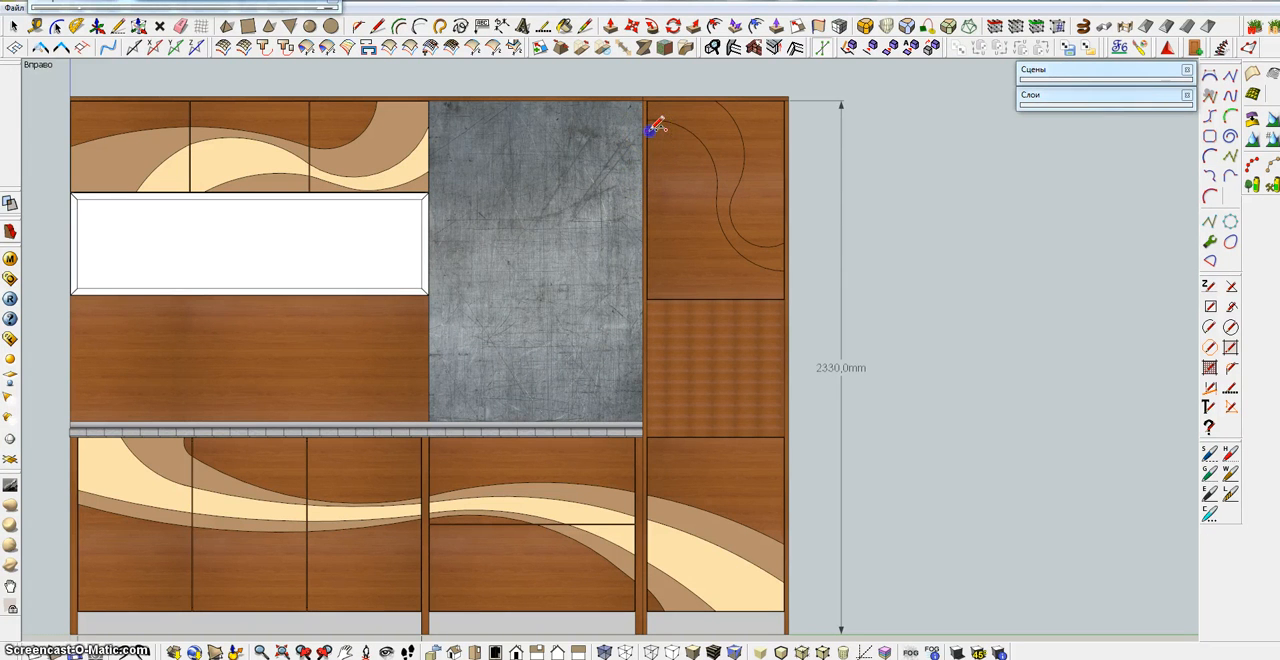
pyautogui.click(690, 237)
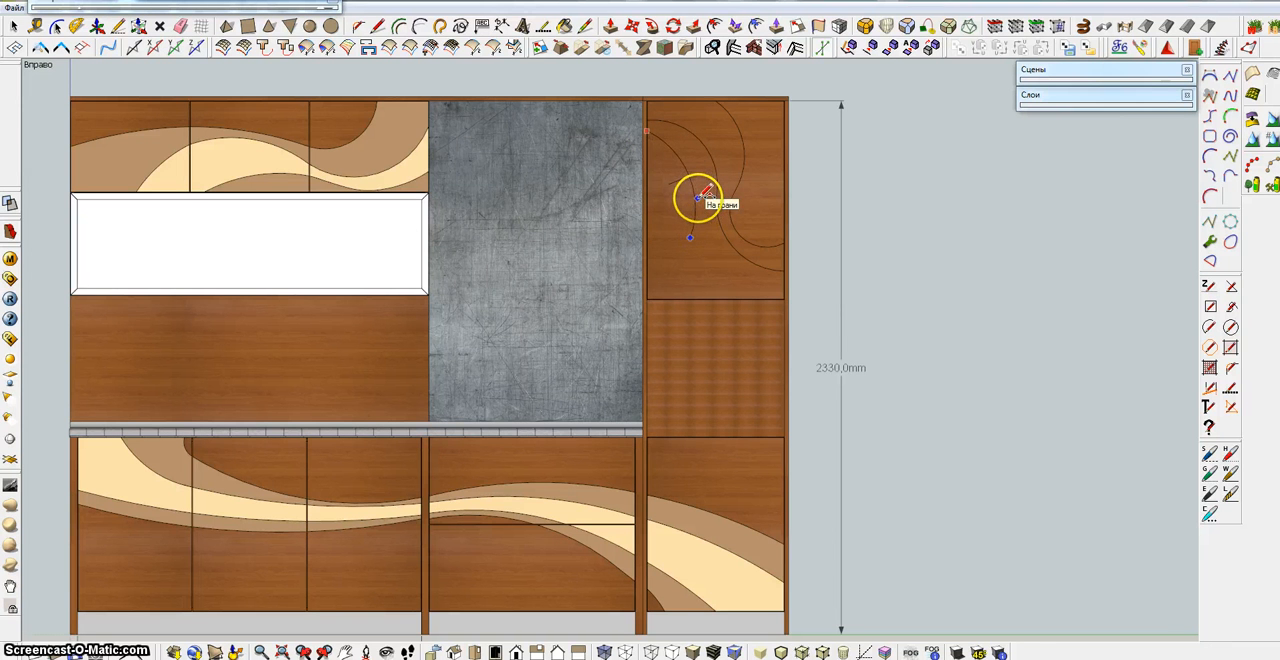
pyautogui.press('Escape')
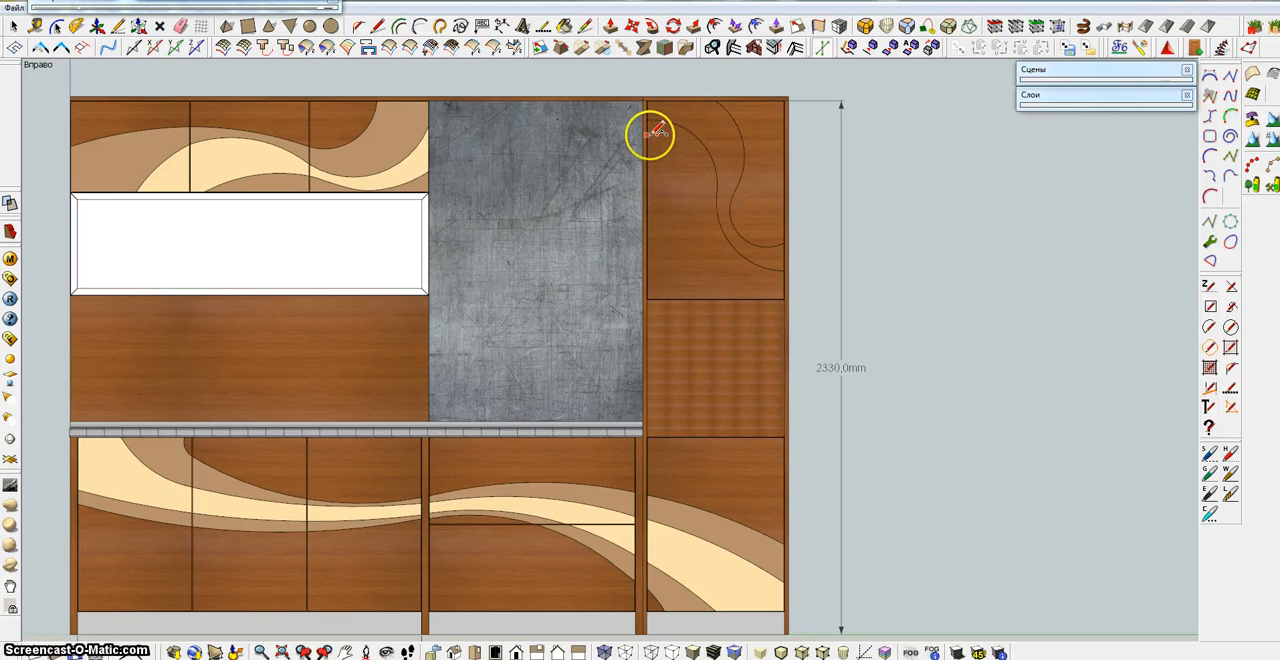
# Draw a third S-curve on the door from the left edge, just below the second curve, to the bottom edge near its middle
pyautogui.click(648, 135)
pyautogui.click(674, 195)
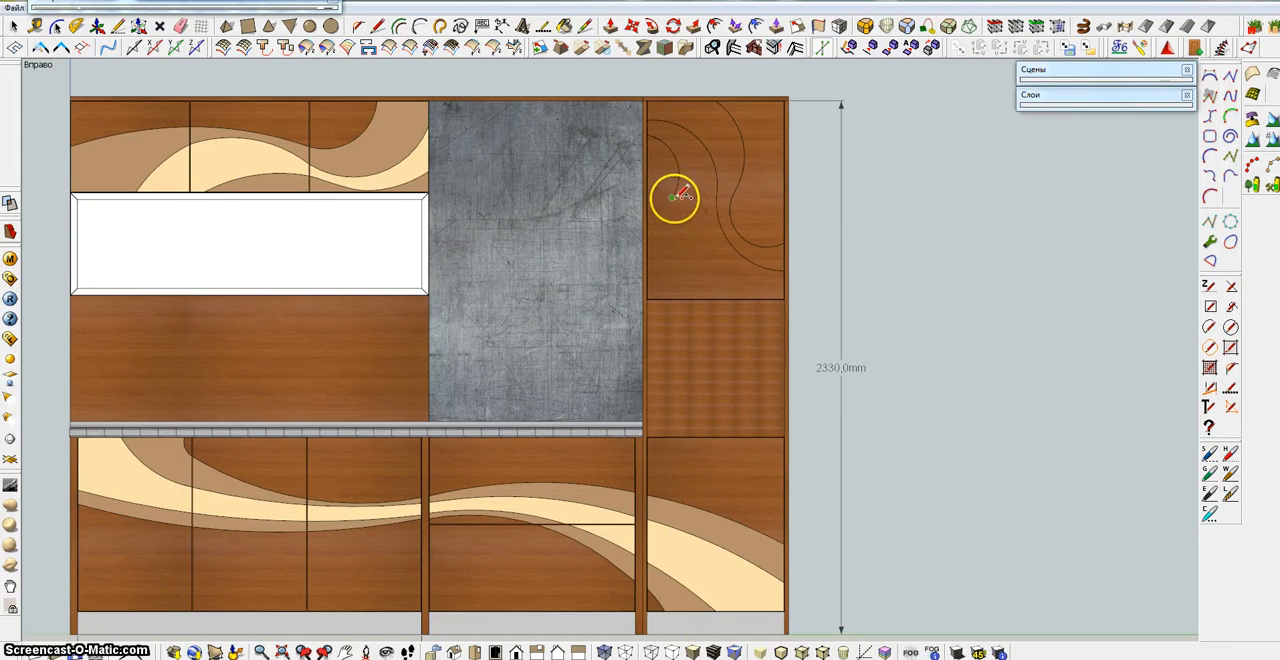
pyautogui.moveTo(673, 197); pyautogui.dragTo(698, 297)
pyautogui.click(698, 296)
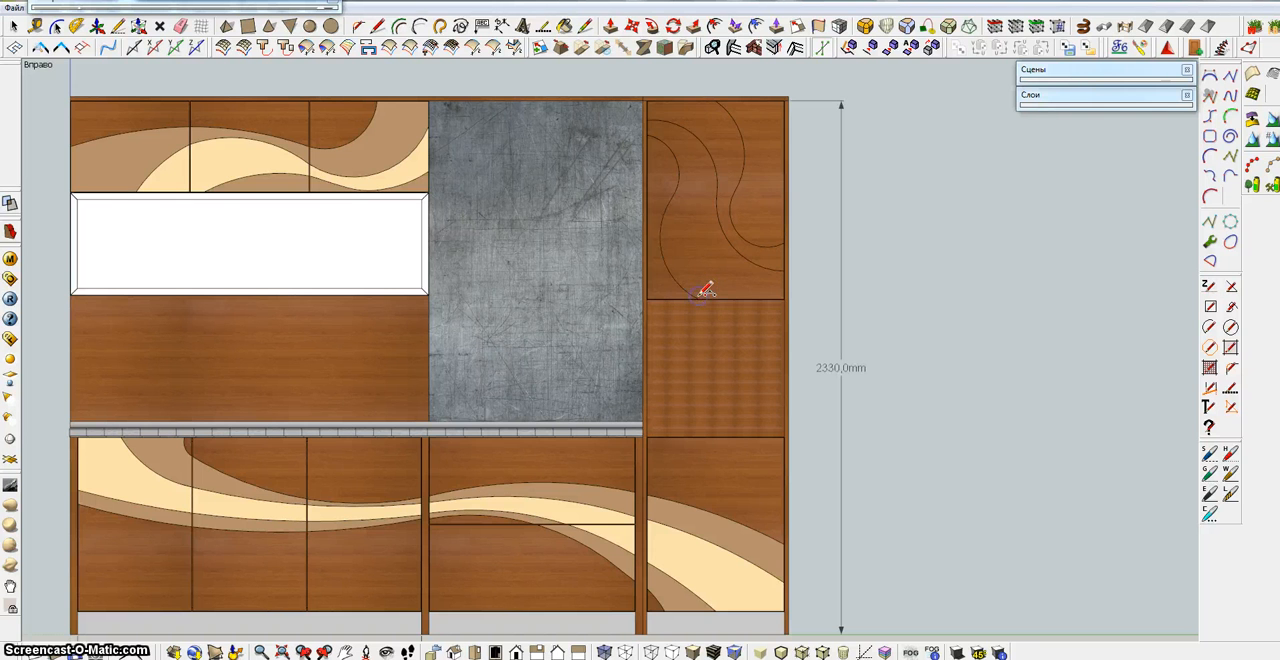
# Paint the door's middle band cream and the bands on both sides with the brown sampled from the upper doors
pyautogui.scroll(-1, 815, 238)
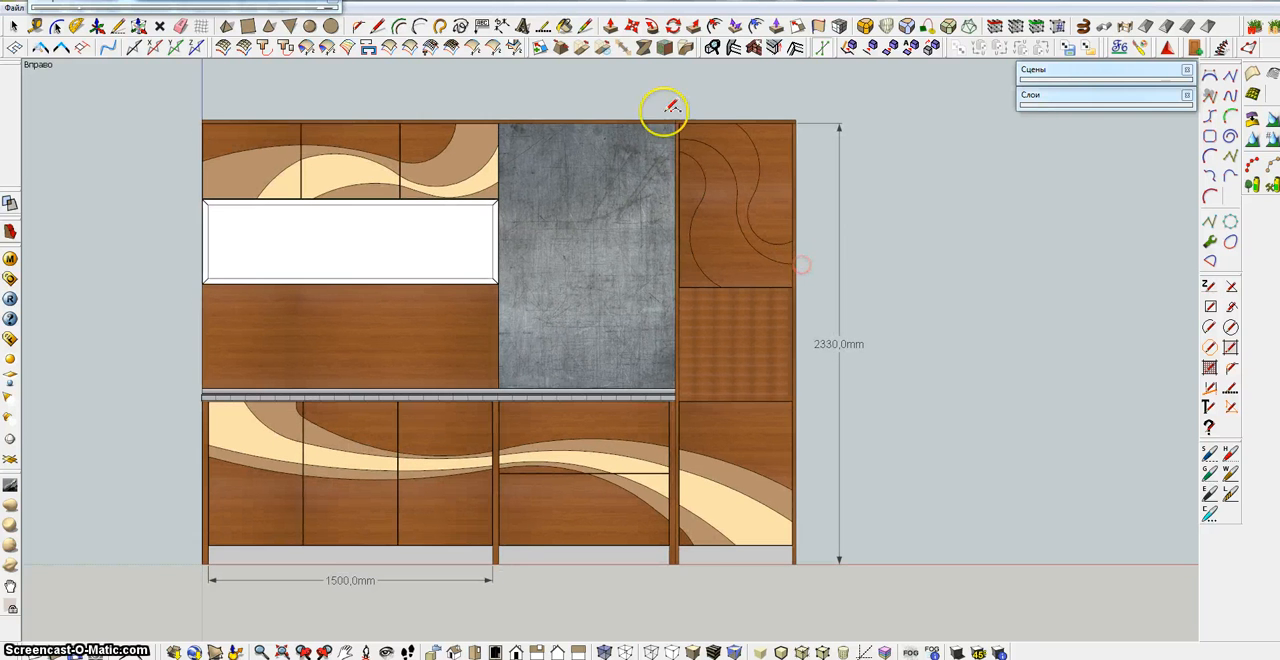
pyautogui.click(566, 27)
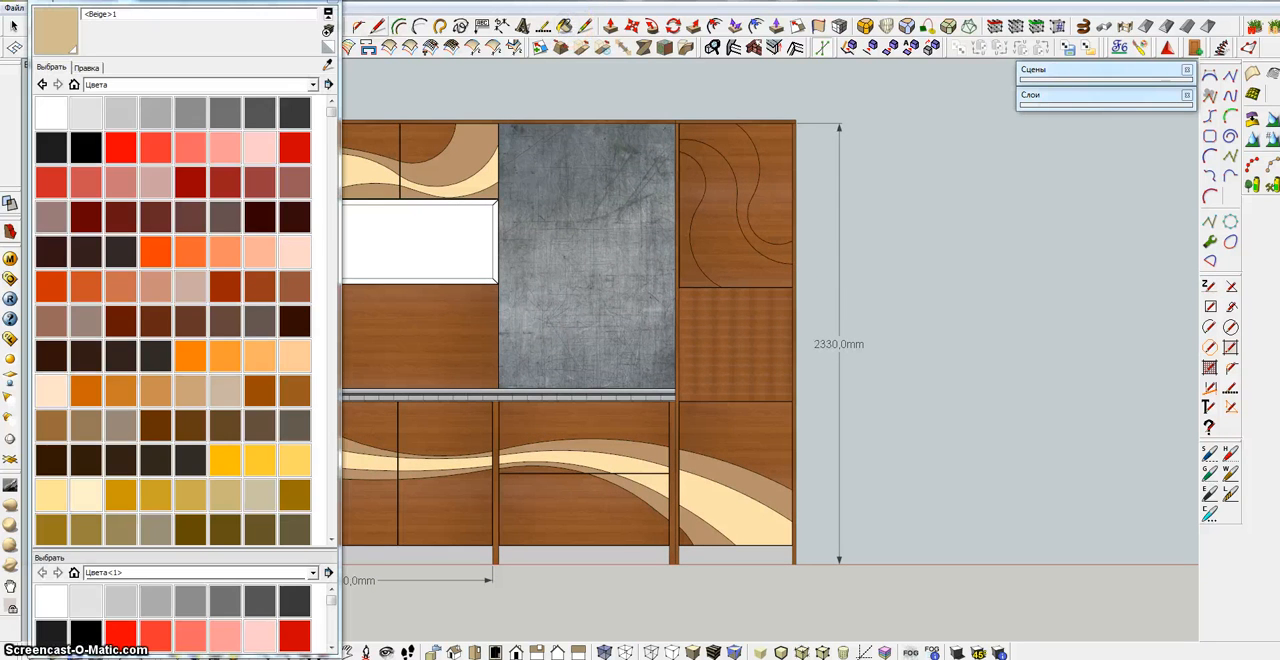
pyautogui.click(332, 2)
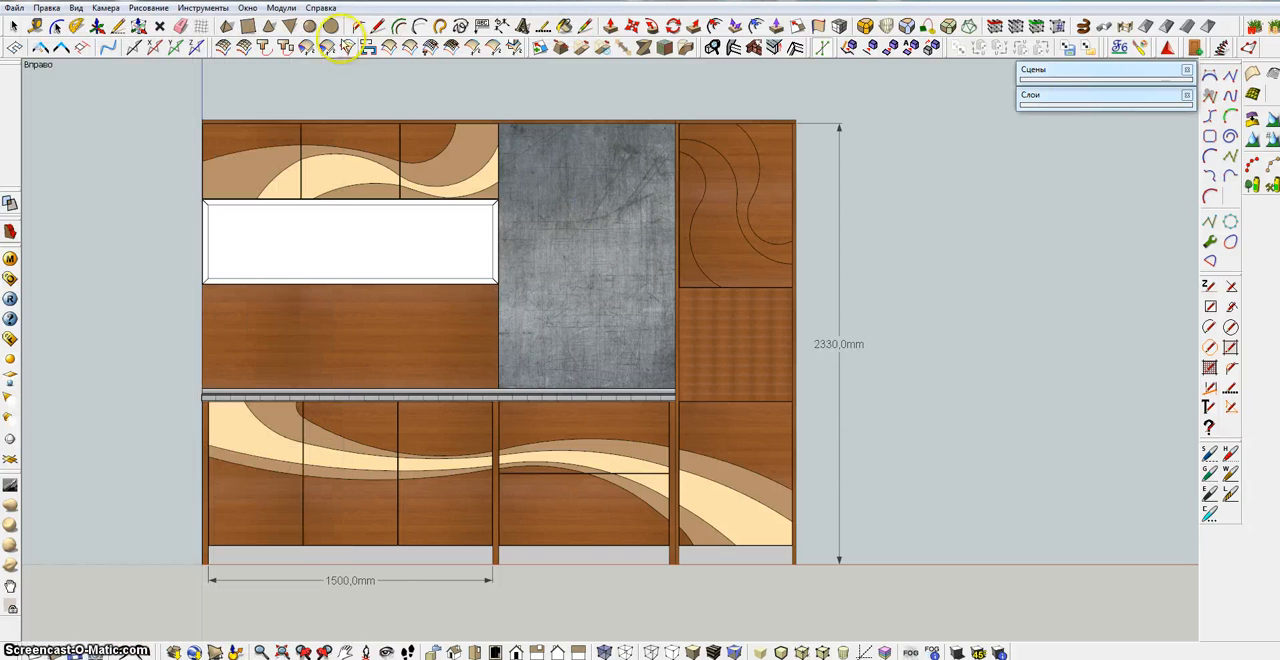
pyautogui.click(716, 188)
pyautogui.click(719, 190)
pyautogui.click(486, 151)
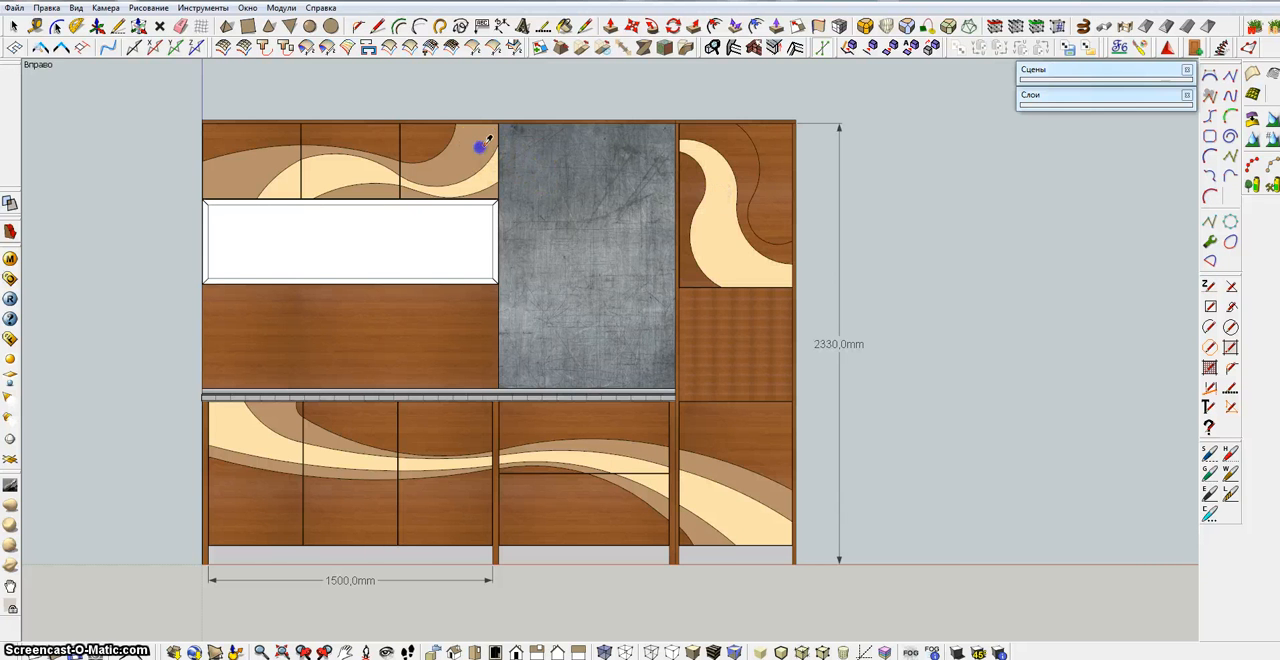
pyautogui.click(730, 145)
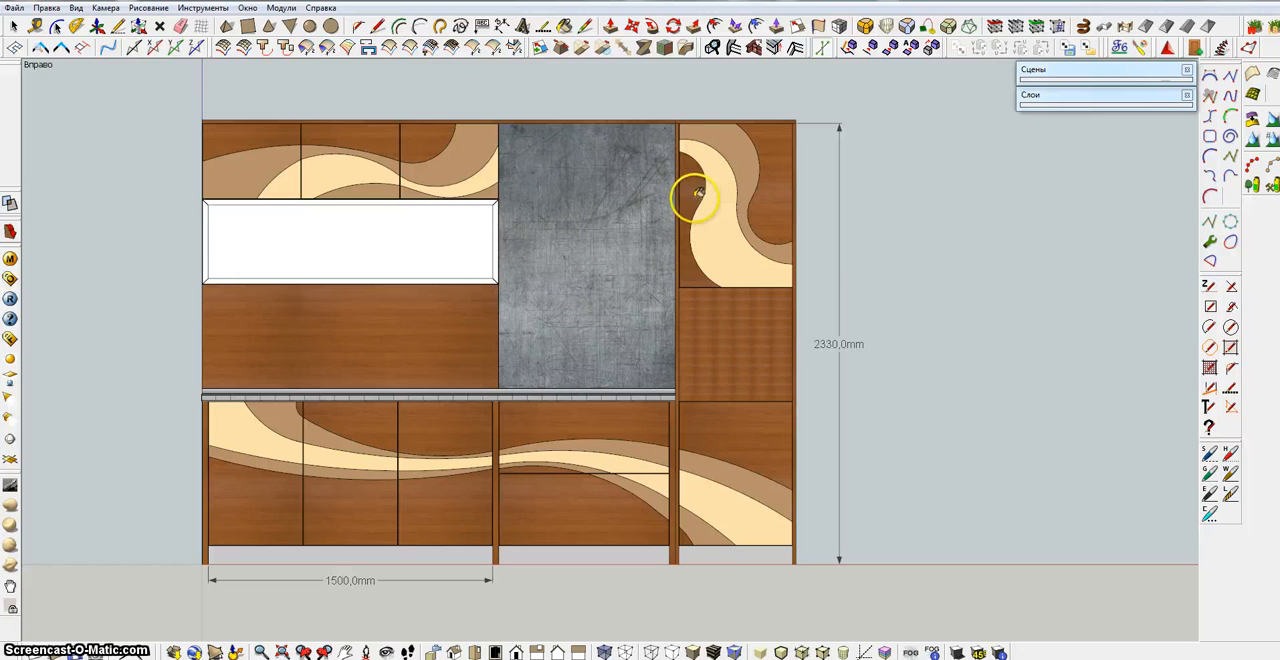
pyautogui.click(694, 196)
pyautogui.click(716, 234)
pyautogui.click(745, 296)
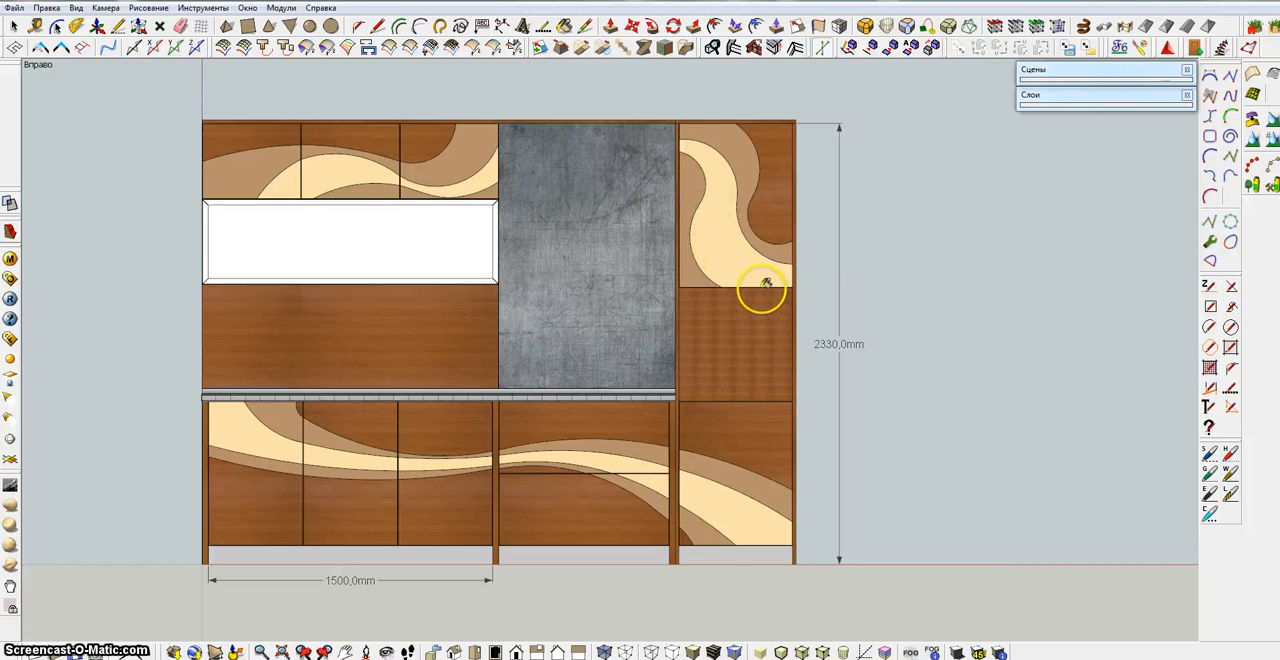
# Undo the door's cream and brown fills and the third curve
pyautogui.hotkey('ctrl', 'z')
pyautogui.hotkey('ctrl', 'z')
pyautogui.hotkey('ctrl', 'z')
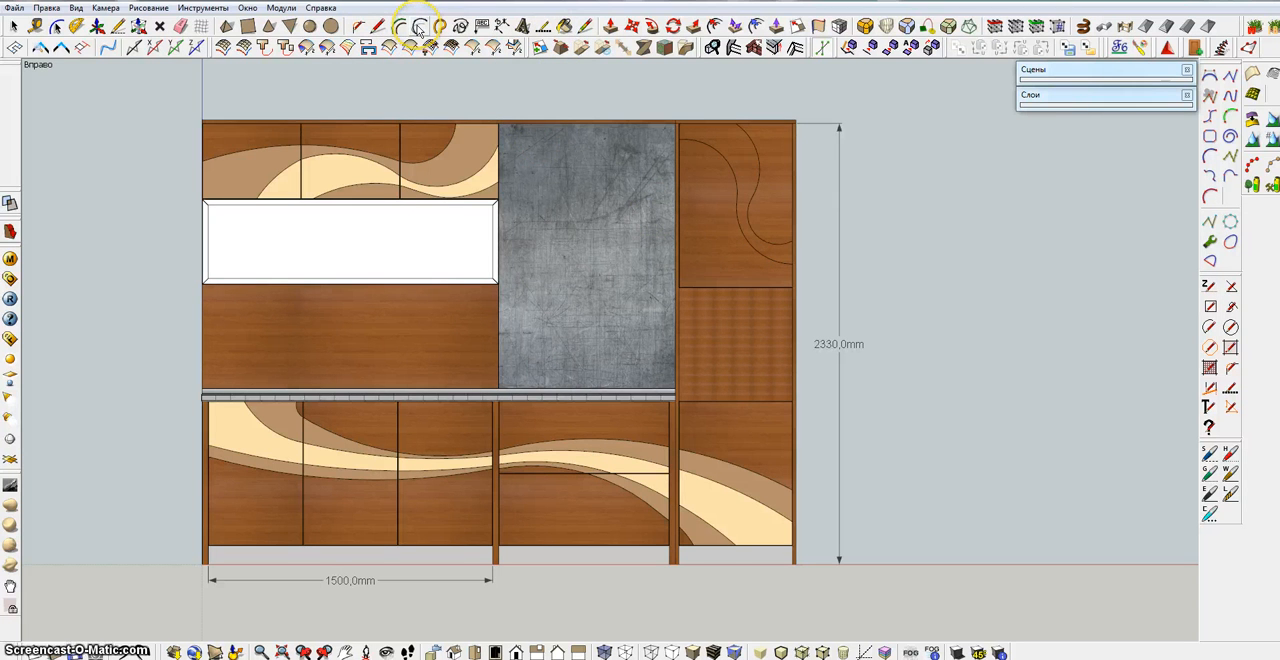
# Replace the lower end of the door's first curve with an arc that rises higher on the right edge, erasing the old end
pyautogui.scroll(2, 777, 194)
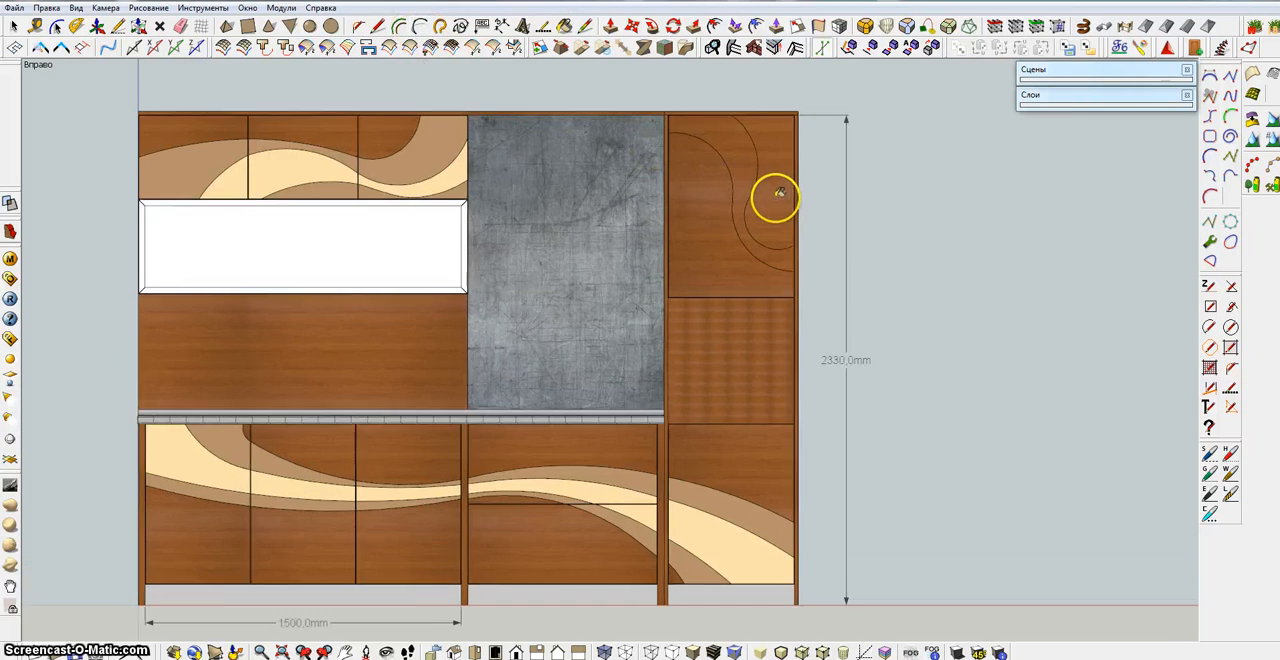
pyautogui.click(425, 29)
pyautogui.scroll(2, 749, 217)
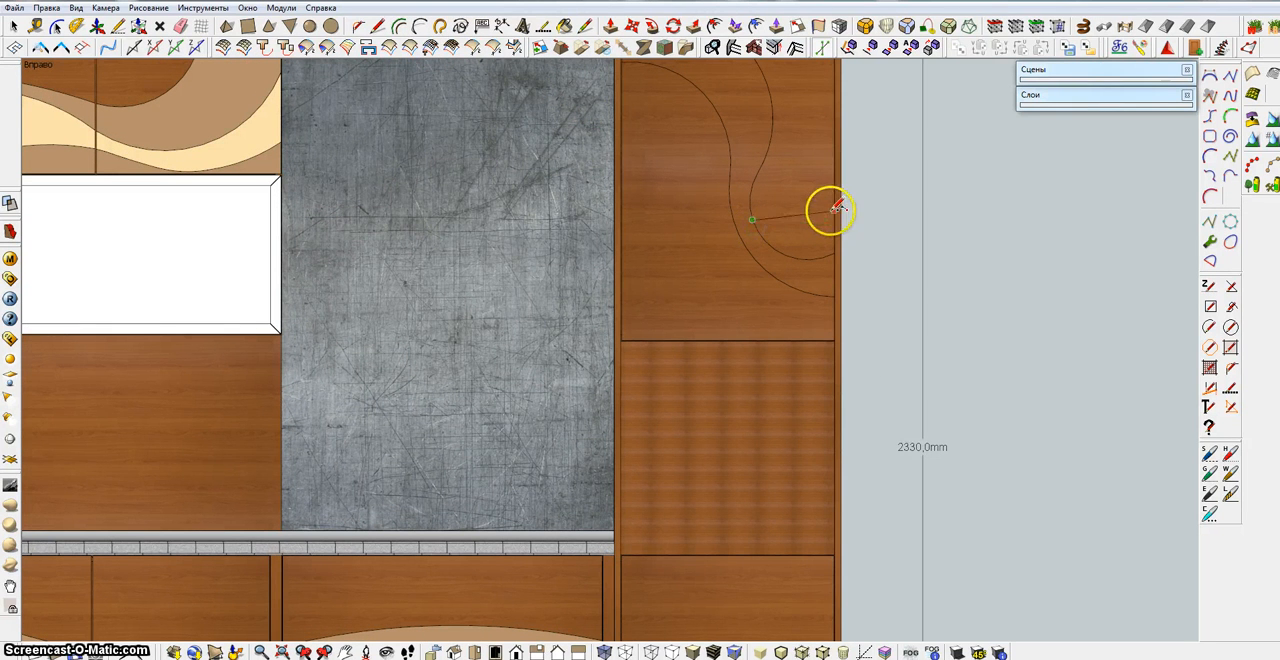
pyautogui.click(815, 246)
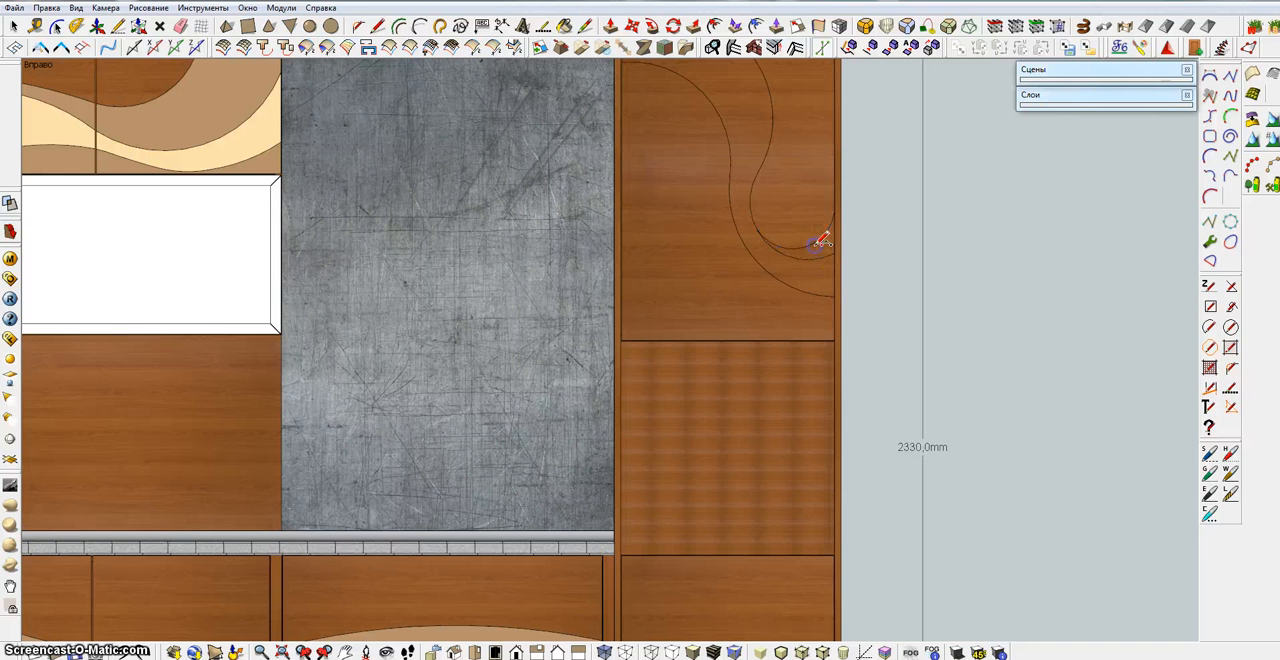
pyautogui.click(820, 253)
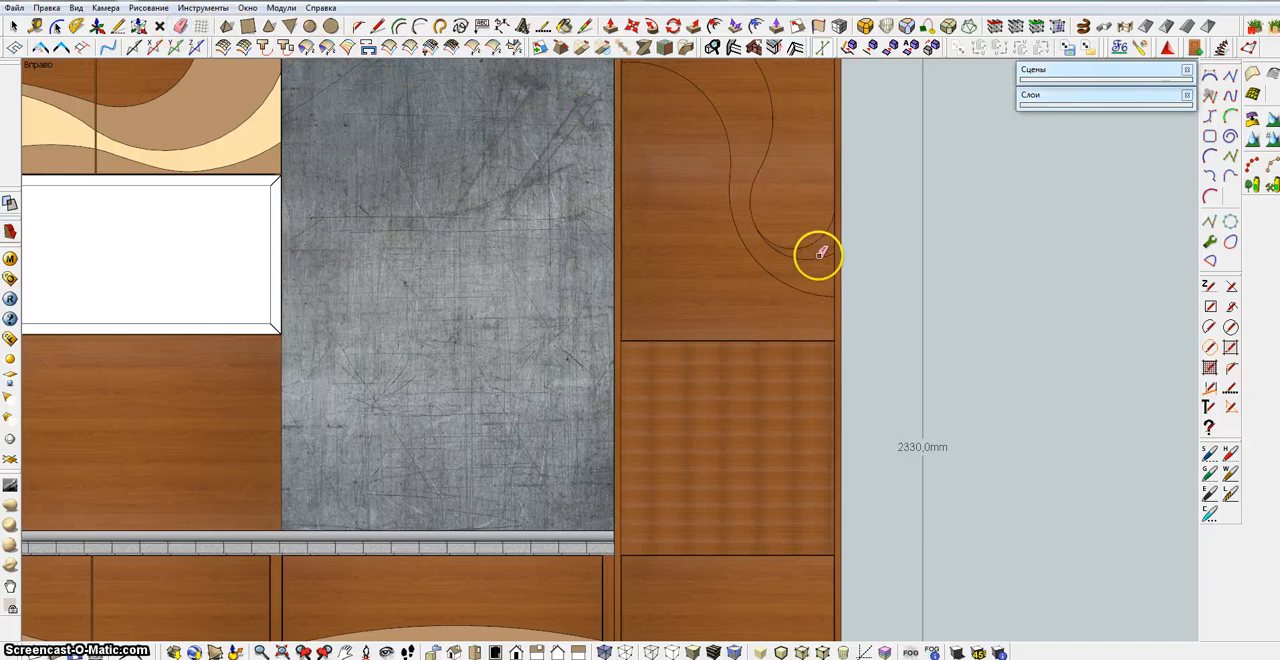
pyautogui.scroll(-4, 780, 266)
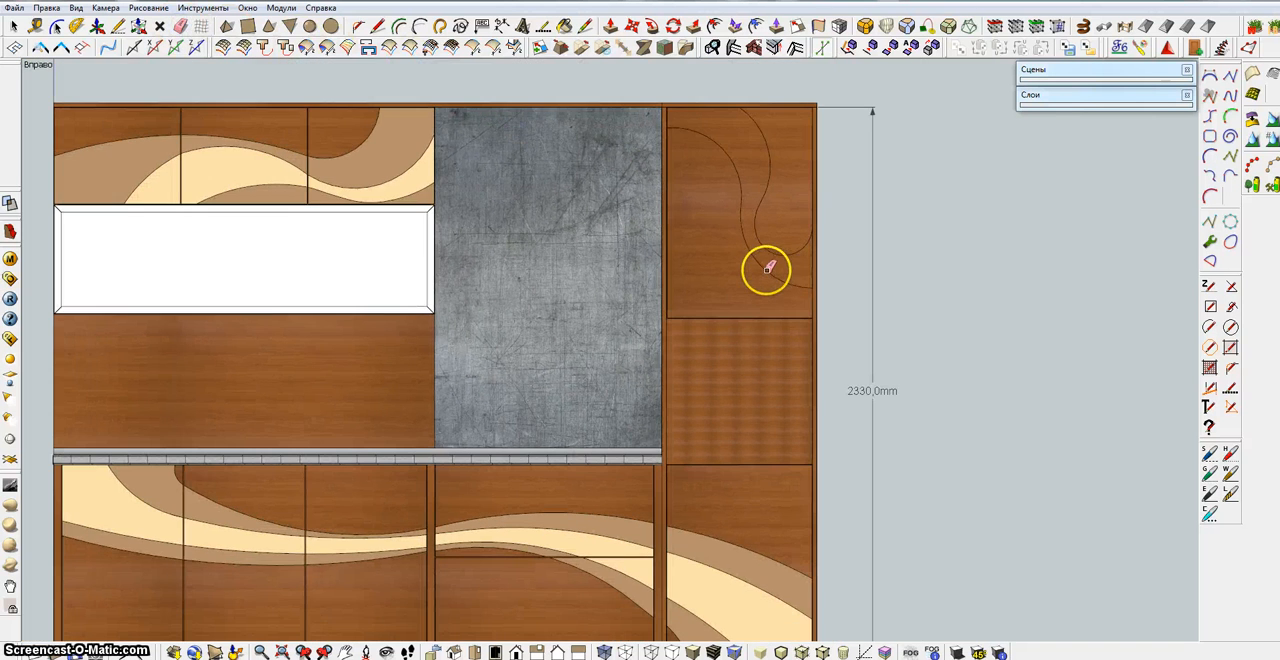
# Try to draw a third S-curve on the door from the left edge, below the second curve, to the bottom edge right of its middle
pyautogui.click(417, 29)
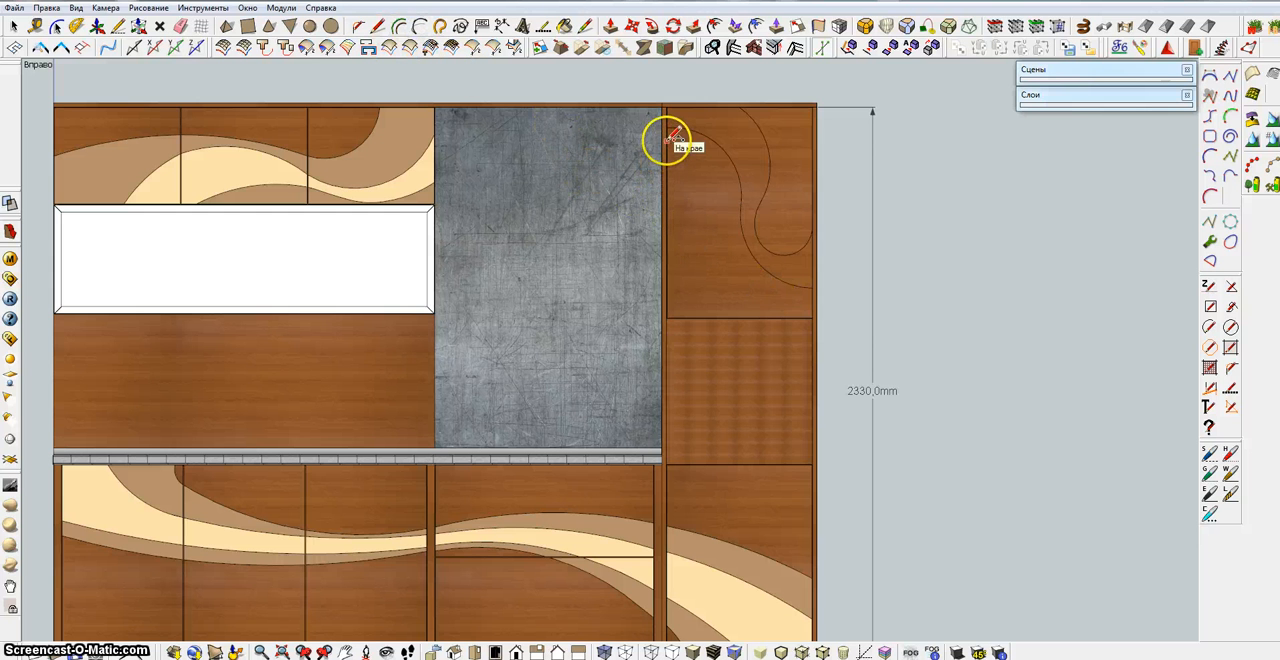
pyautogui.moveTo(667, 141)
pyautogui.mouseDown()
pyautogui.moveTo(727, 232)
pyautogui.moveTo(726, 169)
pyautogui.mouseUp()
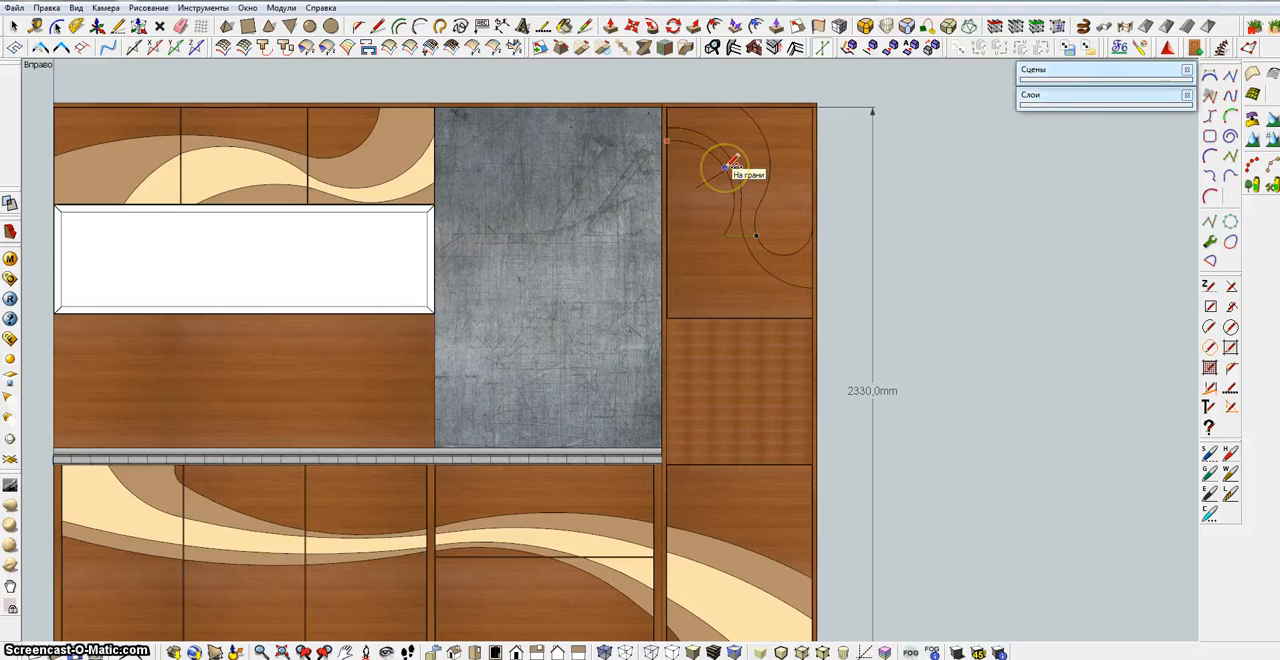
pyautogui.click(728, 167)
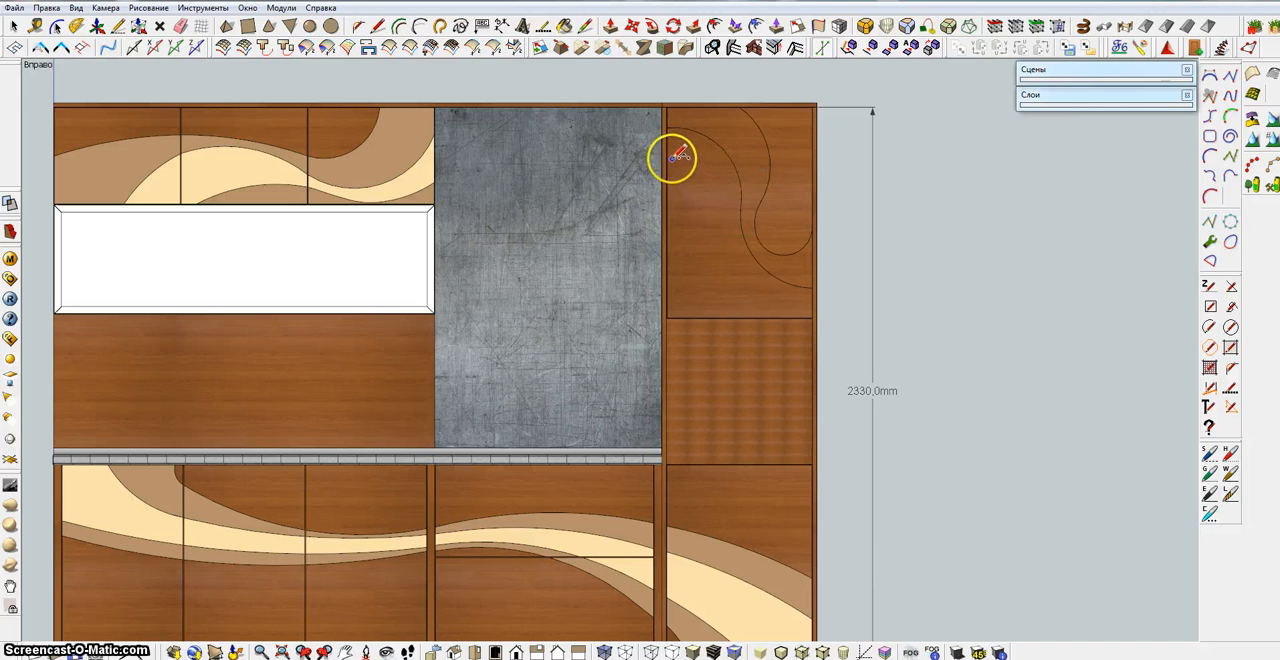
pyautogui.click(727, 212)
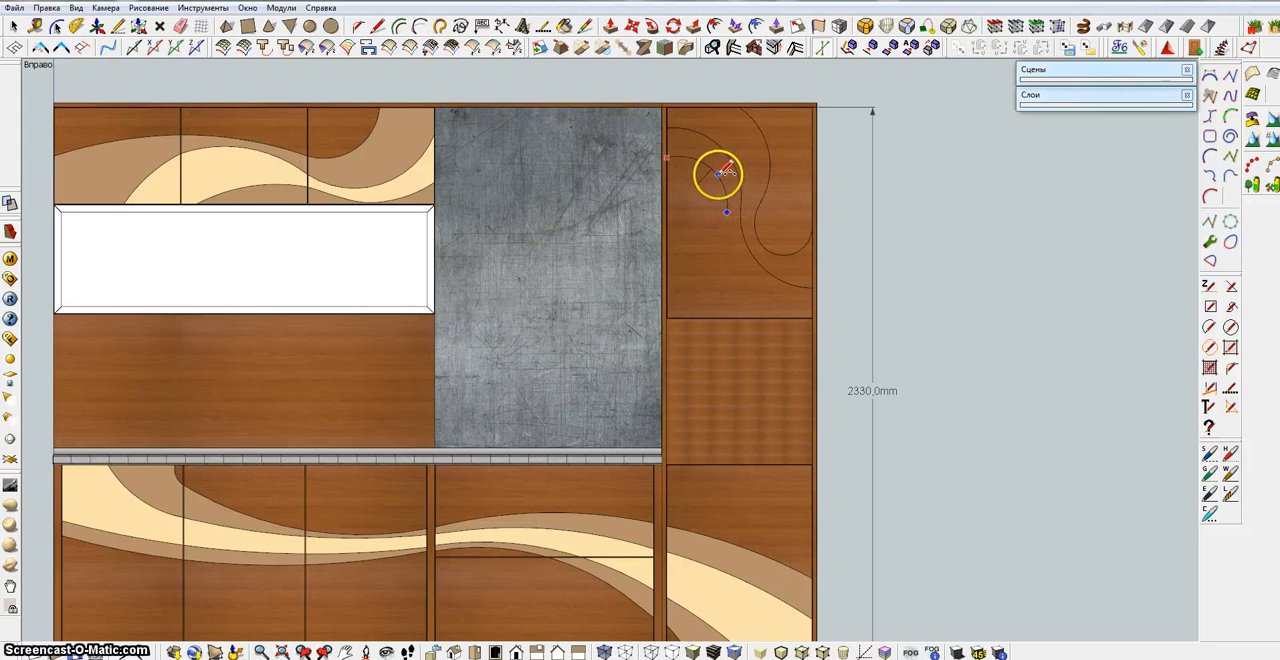
pyautogui.click(727, 212)
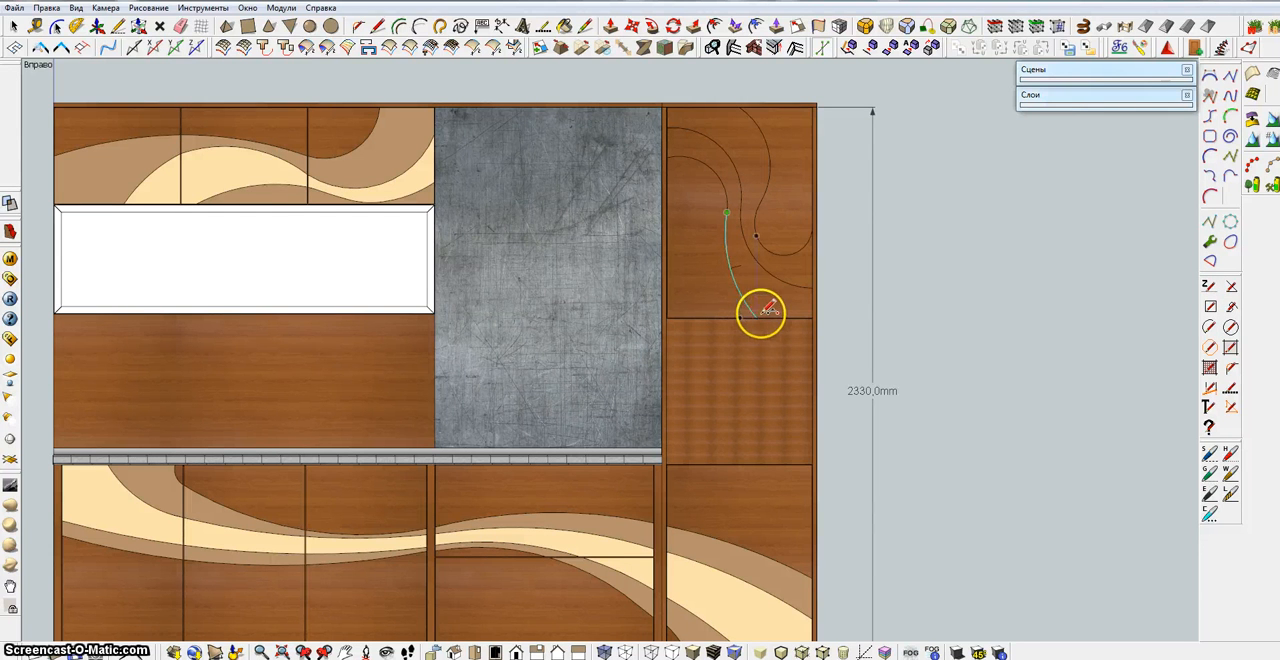
pyautogui.click(774, 317)
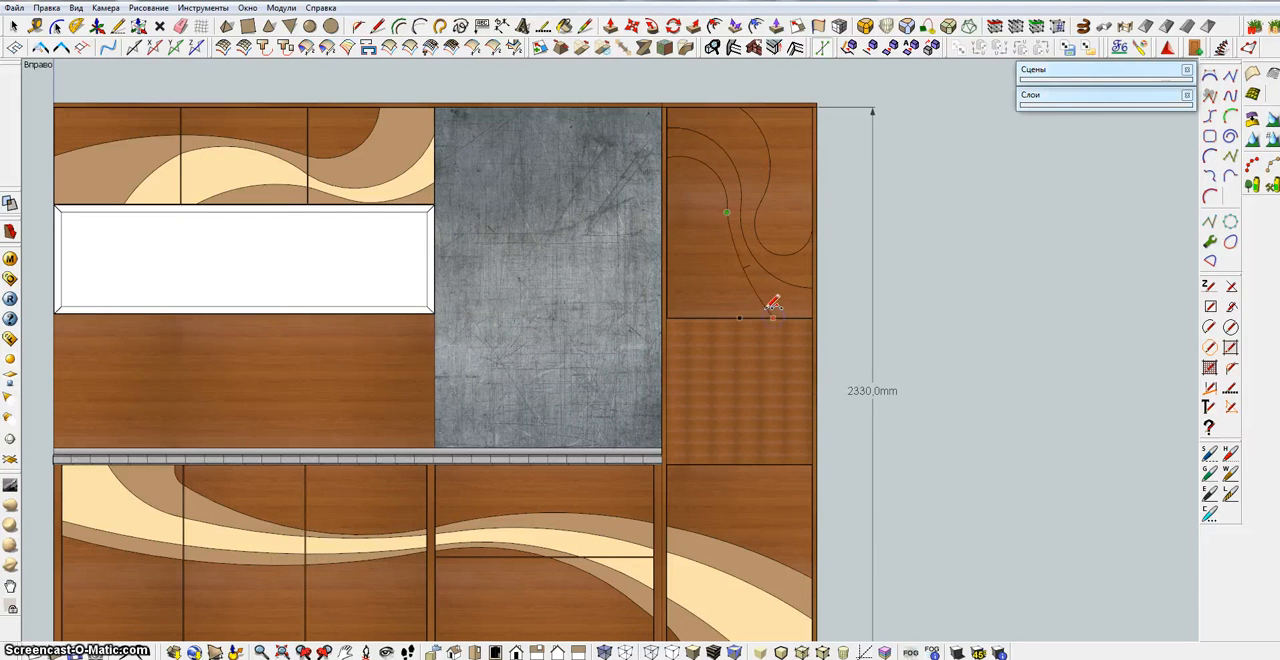
pyautogui.click(751, 297)
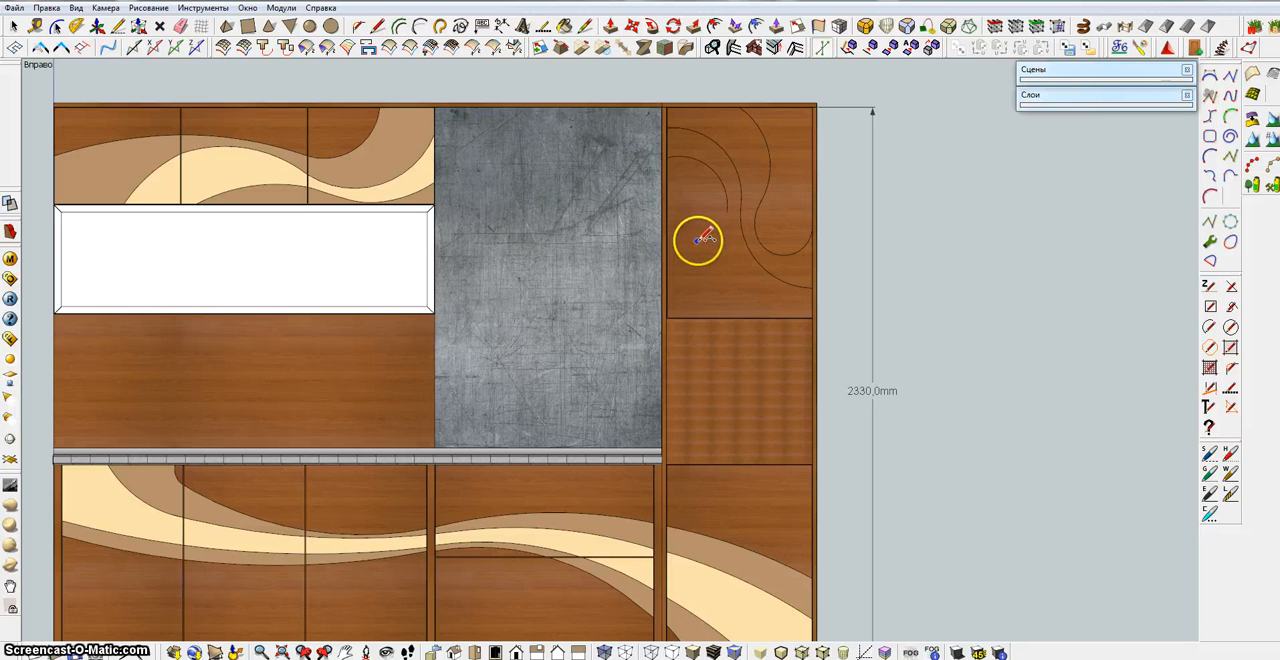
# Draw the door's third S-curve from lower on the left edge, replacing its lower end with an arc that flares right to the bottom edge
pyautogui.click(727, 211)
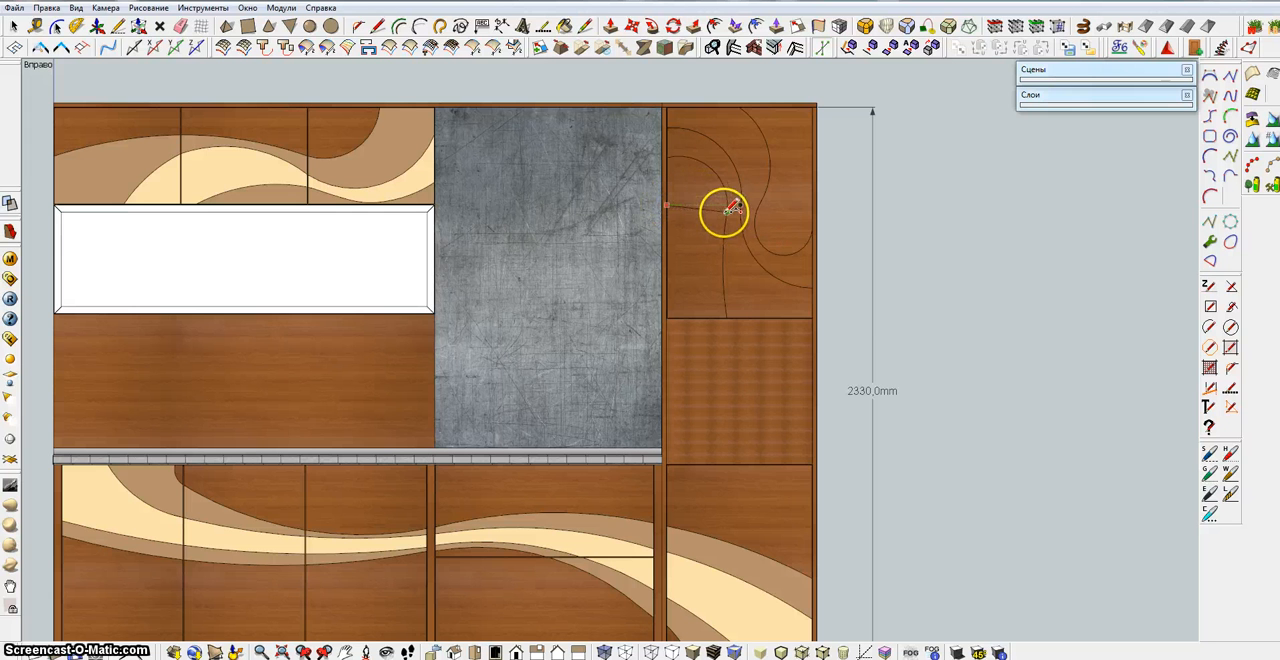
pyautogui.click(726, 210)
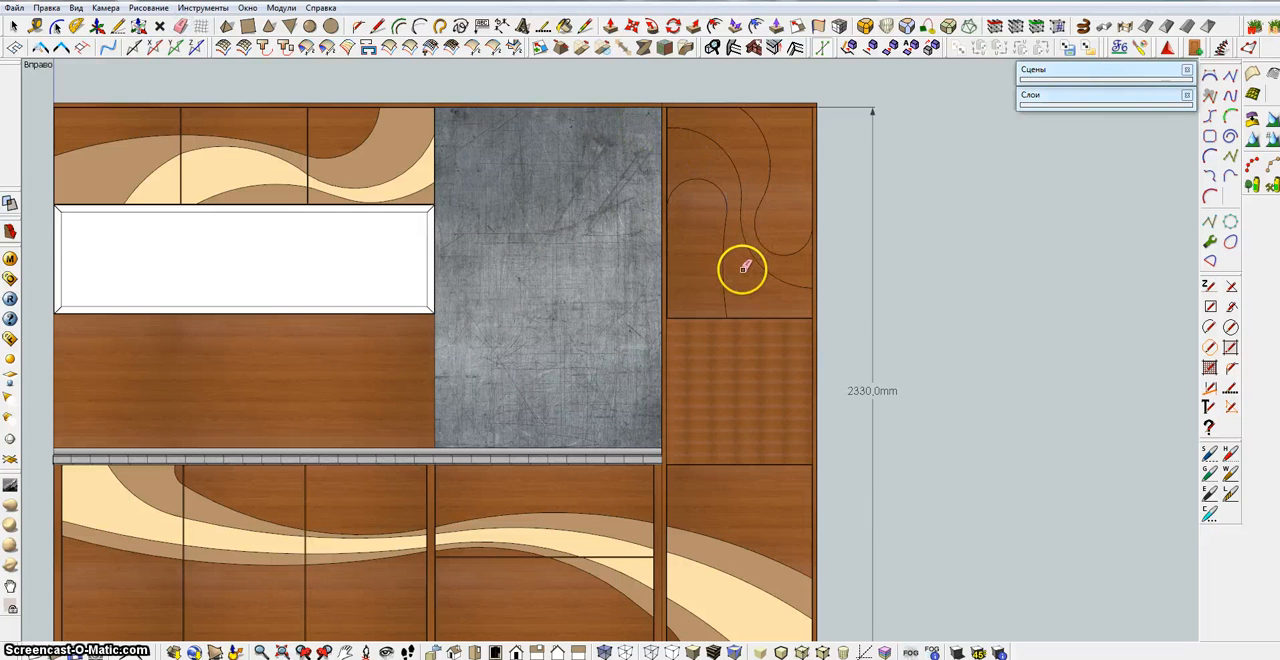
pyautogui.click(418, 27)
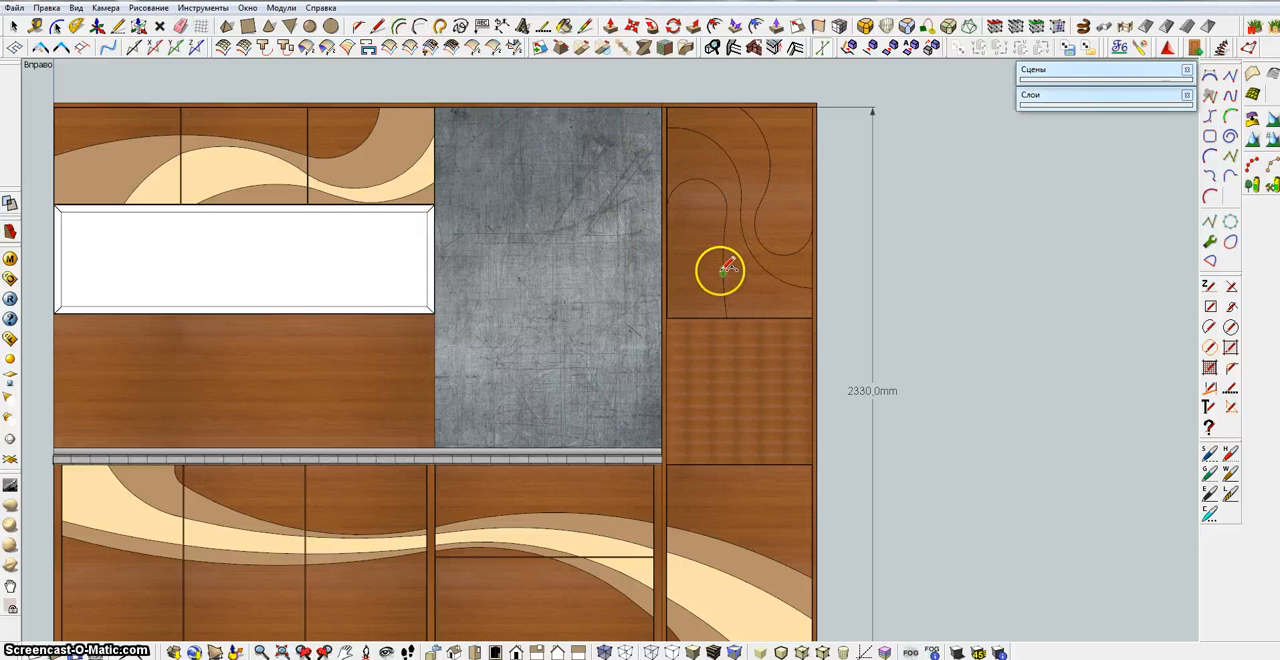
pyautogui.click(723, 274)
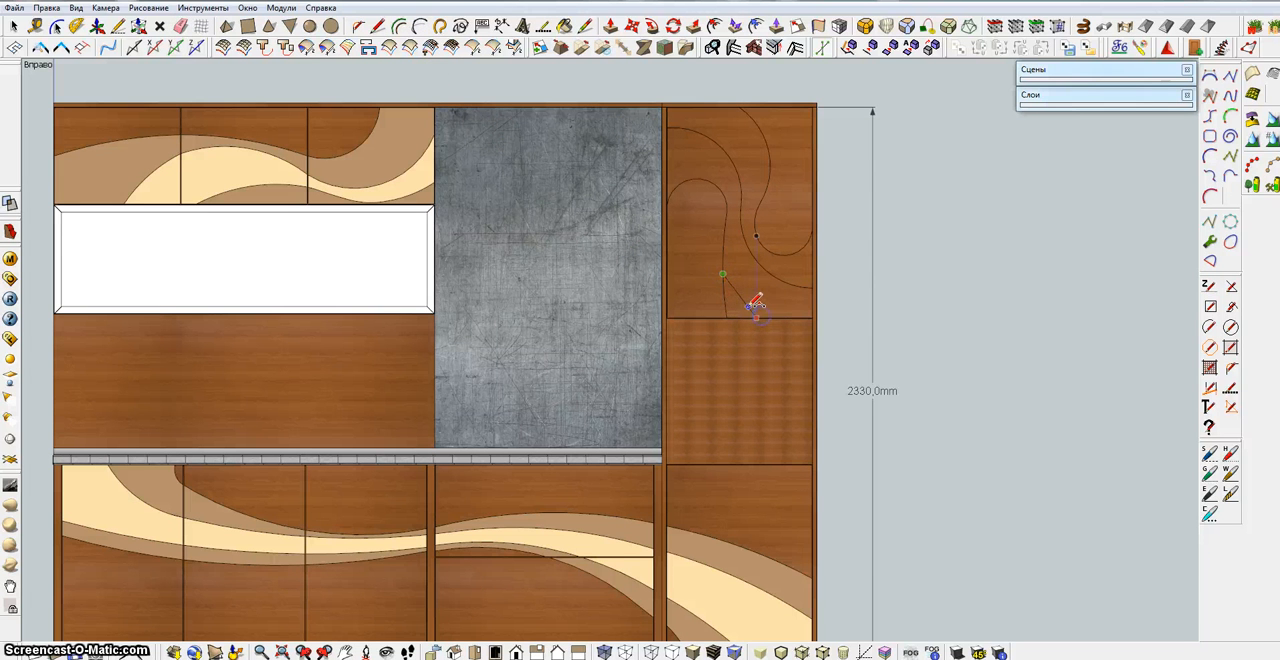
pyautogui.click(738, 295)
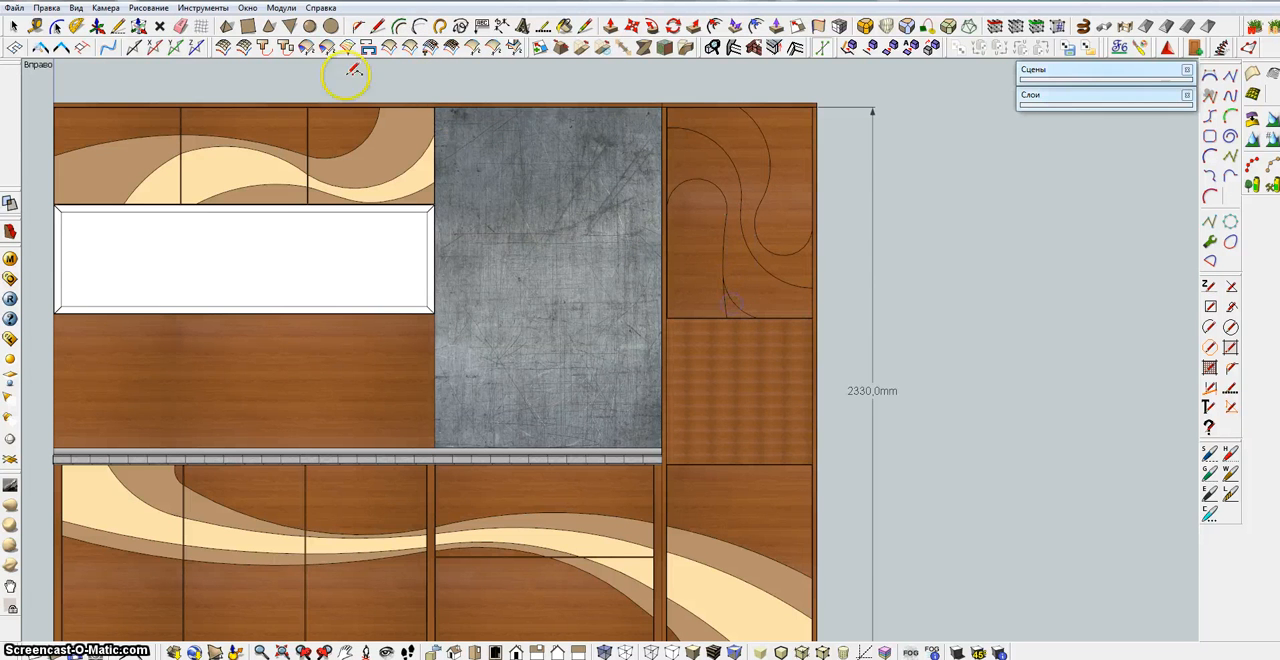
pyautogui.click(180, 26)
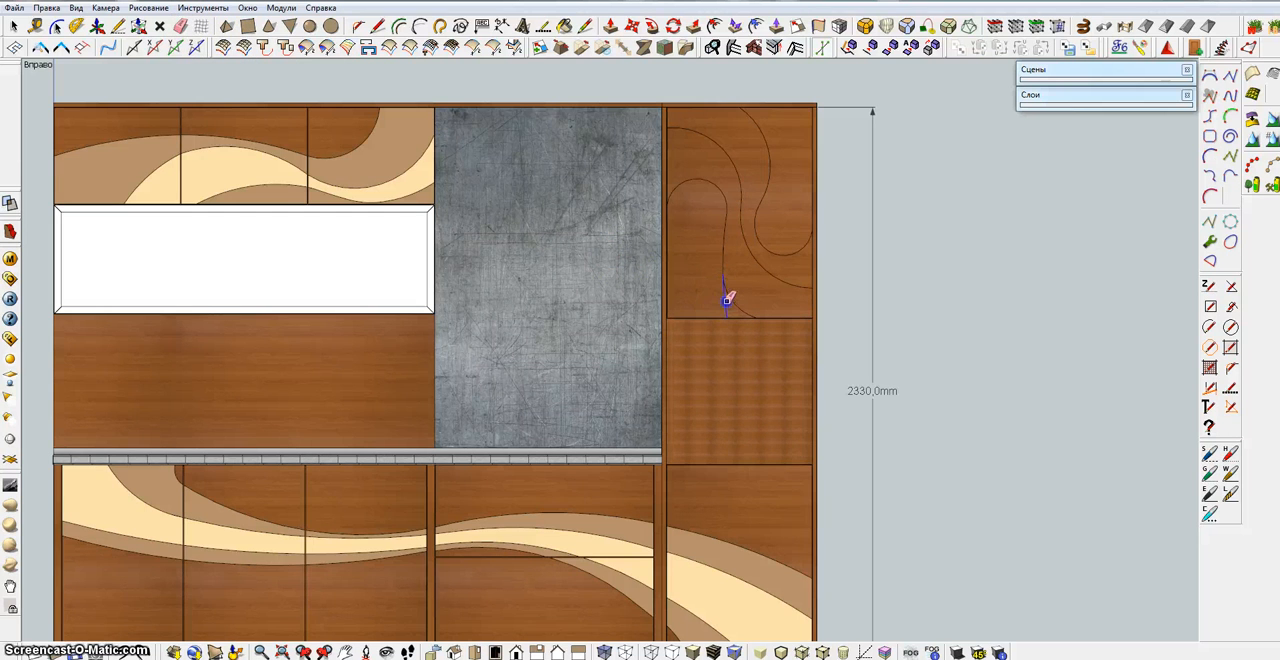
pyautogui.scroll(-4, 775, 292)
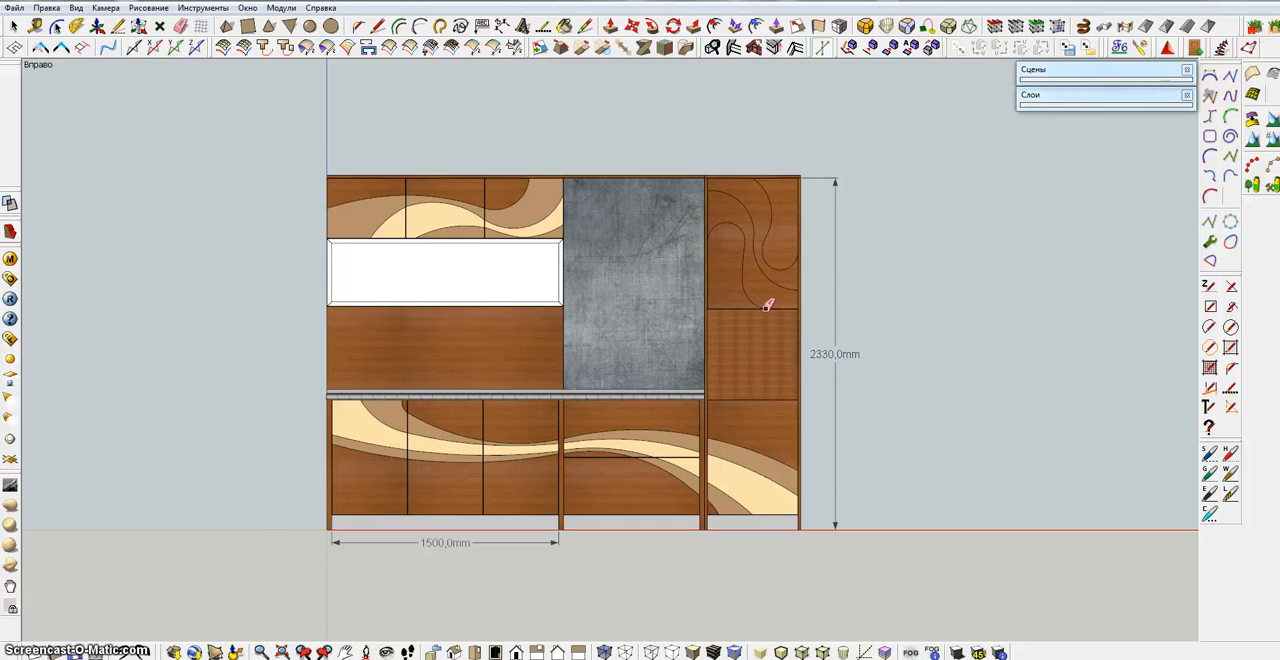
pyautogui.click(757, 290)
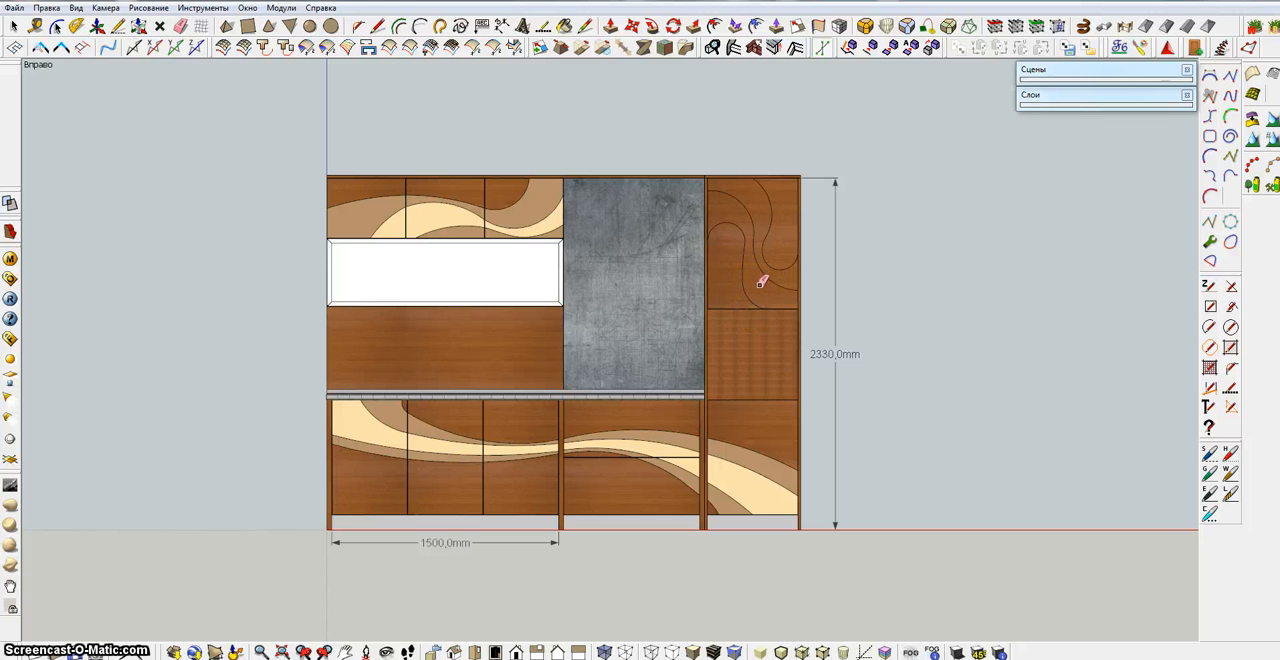
# Paint the door's two outer bands with brown Color_C14 and the middle band with the cream sampled from the upper doors
pyautogui.click(561, 30)
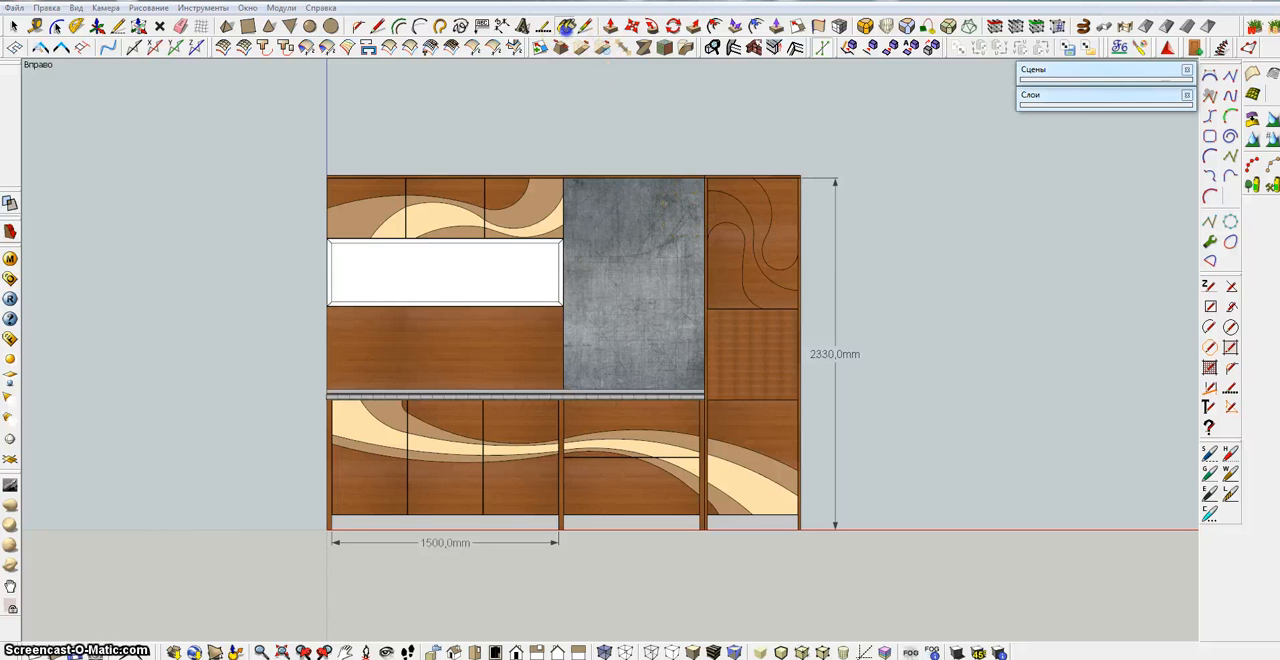
pyautogui.click(731, 250)
pyautogui.click(755, 210)
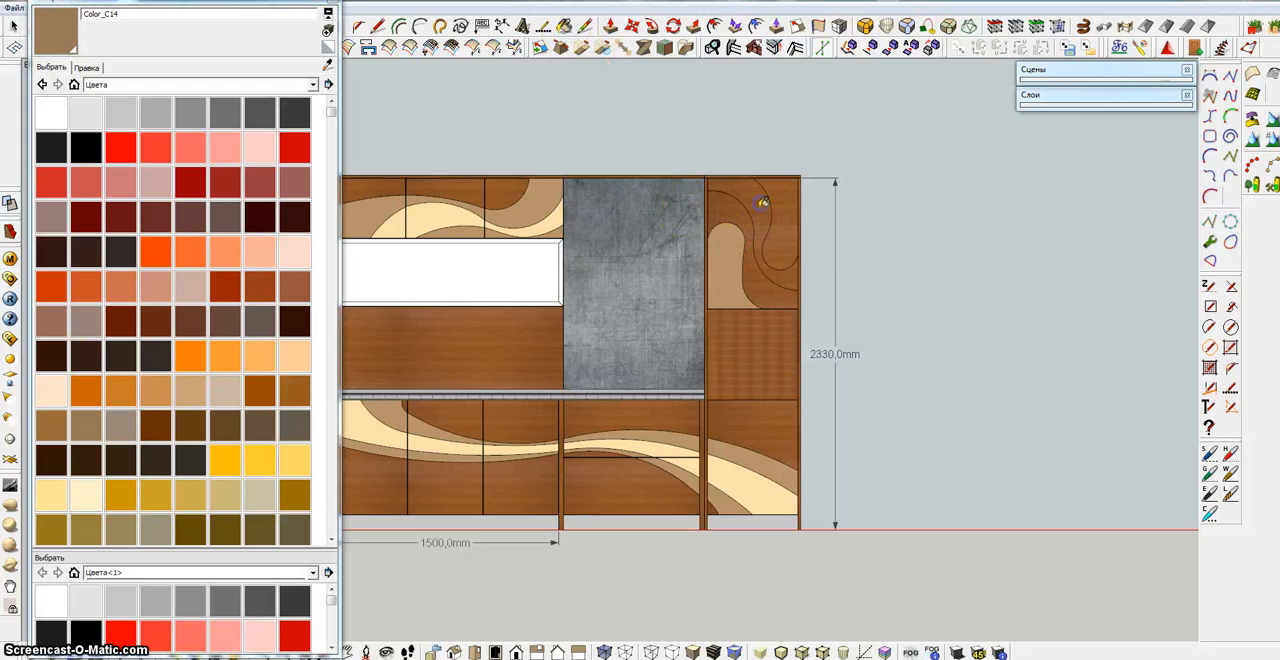
pyautogui.click(327, 1)
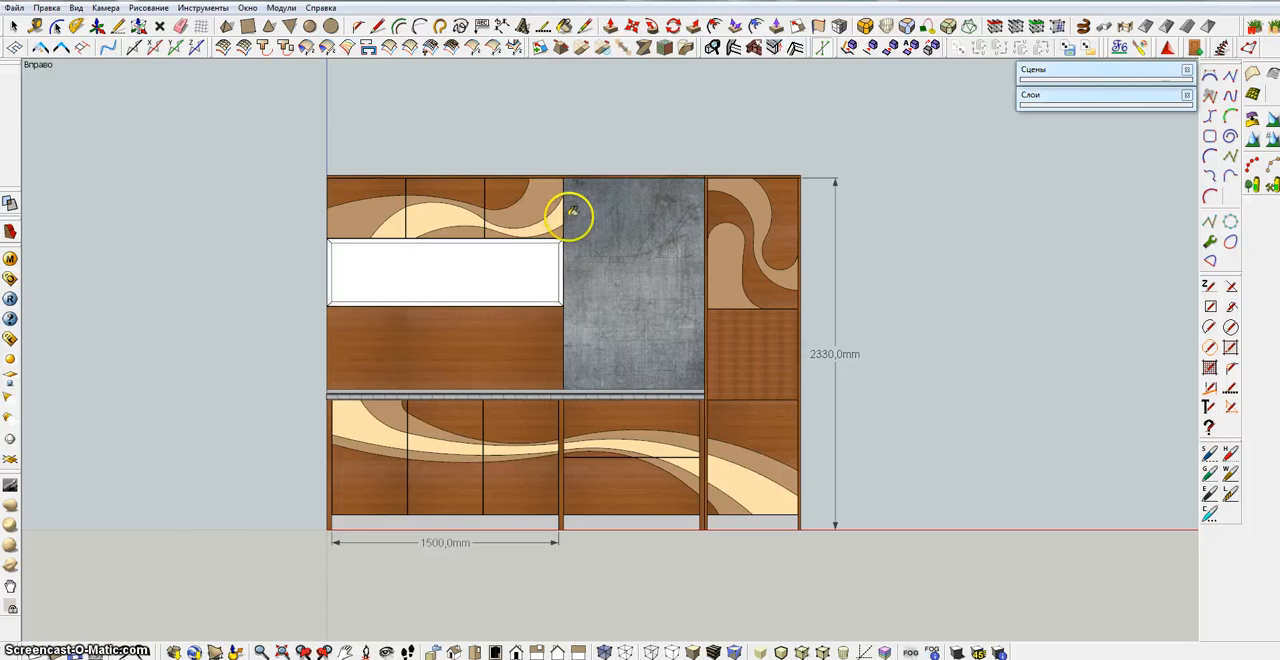
pyautogui.click(727, 206)
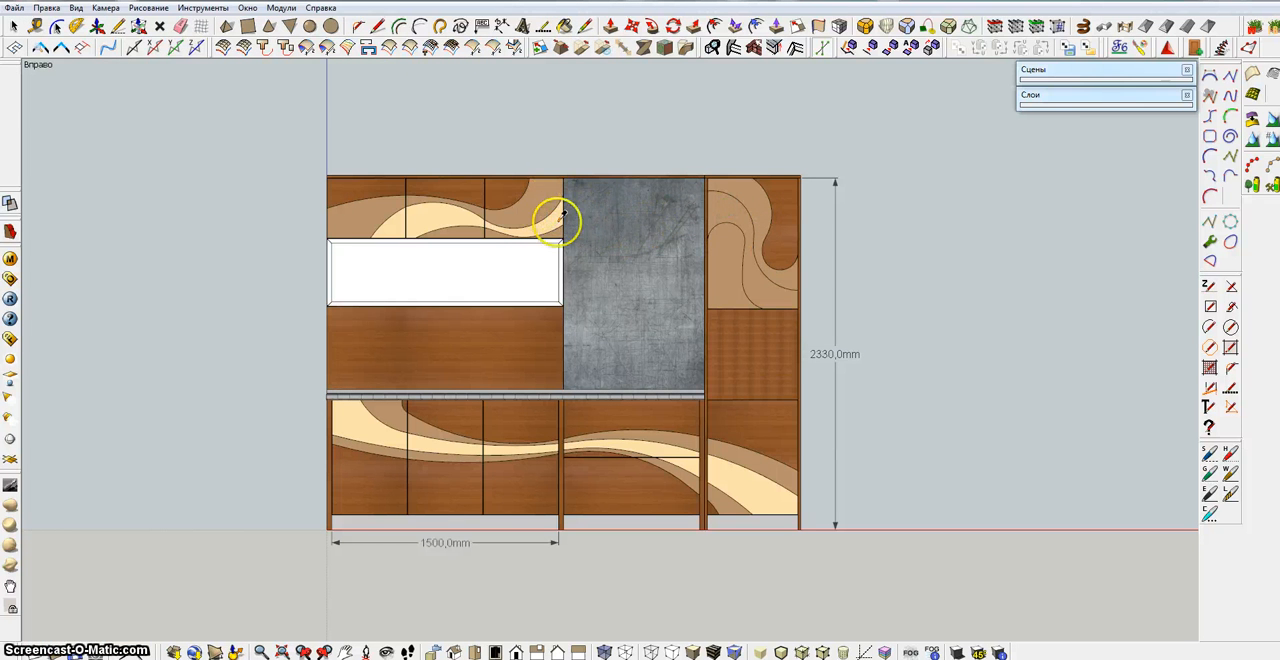
pyautogui.click(729, 208)
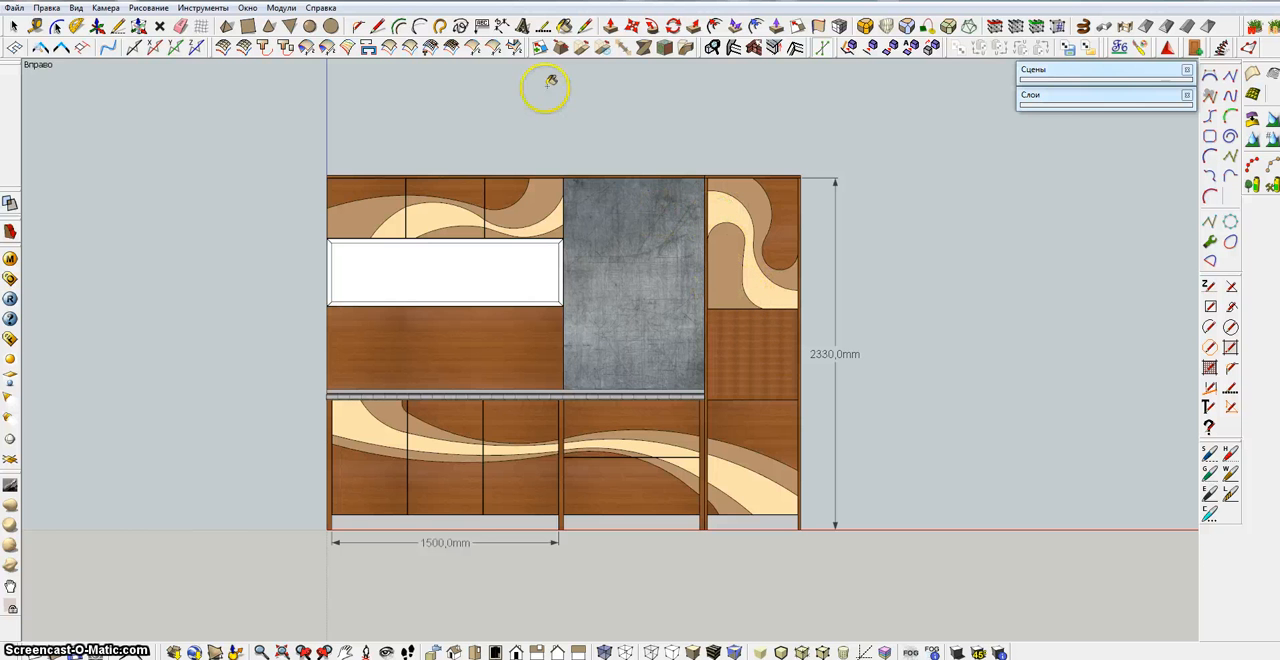
# Draw a fourth S-curve of two arcs from the door's left edge, just below the third curve, to the left part of its bottom edge
pyautogui.click(418, 28)
pyautogui.click(709, 248)
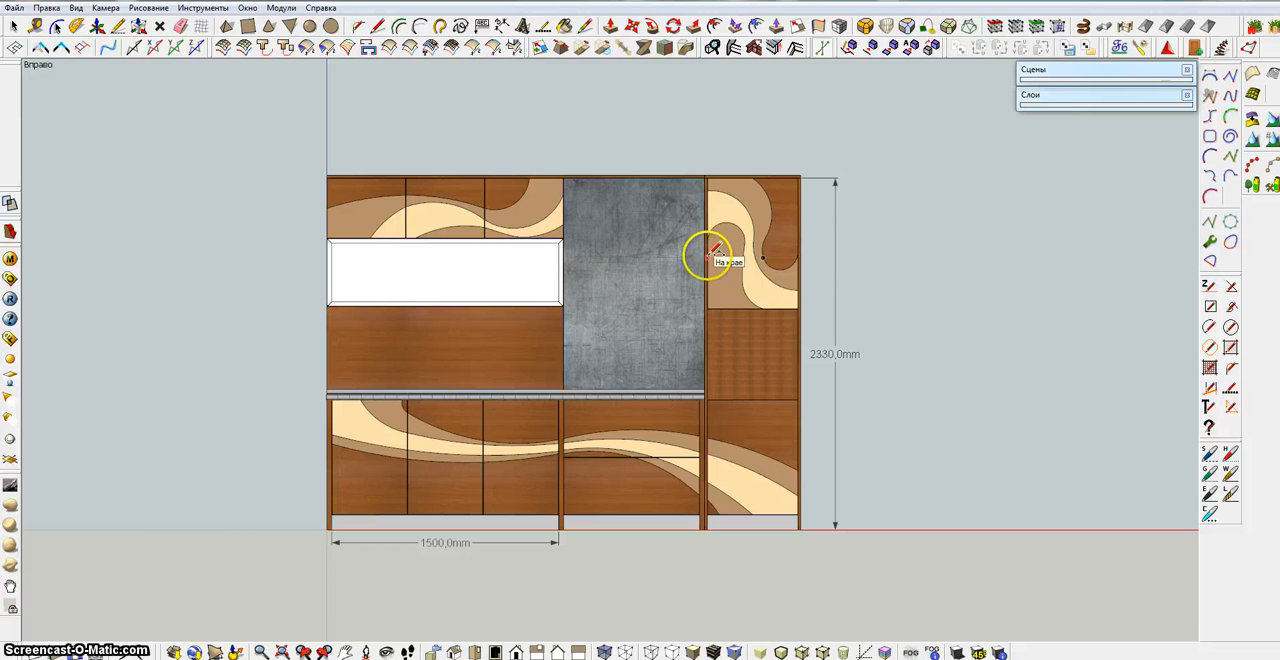
pyautogui.scroll(3, 709, 255)
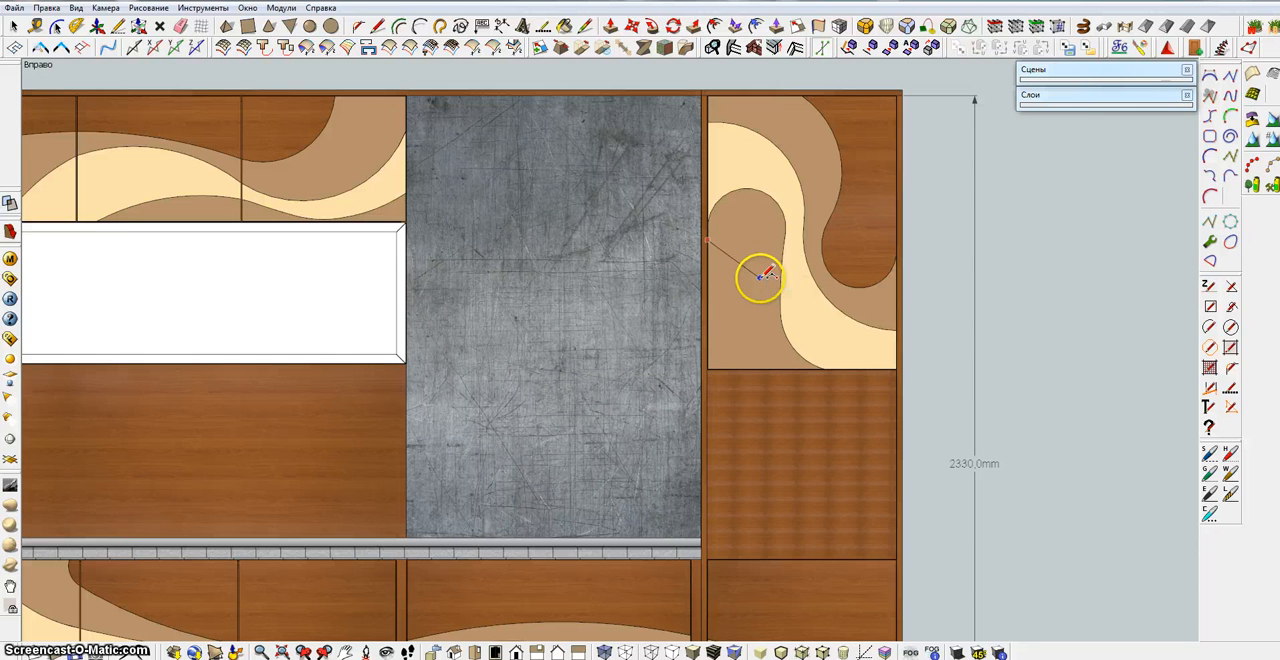
pyautogui.click(760, 277)
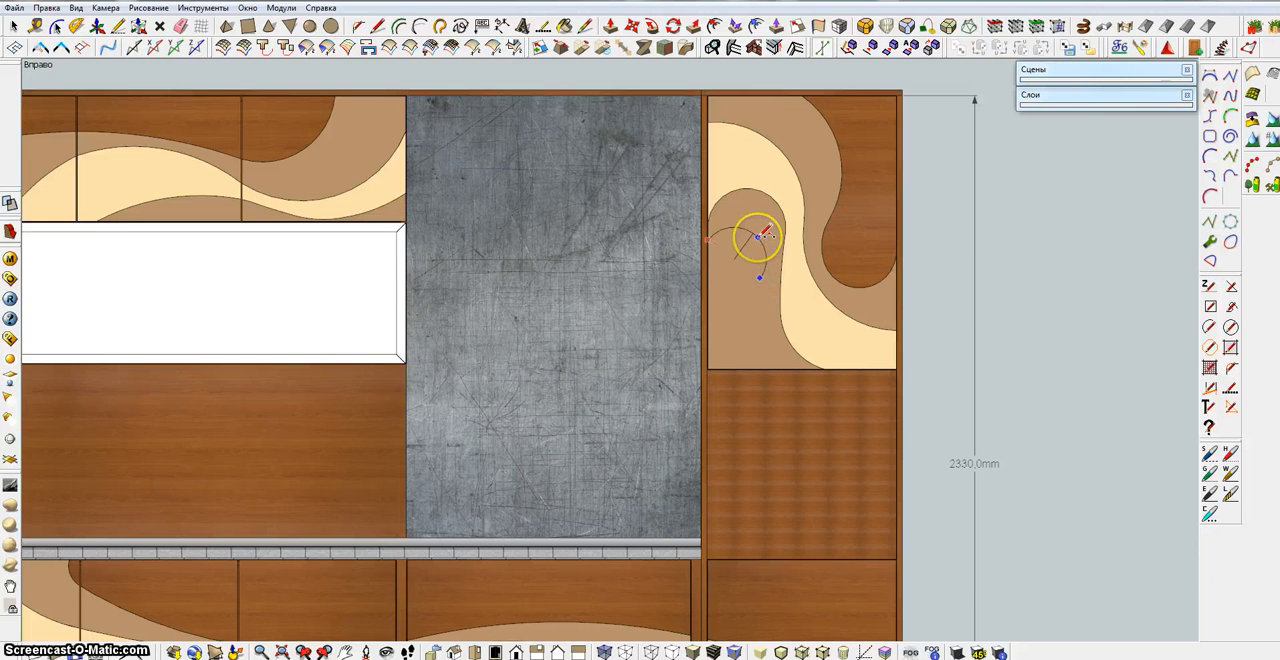
pyautogui.click(760, 236)
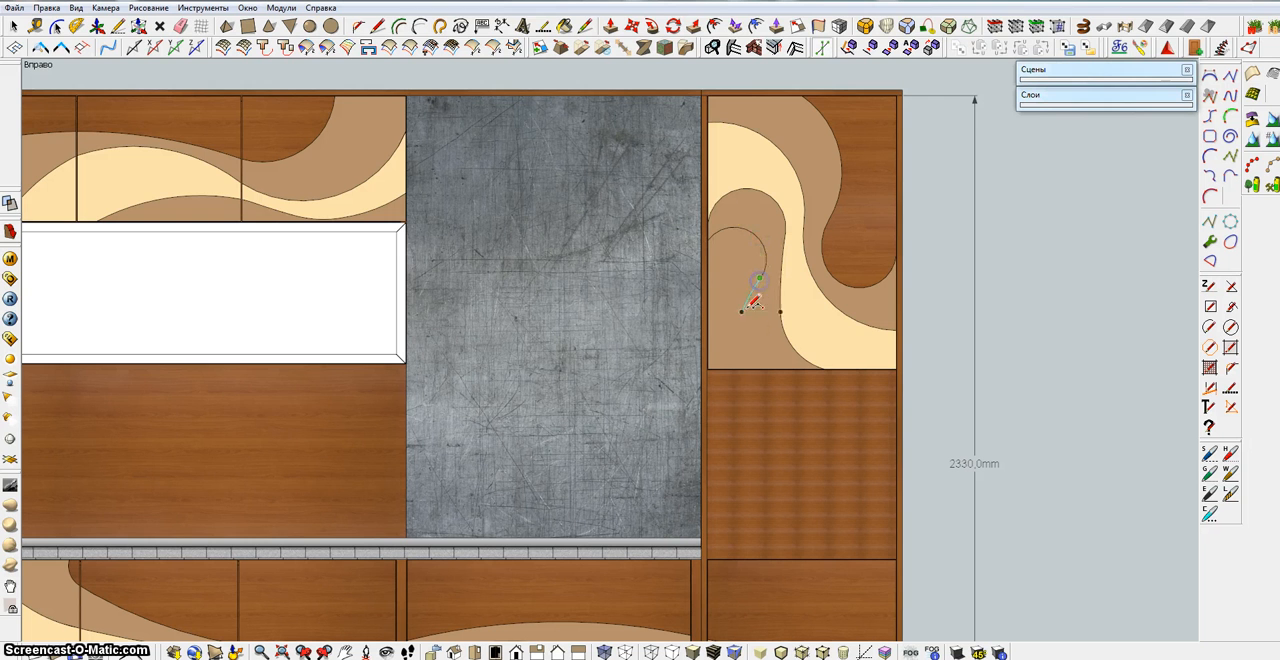
pyautogui.moveTo(760, 277); pyautogui.dragTo(742, 369)
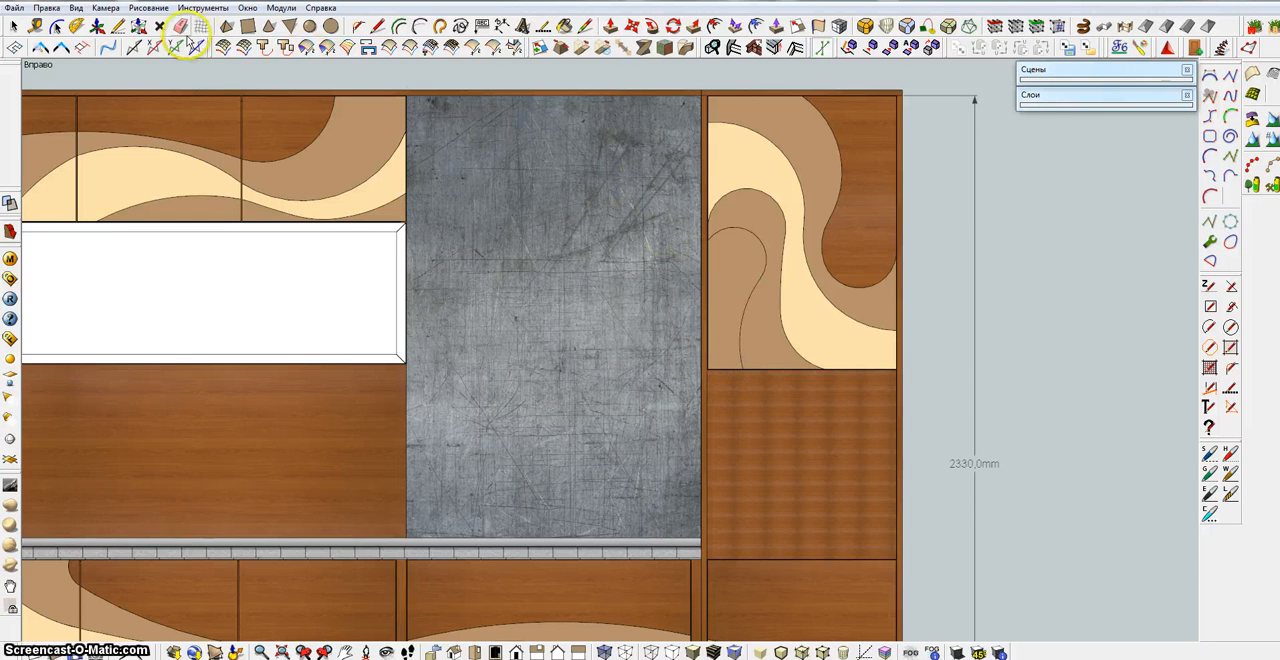
# Paint the door's lower-left area inside the fourth curve with the wood material Материал2
pyautogui.click(561, 26)
pyautogui.click(757, 251)
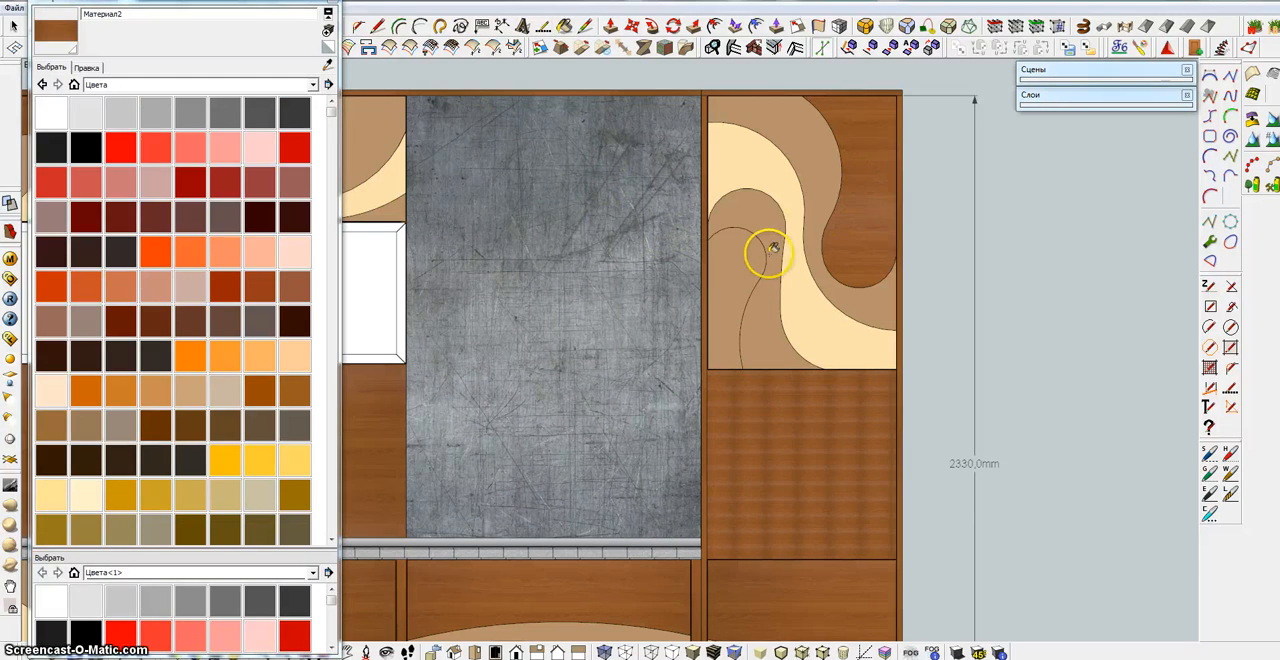
pyautogui.click(390, 28)
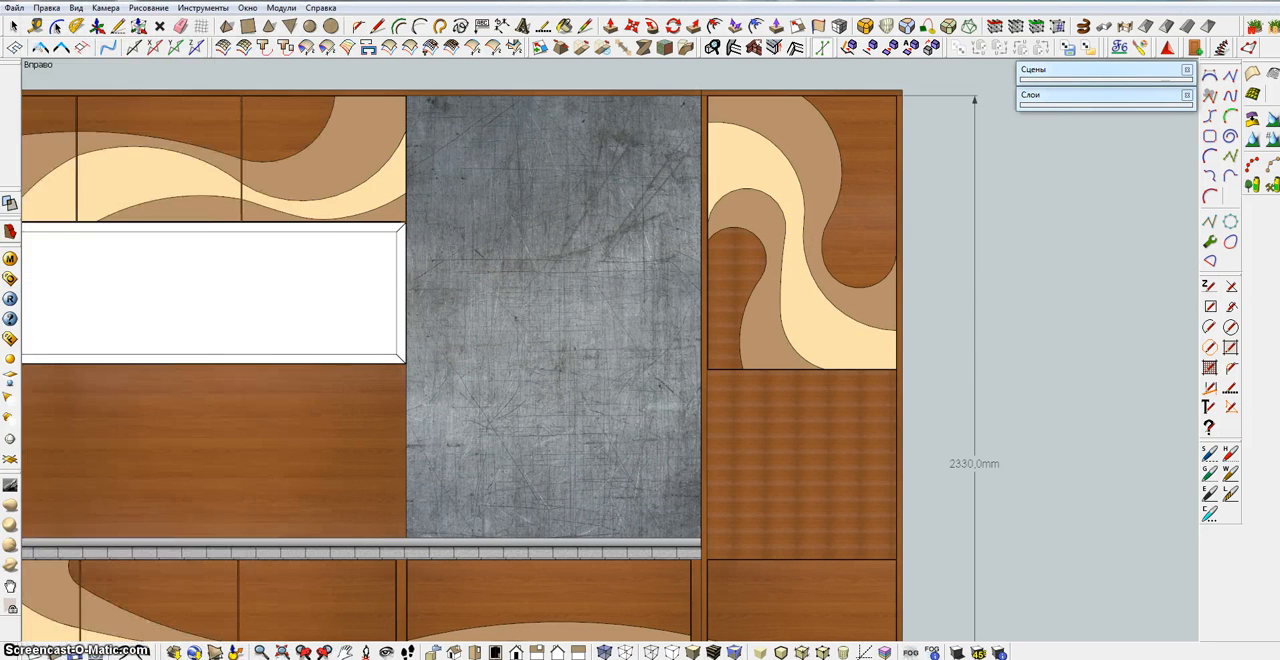
# Select the whole patterned door panel standing in front of the tall cabinet
pyautogui.scroll(-5, 597, 223)
pyautogui.moveTo(663, 309); pyautogui.dragTo(803, 296, button='middle')
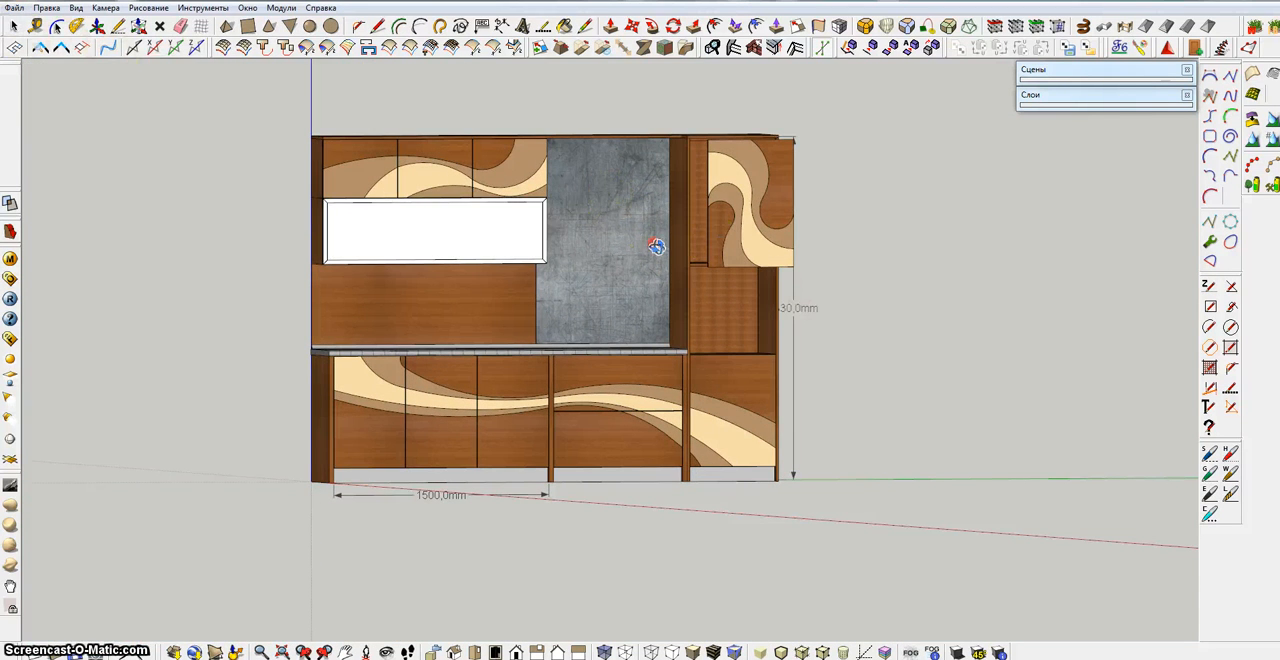
pyautogui.moveTo(655, 246); pyautogui.dragTo(944, 257, button='middle')
pyautogui.moveTo(689, 127); pyautogui.dragTo(823, 289)
pyautogui.rightClick(714, 186)
pyautogui.click(765, 203)
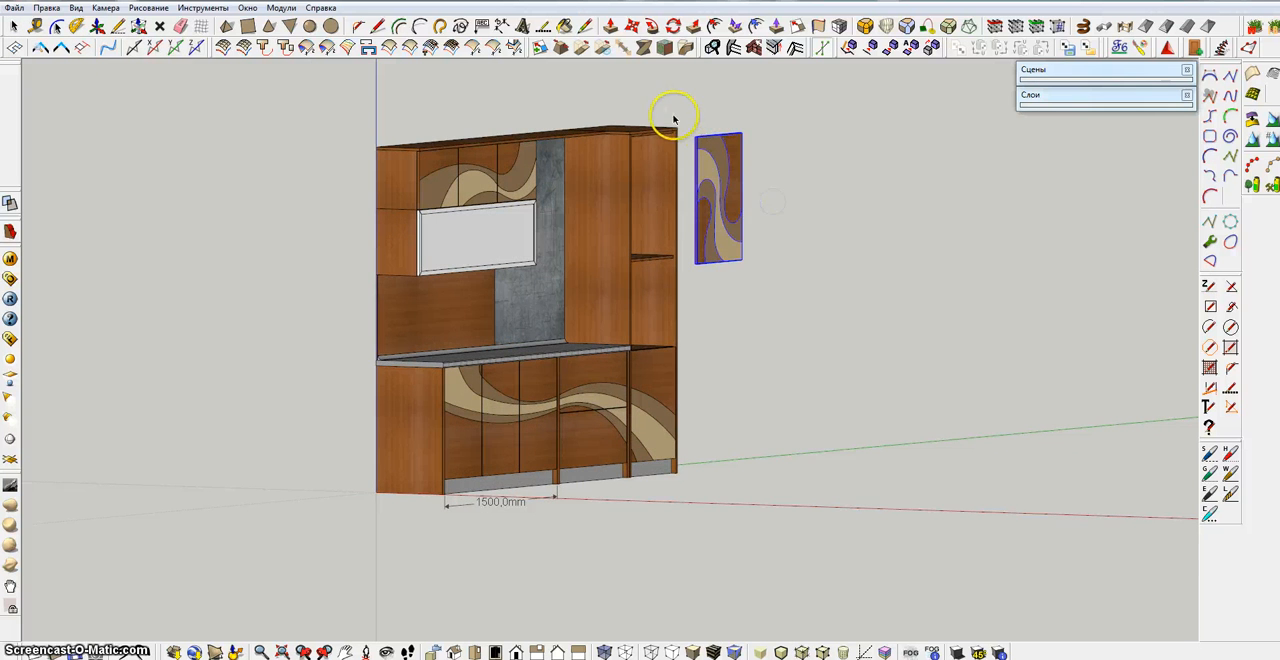
# Move the selected door back onto the upper opening of the tall cabinet, snapping it to the cabinet's top front corner
pyautogui.moveTo(671, 114); pyautogui.dragTo(700, 221, button='middle')
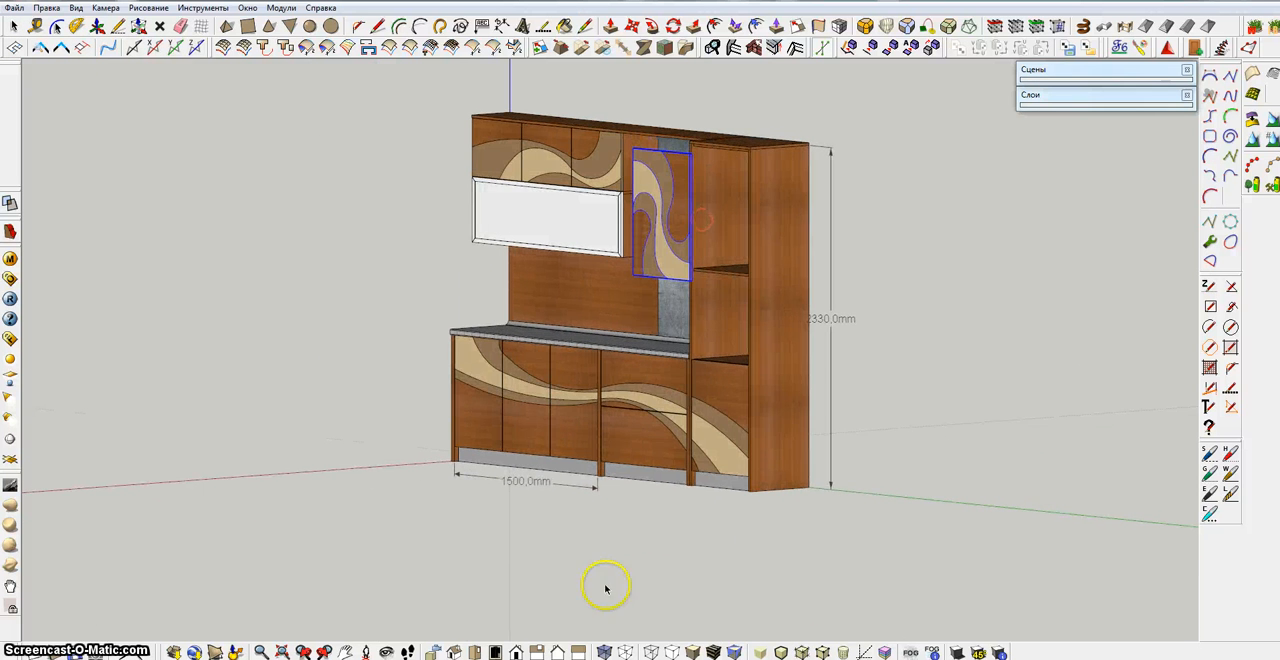
pyautogui.click(434, 652)
pyautogui.moveTo(830, 393); pyautogui.dragTo(795, 534, button='middle')
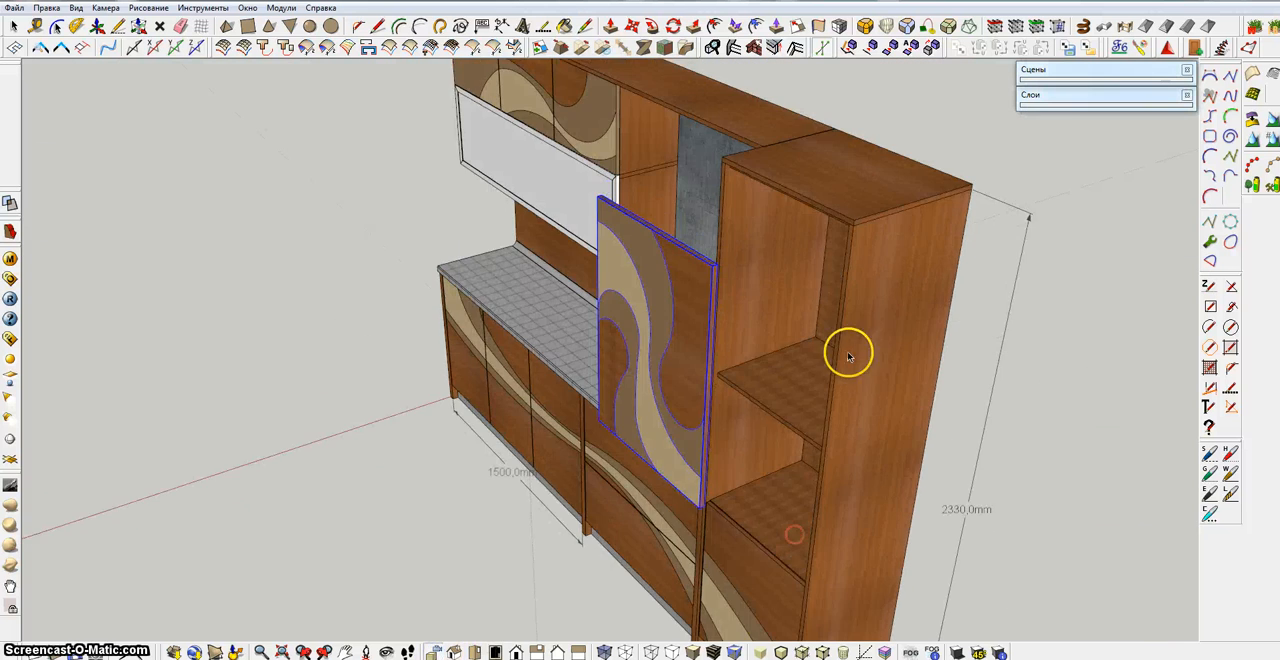
pyautogui.moveTo(848, 354); pyautogui.dragTo(629, 86, button='middle')
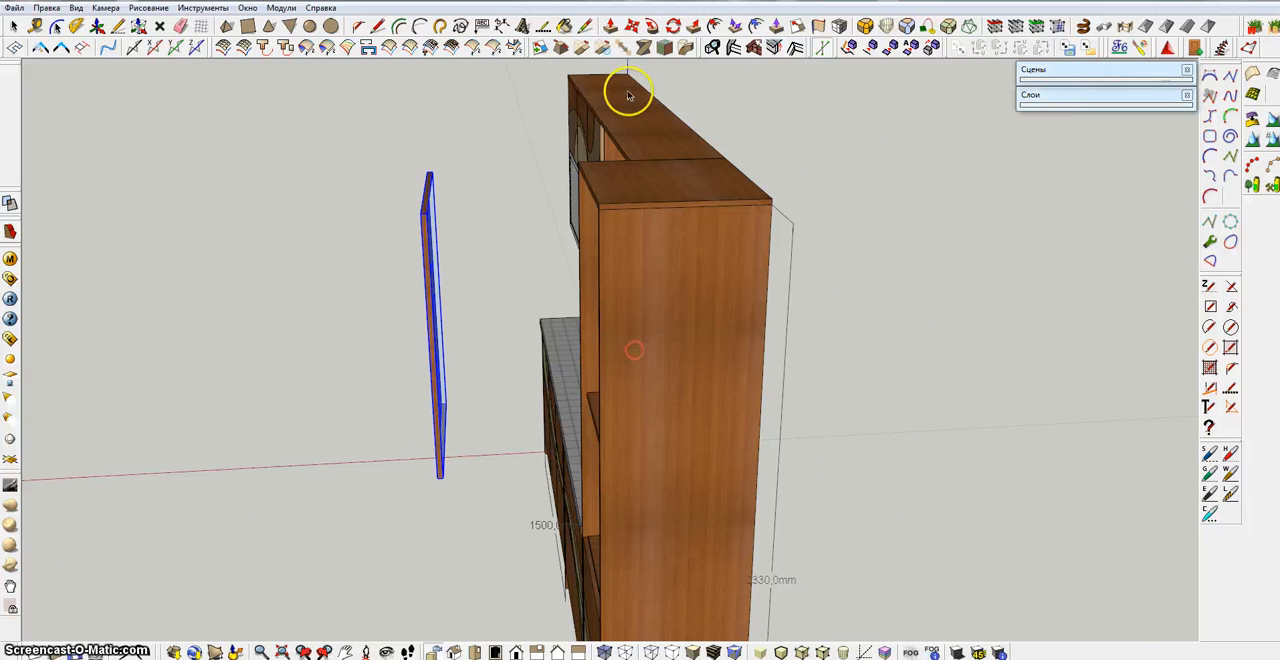
pyautogui.click(600, 204)
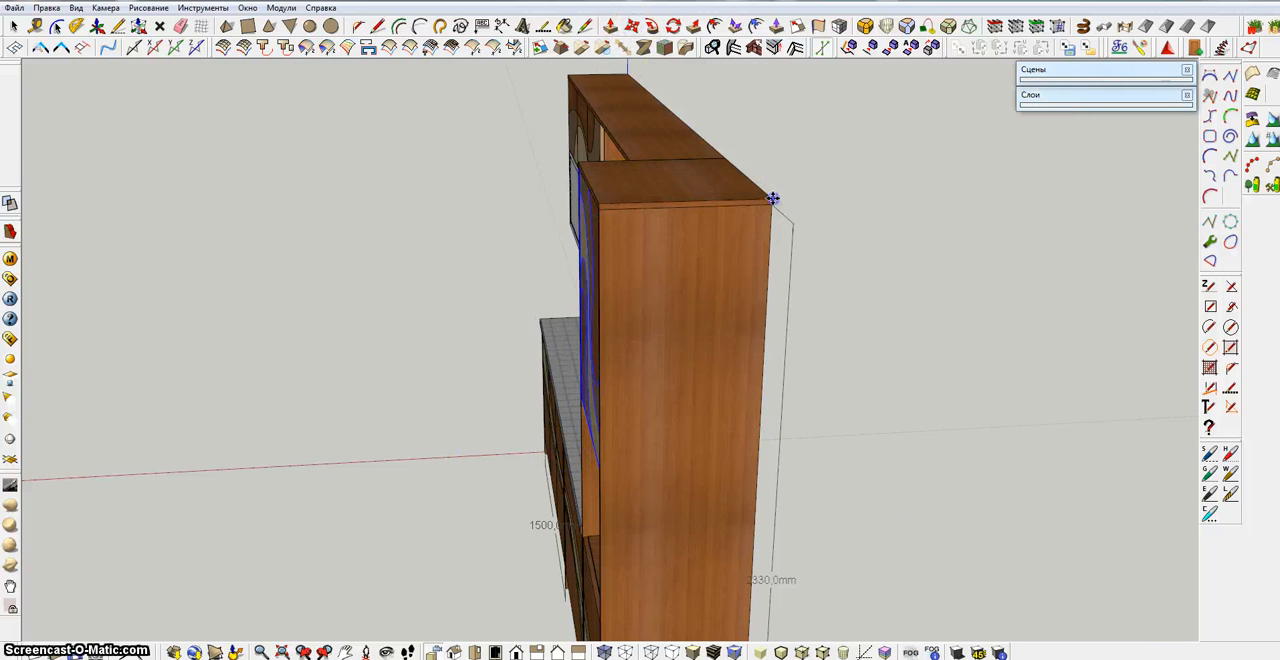
pyautogui.moveTo(773, 198); pyautogui.dragTo(1018, 306, button='middle')
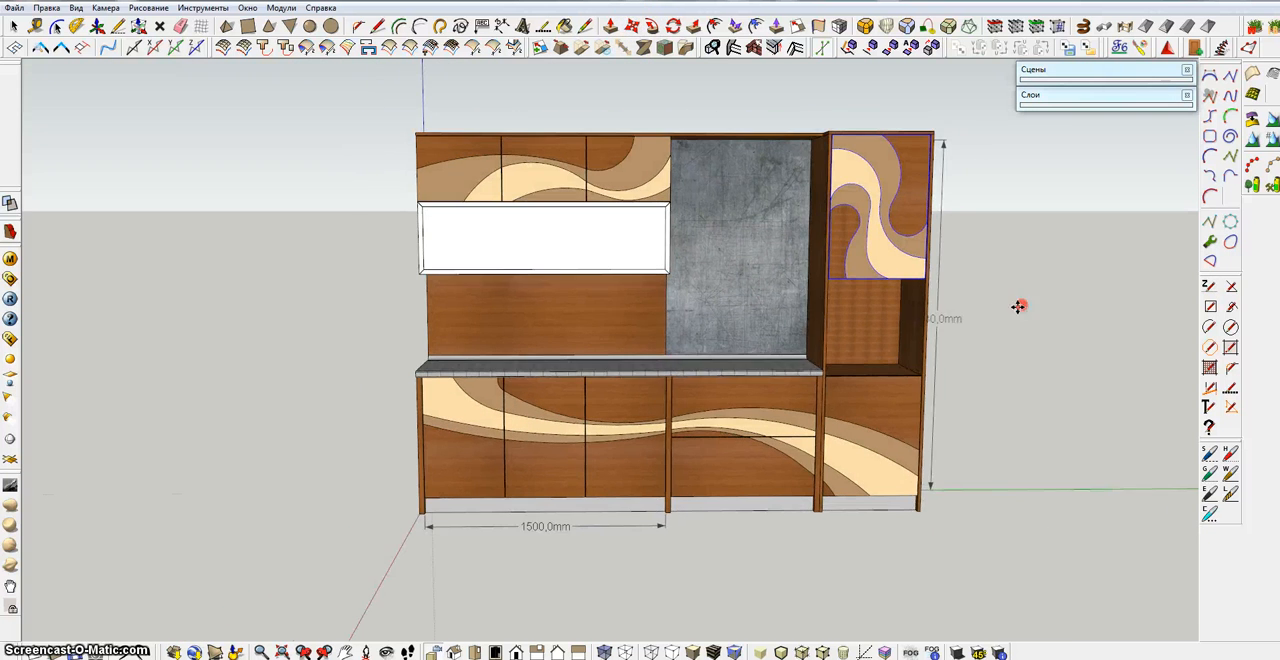
pyautogui.moveTo(923, 306)
pyautogui.mouseDown(button='middle')
pyautogui.moveTo(917, 331)
pyautogui.moveTo(909, 311)
pyautogui.mouseUp(button='middle')
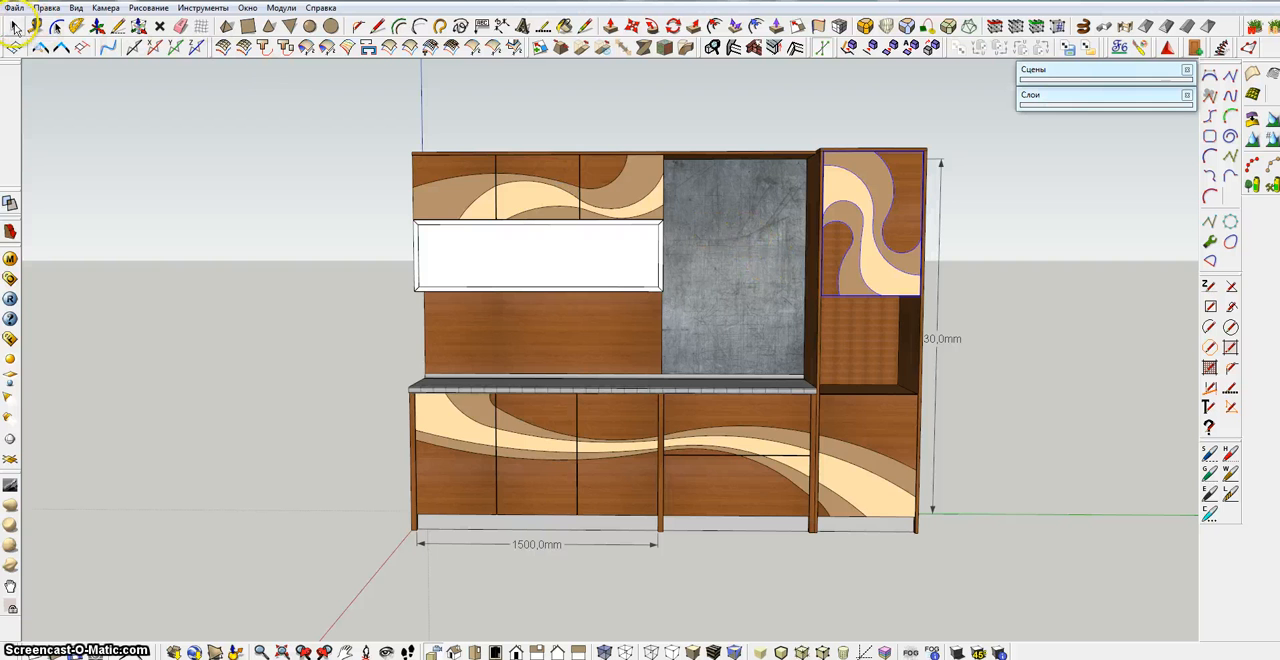
pyautogui.moveTo(620, 369); pyautogui.dragTo(697, 357, button='middle')
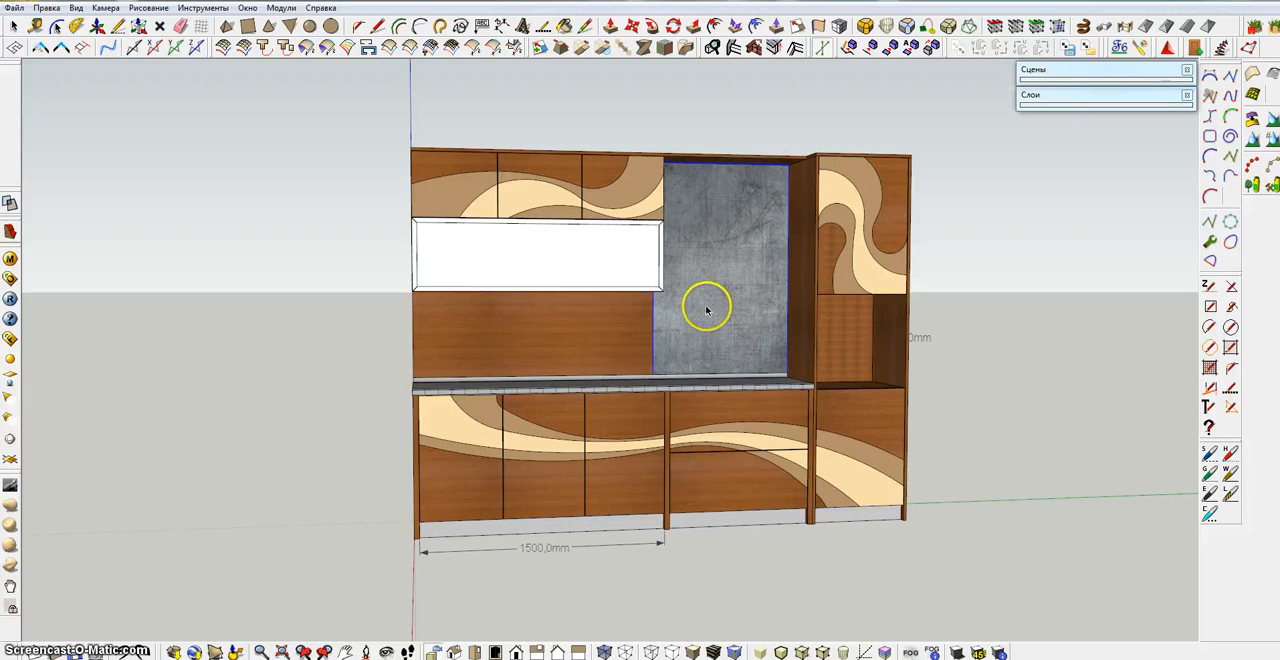
pyautogui.moveTo(694, 334); pyautogui.dragTo(762, 301, button='middle')
pyautogui.keyDown('shift'); pyautogui.moveTo(774, 341); pyautogui.dragTo(716, 313, button='middle'); pyautogui.keyUp('shift')
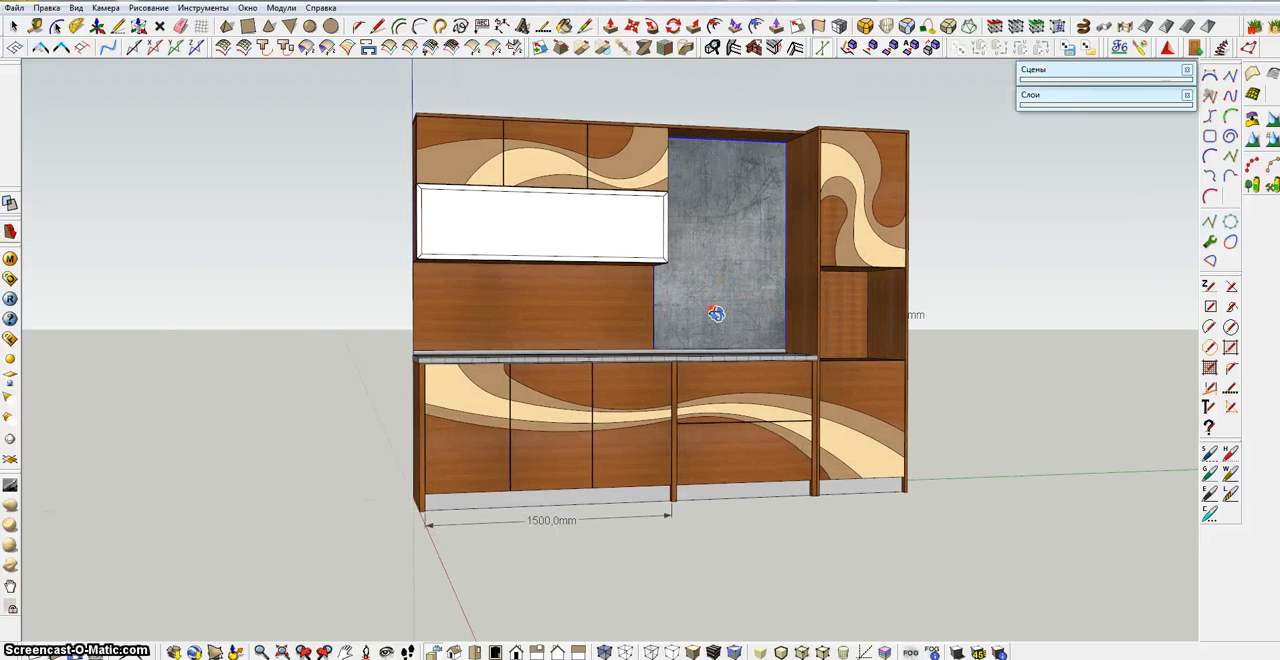
pyautogui.click(566, 27)
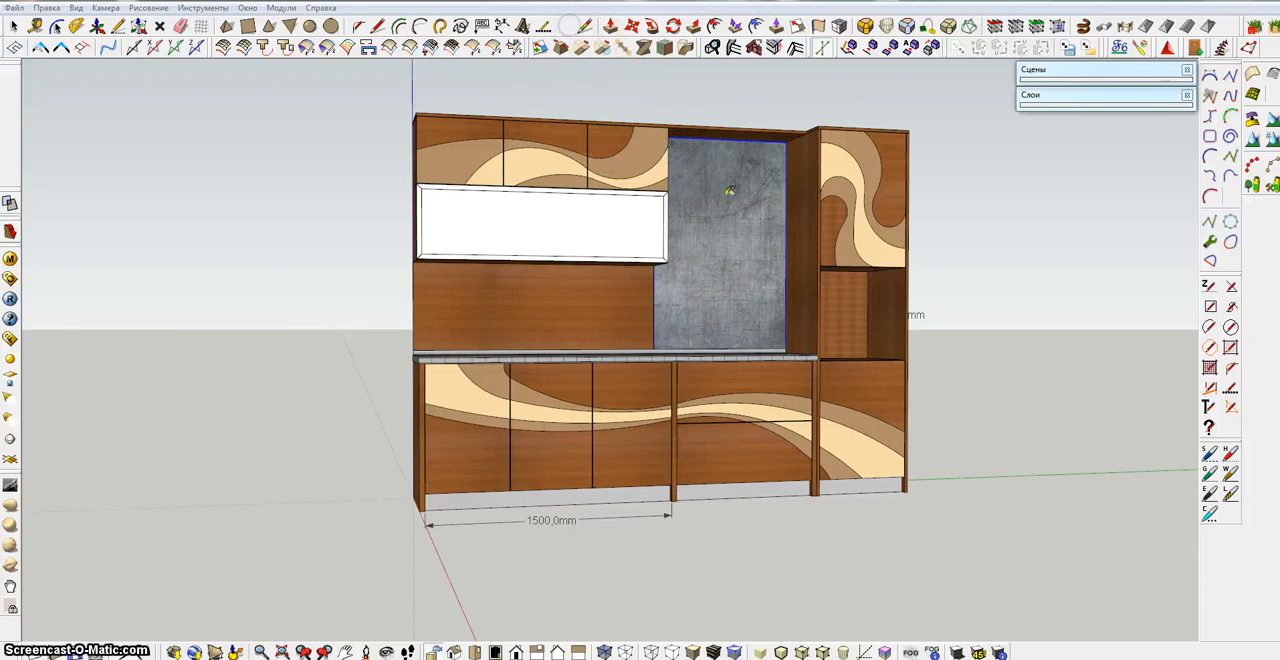
pyautogui.keyDown('alt'); pyautogui.click(729, 191); pyautogui.keyUp('alt')
pyautogui.click(331, 3)
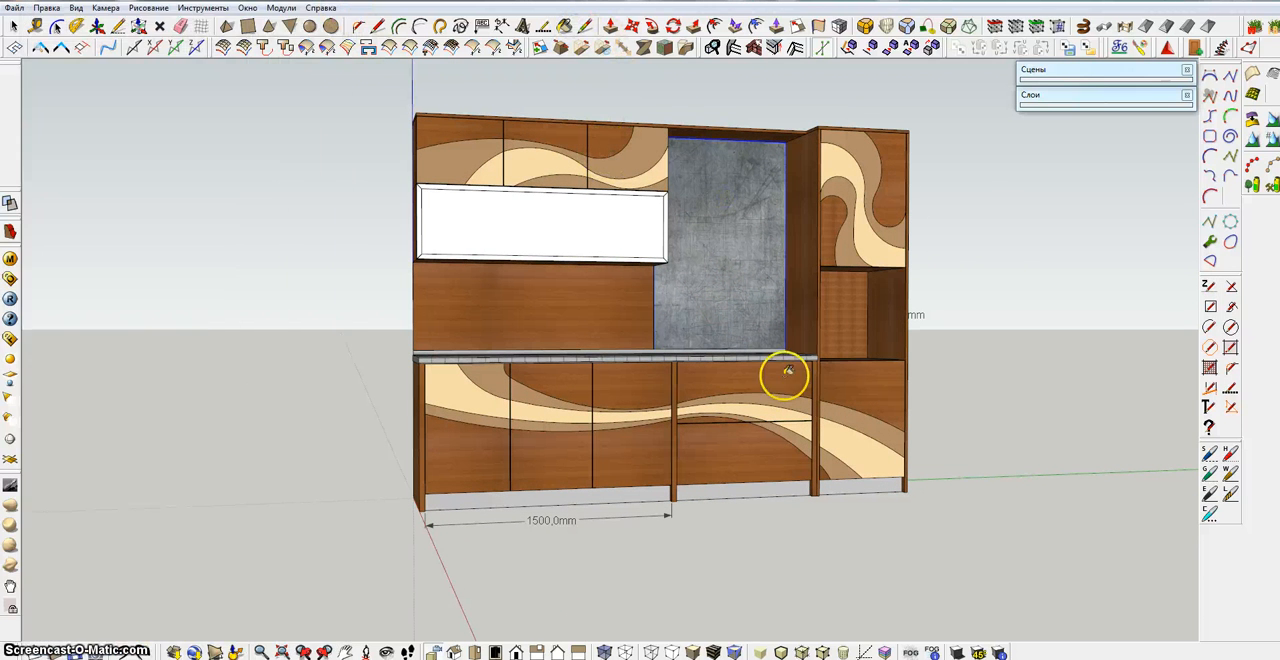
# Explode the group of wave-patterned lower fronts and combine all the released geometry into one new group
pyautogui.rightClick(774, 381)
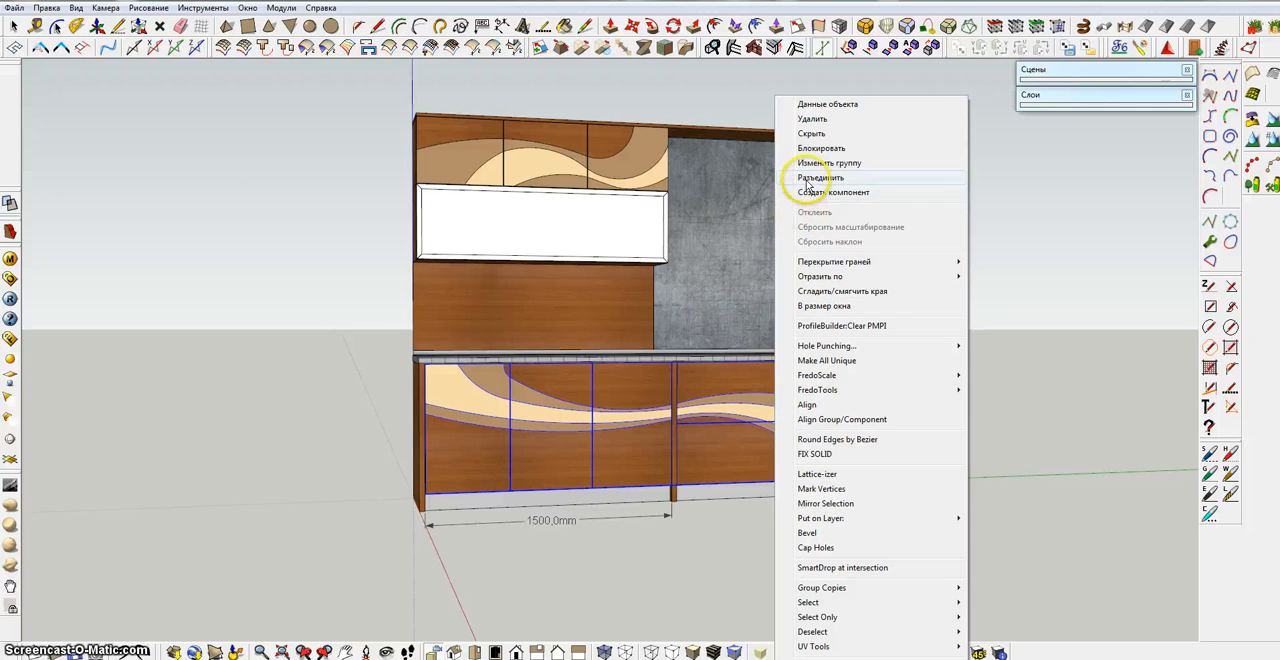
pyautogui.click(810, 177)
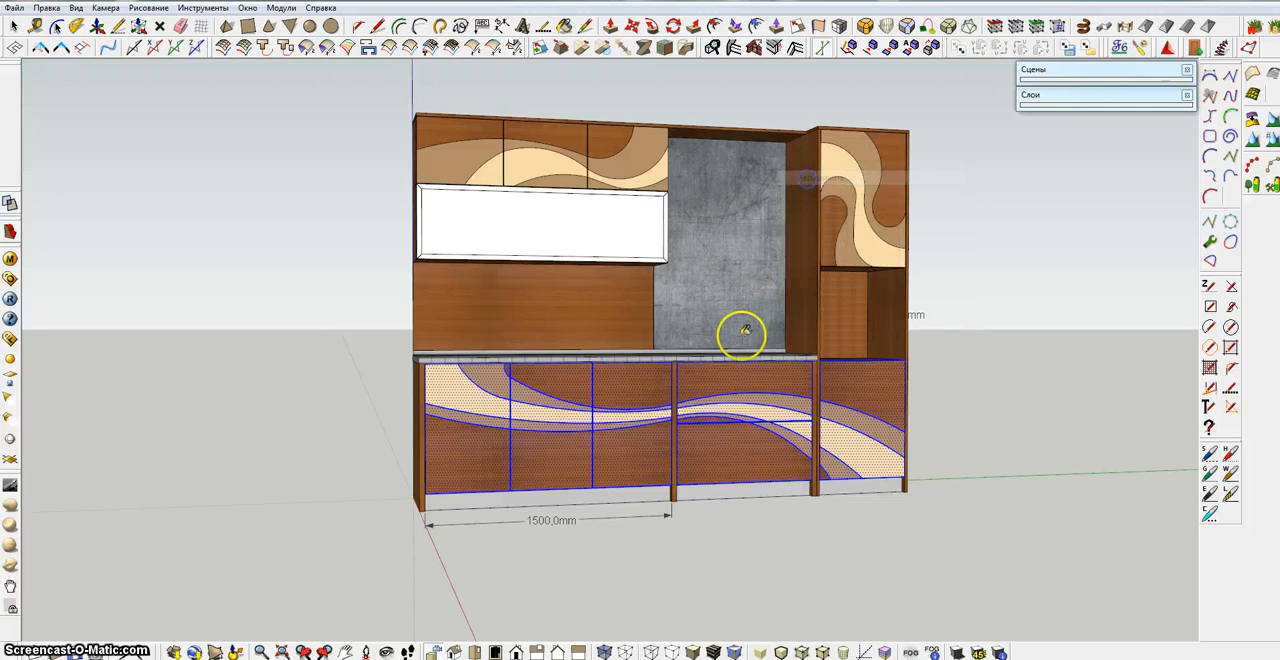
pyautogui.rightClick(725, 385)
pyautogui.click(768, 206)
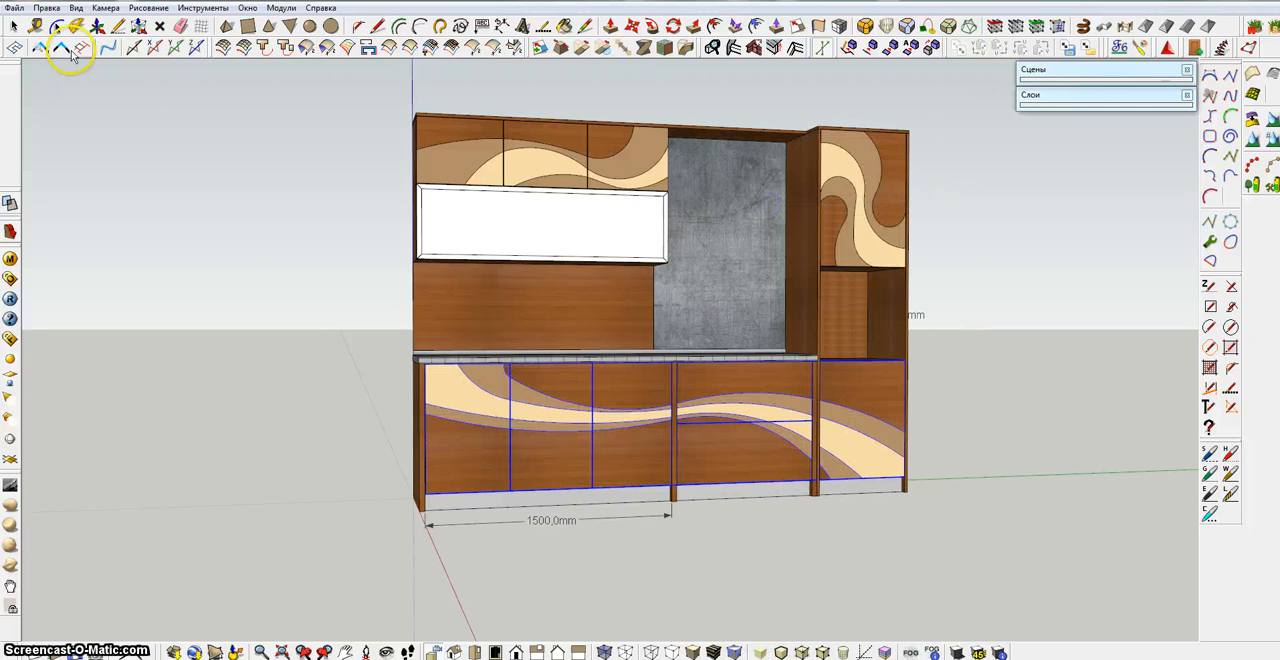
pyautogui.click(146, 132)
pyautogui.keyDown('shift'); pyautogui.moveTo(512, 452); pyautogui.dragTo(575, 438, button='middle'); pyautogui.keyUp('shift')
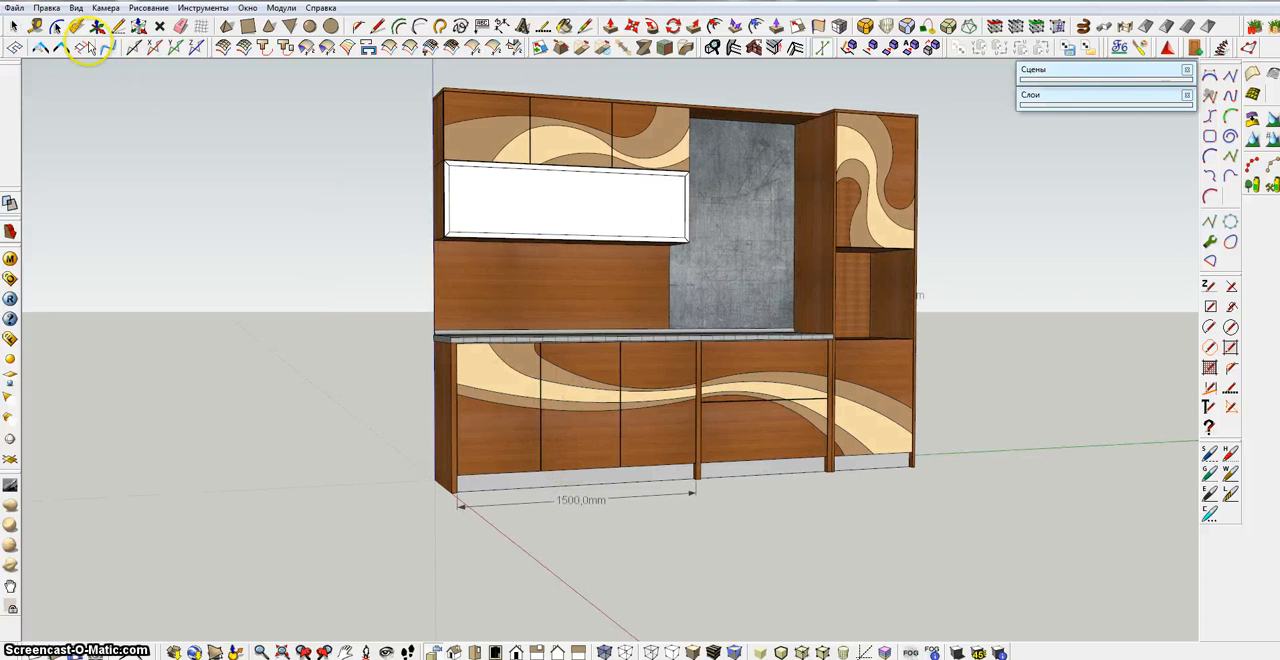
pyautogui.click(17, 29)
pyautogui.click(511, 282)
pyautogui.doubleClick(505, 281)
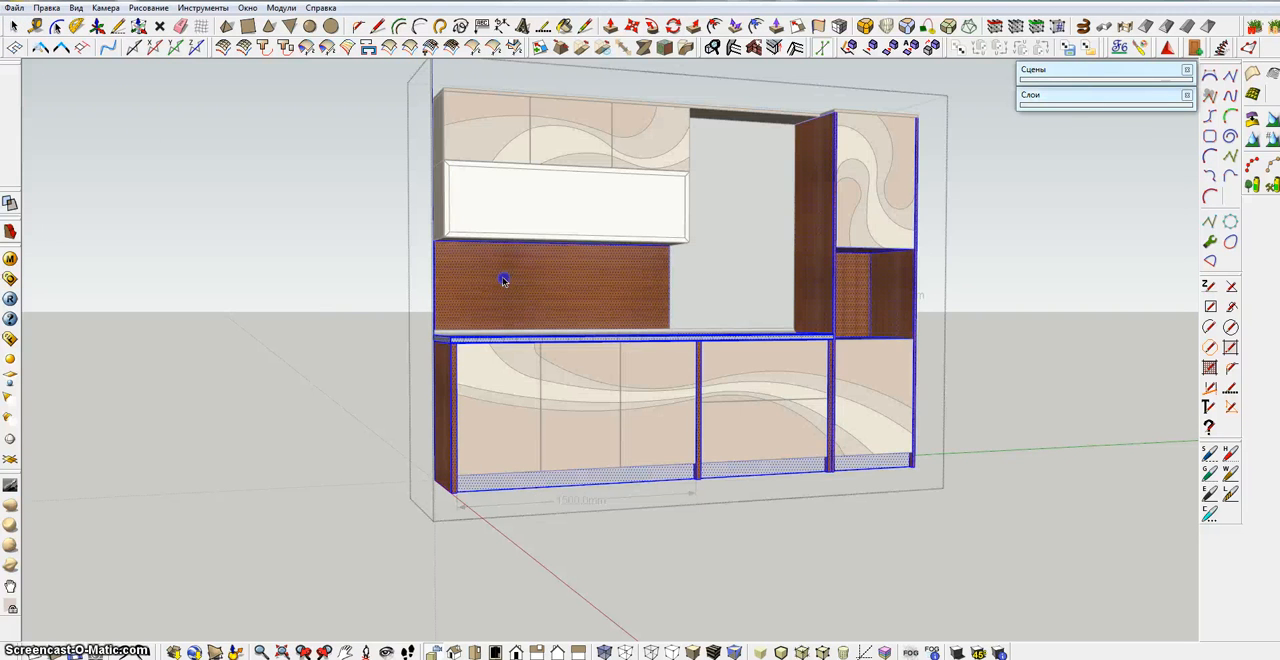
pyautogui.click(511, 276)
pyautogui.moveTo(554, 297); pyautogui.dragTo(456, 301, button='middle')
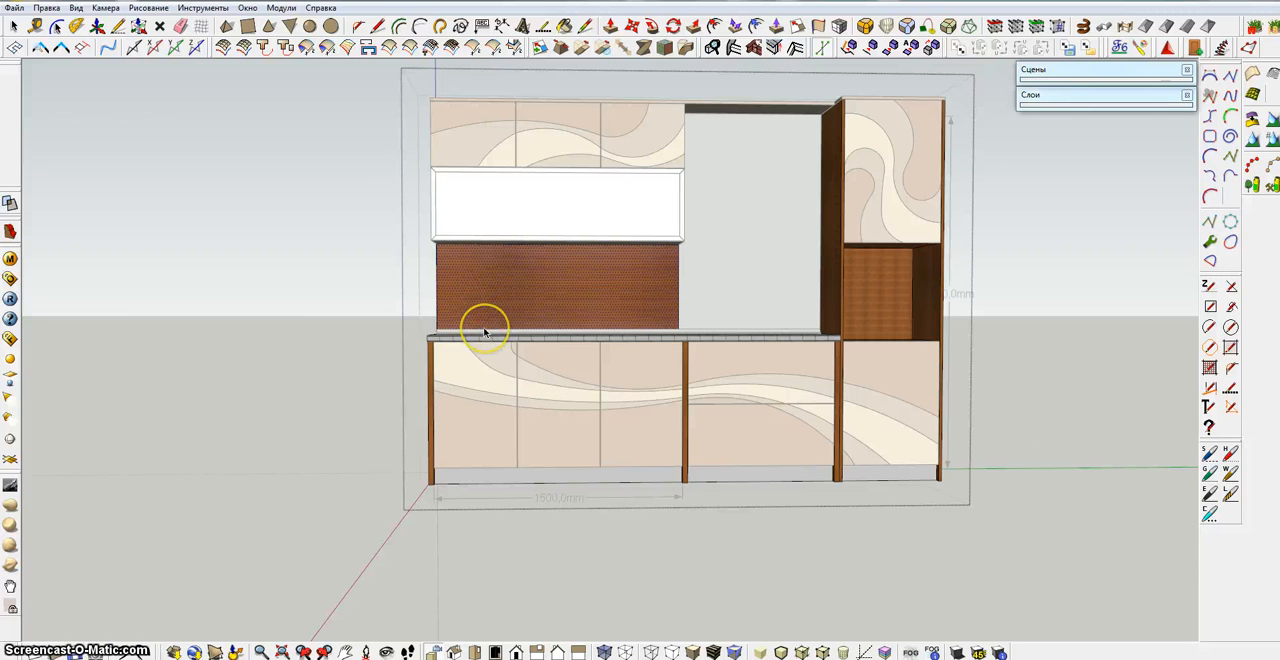
pyautogui.click(200, 221)
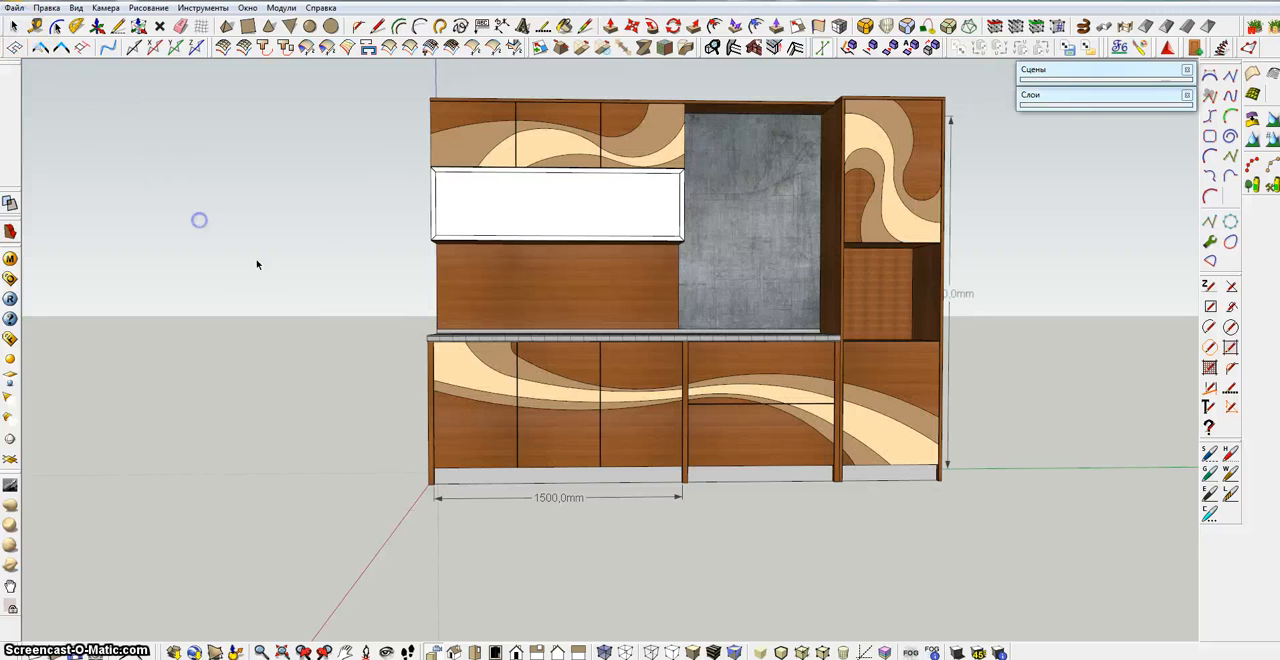
# Open the cabinet body group for editing and select the wooden backsplash face between the white wall unit and the countertop
pyautogui.moveTo(324, 292)
pyautogui.mouseDown(button='middle')
pyautogui.moveTo(337, 299)
pyautogui.moveTo(318, 298)
pyautogui.mouseUp(button='middle')
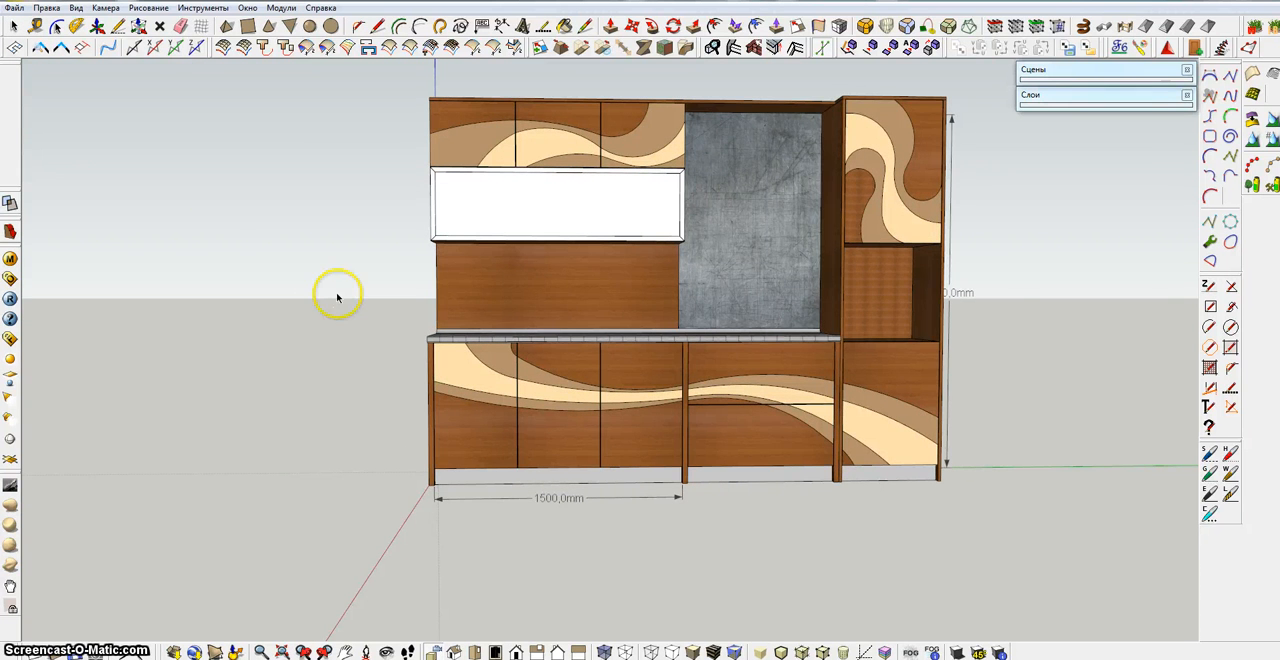
pyautogui.scroll(3, 334, 294)
pyautogui.tripleClick(544, 281)
pyautogui.click(559, 286)
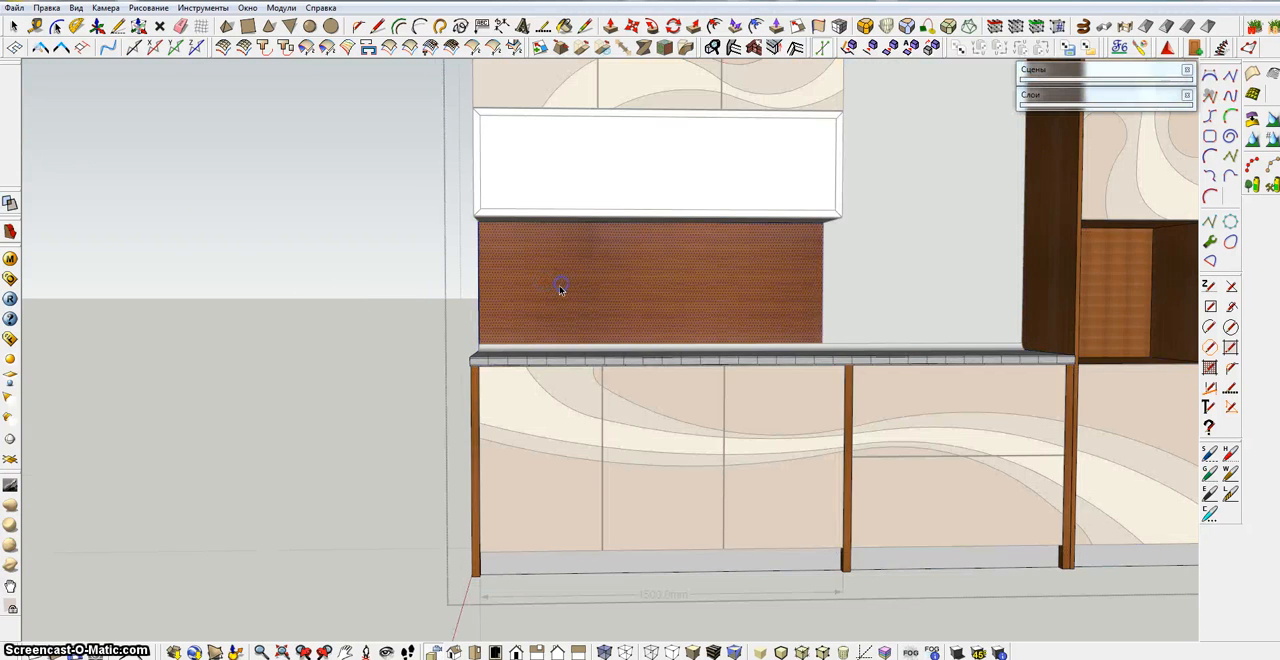
# Try to draw an S-curve of two arcs on the left part of the backsplash, running between its lower and upper edges
pyautogui.click(419, 27)
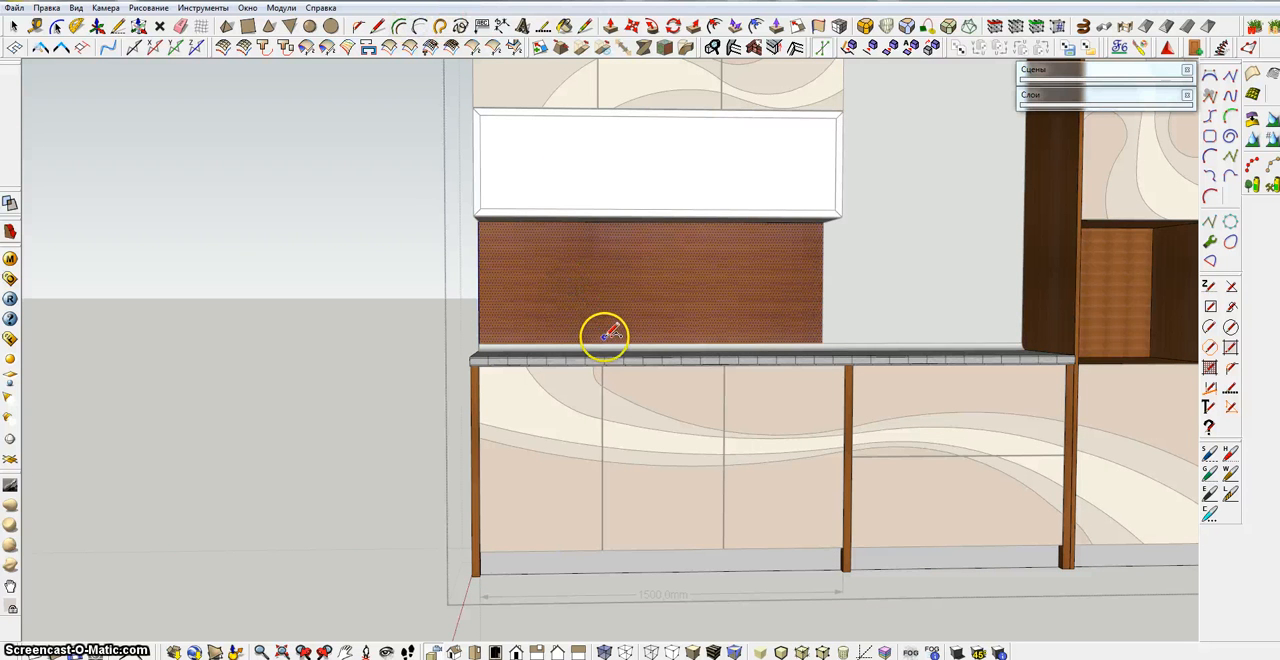
pyautogui.click(600, 287)
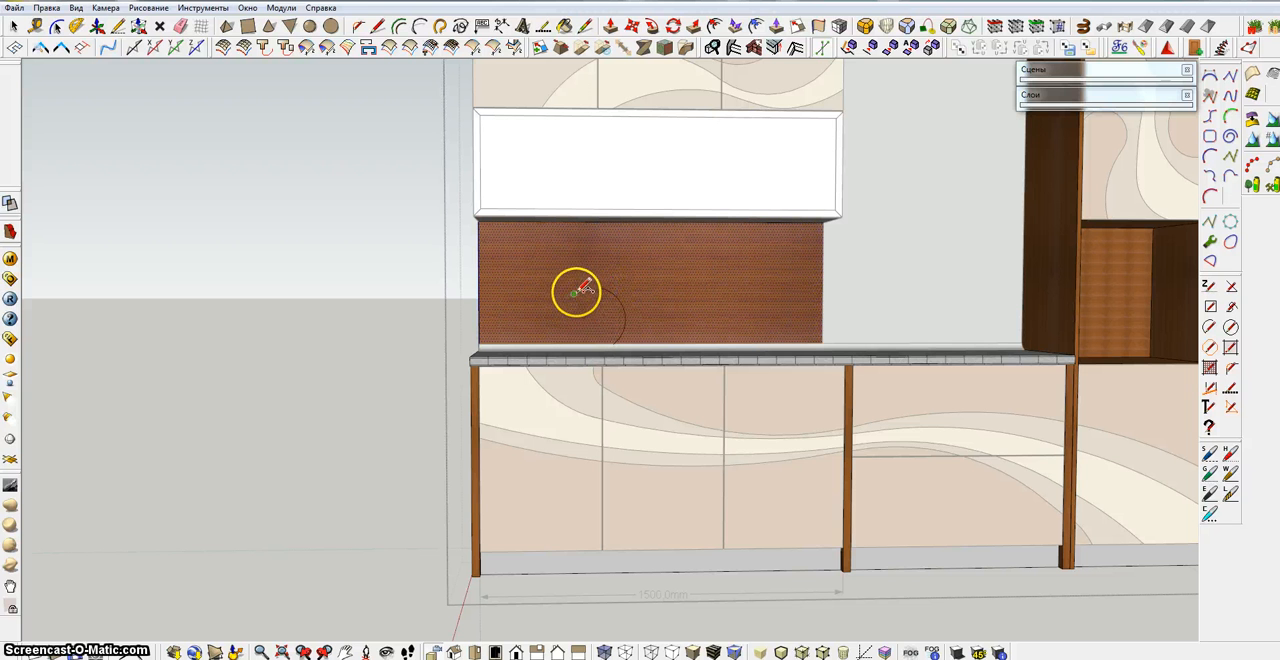
pyautogui.click(587, 228)
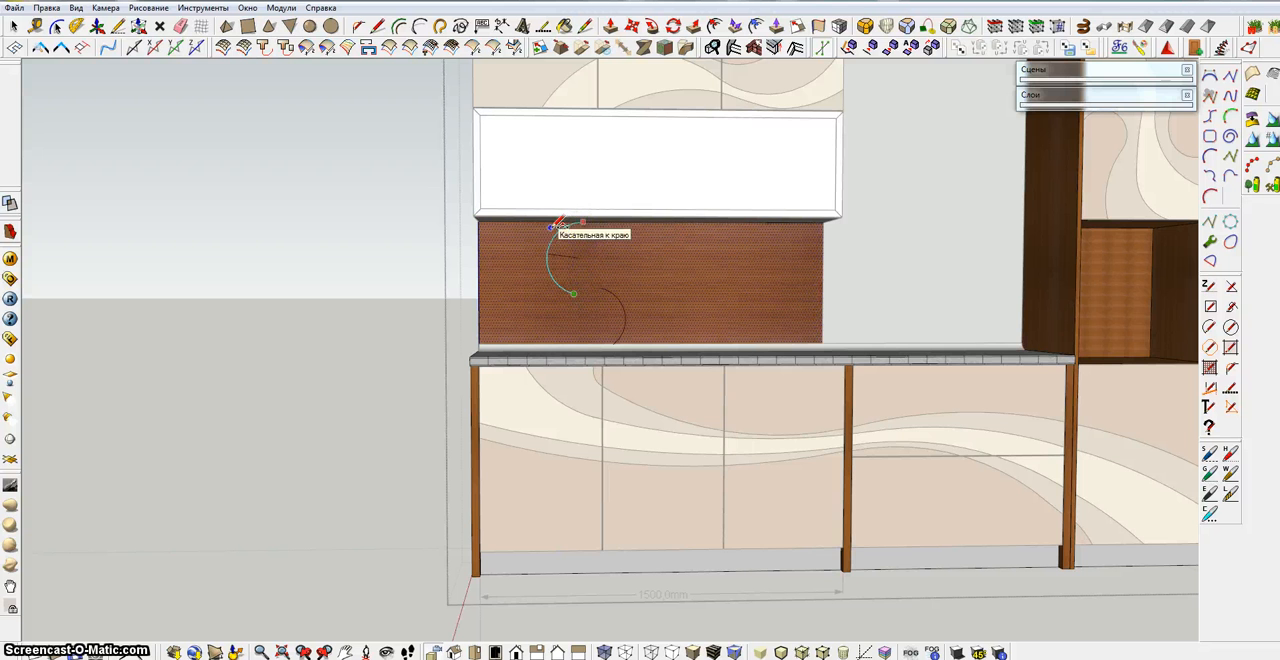
pyautogui.click(551, 226)
# Examine the backsplash panel straight on in the right standard view (Вправо)
pyautogui.scroll(3, 580, 287)
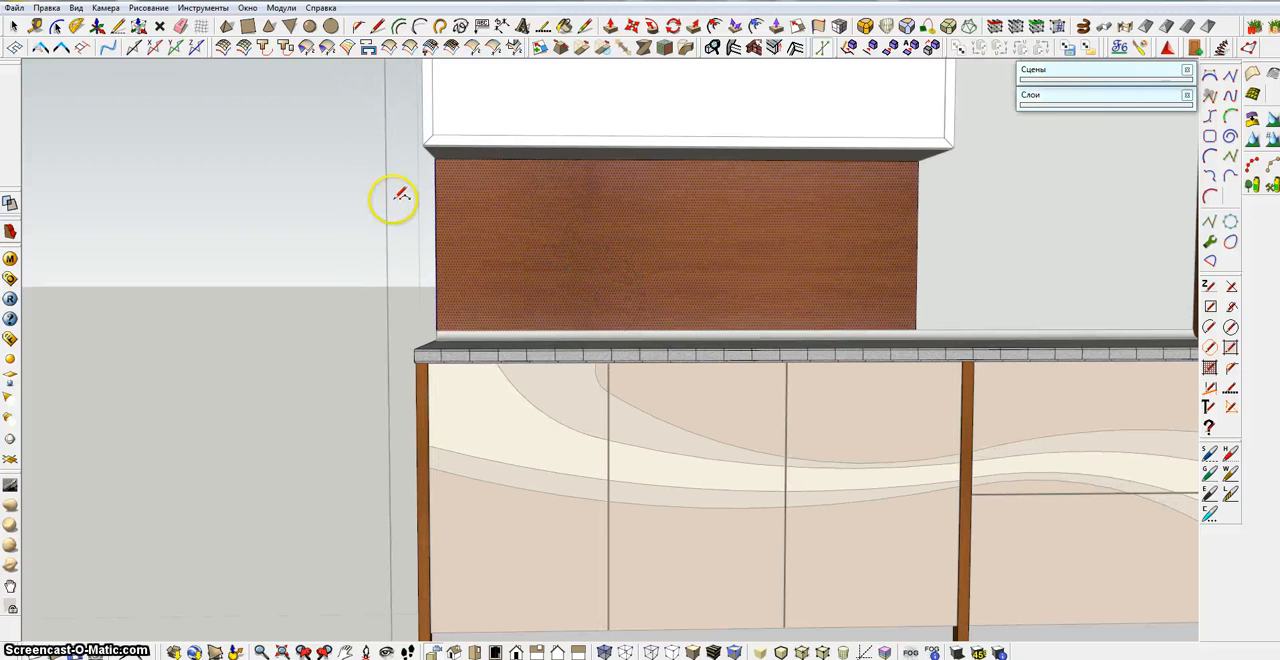
pyautogui.keyDown('shift'); pyautogui.moveTo(617, 203); pyautogui.dragTo(627, 268, button='middle'); pyautogui.keyUp('shift')
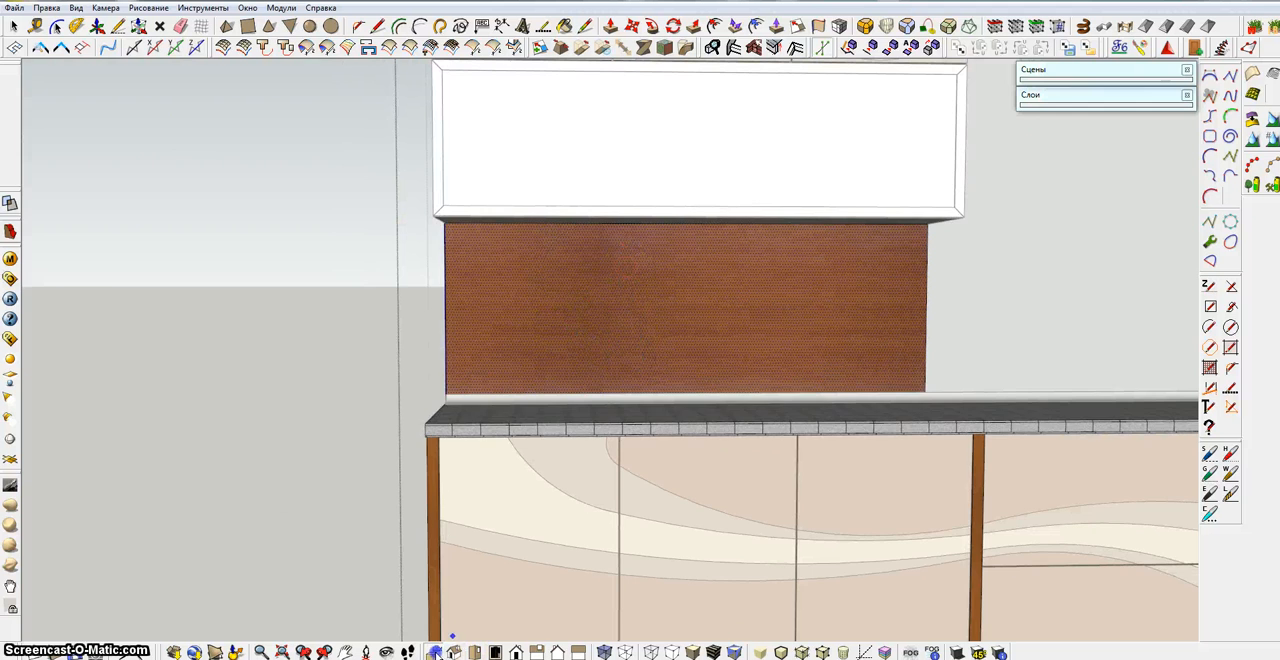
pyautogui.click(436, 654)
pyautogui.scroll(-2, 618, 374)
pyautogui.keyDown('shift'); pyautogui.moveTo(614, 376); pyautogui.dragTo(565, 403, button='middle'); pyautogui.keyUp('shift')
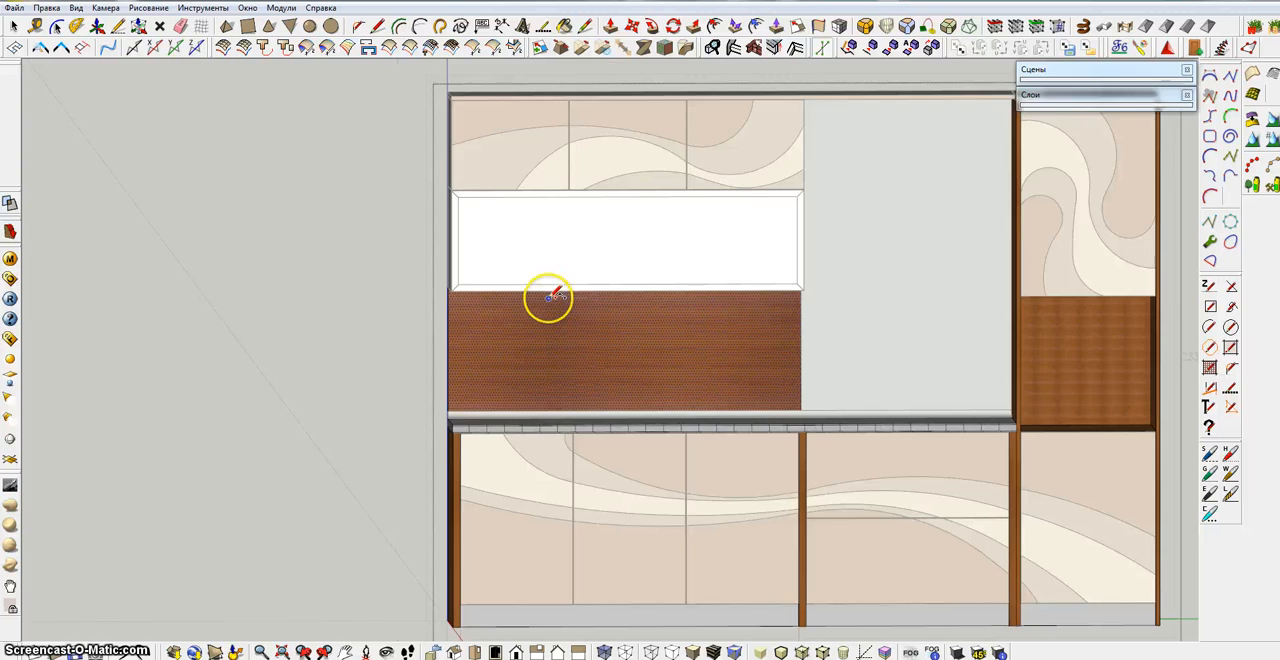
pyautogui.scroll(1, 551, 295)
pyautogui.scroll(1, 548, 297)
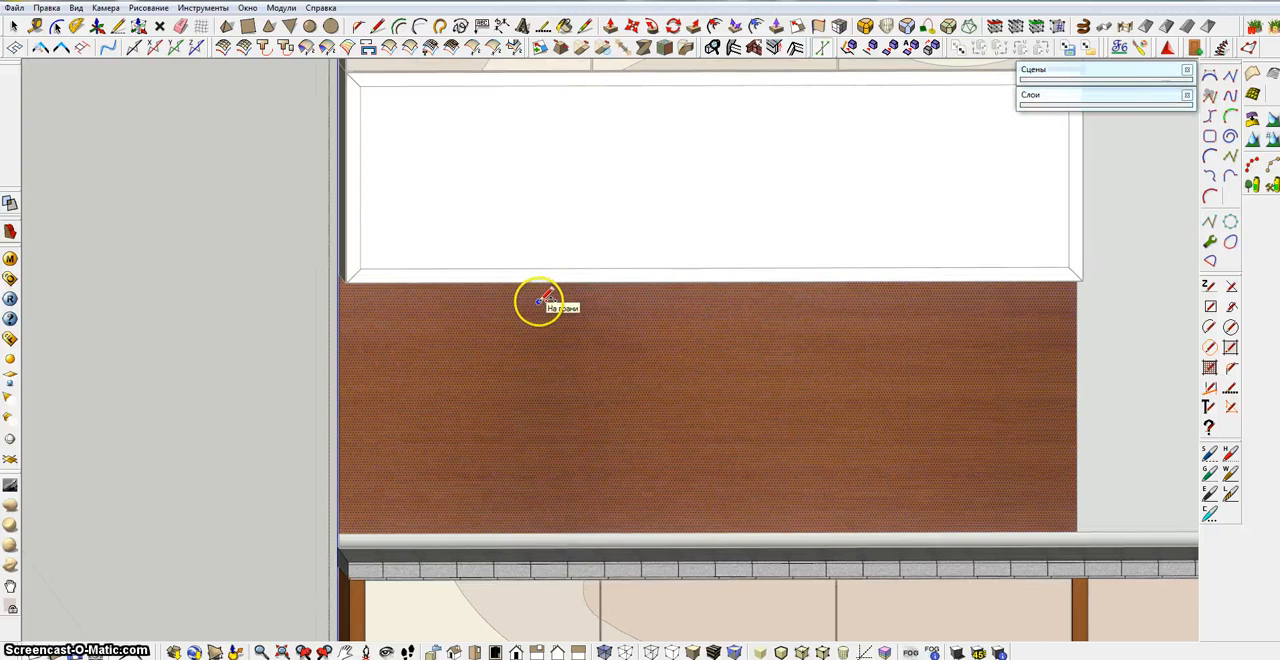
pyautogui.moveTo(540, 301)
pyautogui.mouseDown(button='middle')
pyautogui.moveTo(546, 289)
pyautogui.moveTo(526, 285)
pyautogui.mouseUp(button='middle')
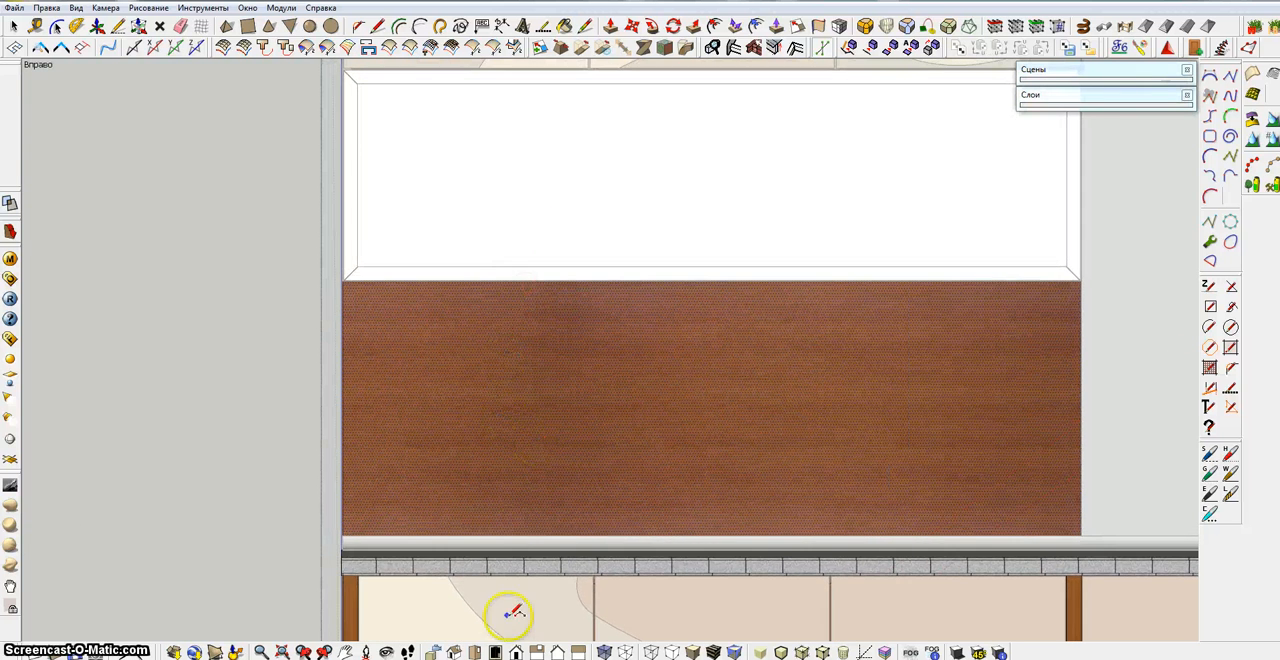
pyautogui.click(537, 652)
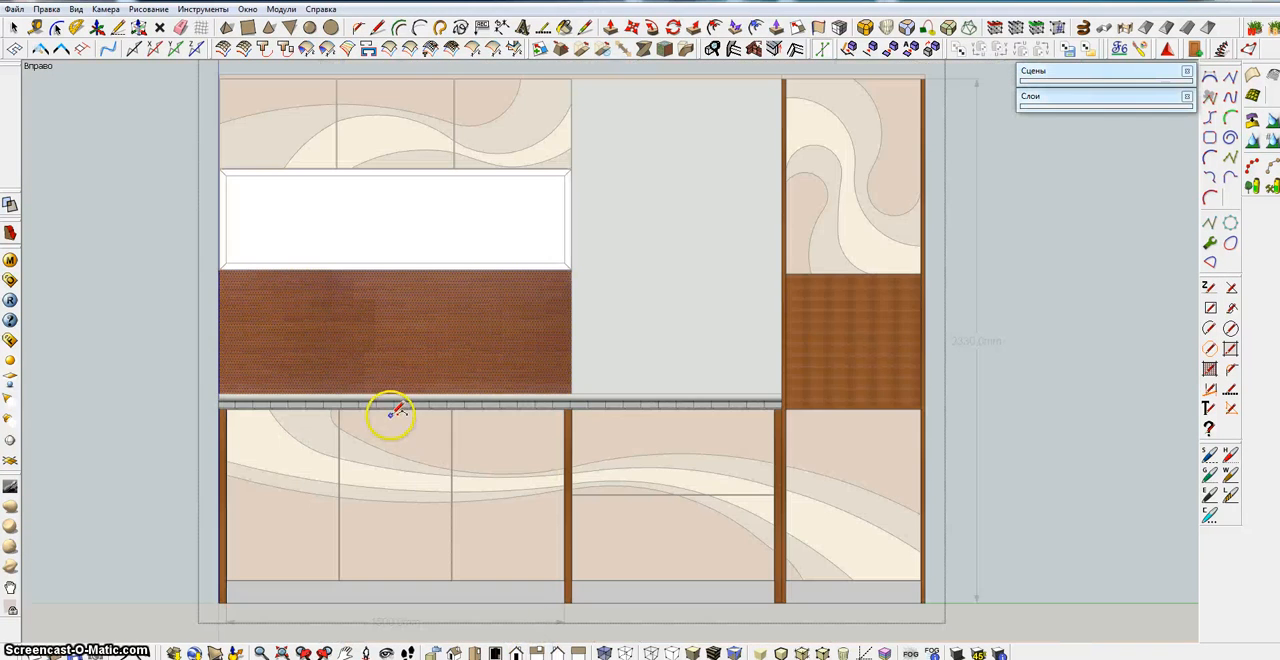
pyautogui.keyDown('shift'); pyautogui.moveTo(396, 410); pyautogui.dragTo(766, 434, button='middle'); pyautogui.keyUp('shift')
pyautogui.scroll(4, 608, 289)
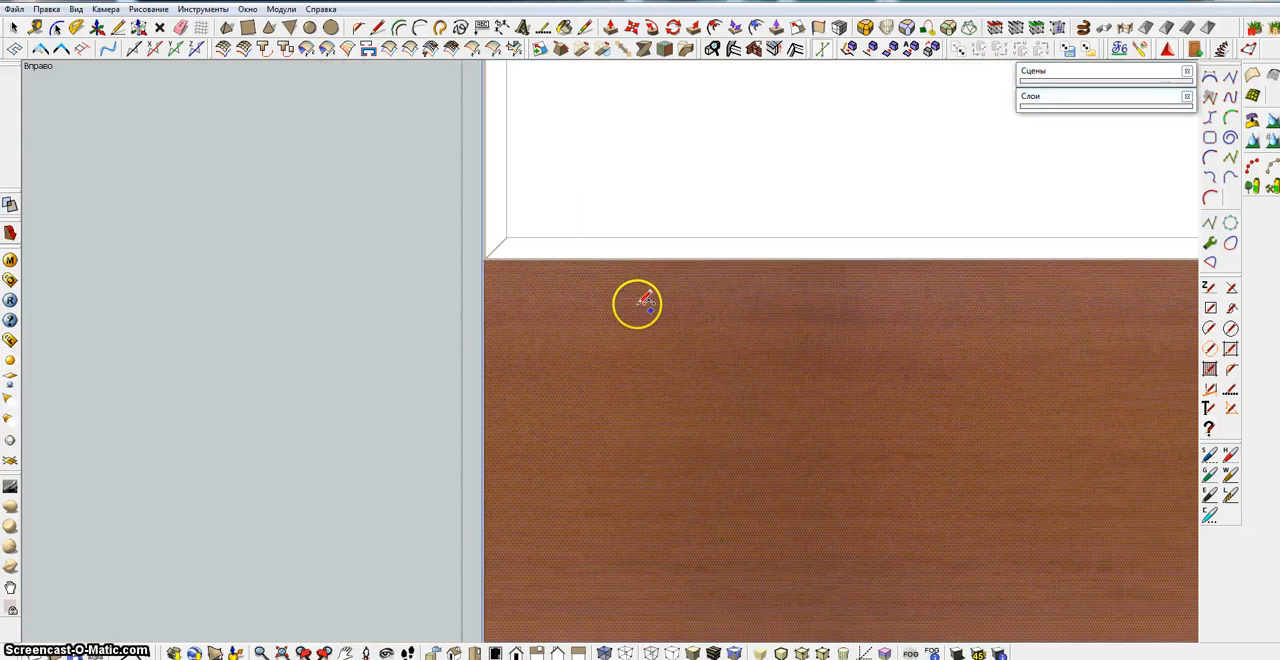
pyautogui.scroll(-3, 660, 340)
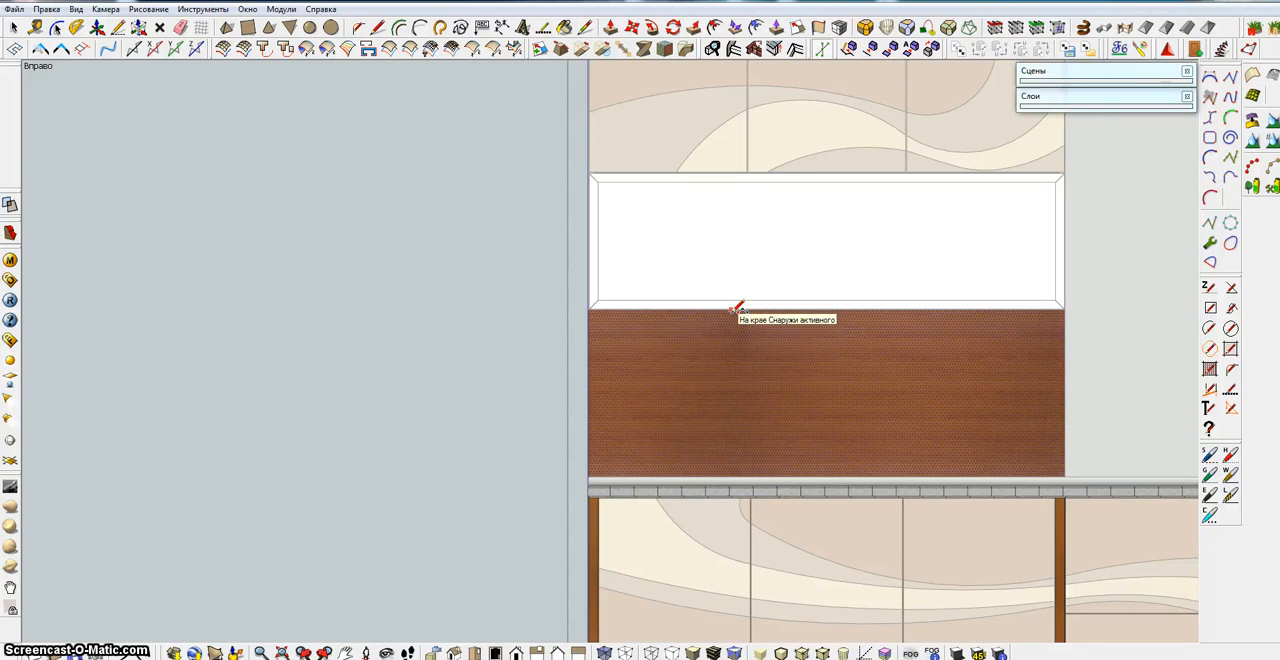
pyautogui.moveTo(731, 312)
pyautogui.mouseDown()
pyautogui.moveTo(677, 380)
pyautogui.moveTo(720, 400)
pyautogui.moveTo(697, 397)
pyautogui.mouseUp()
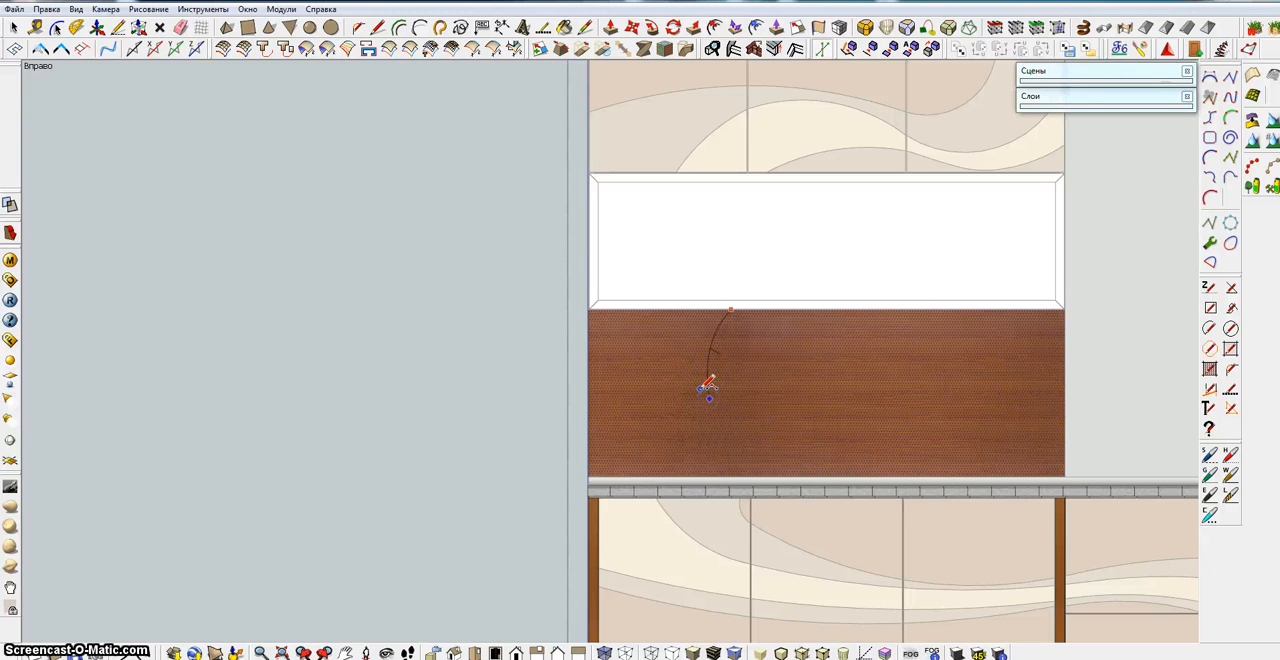
pyautogui.press('Escape')
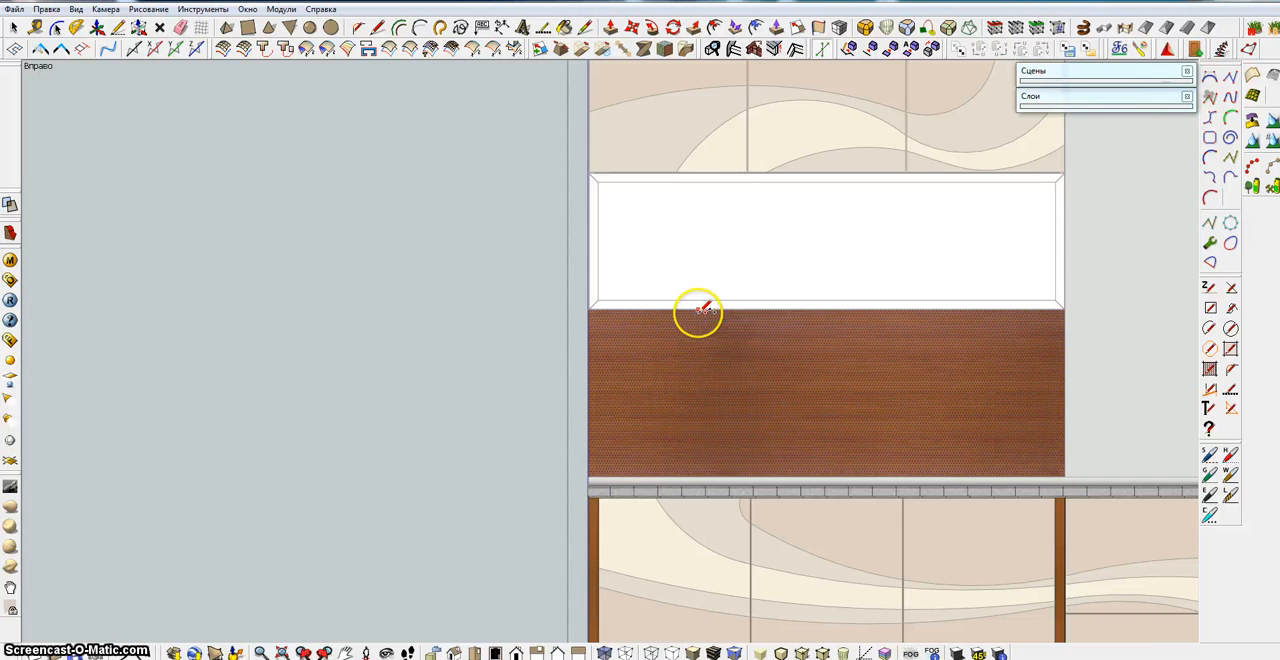
pyautogui.click(698, 310)
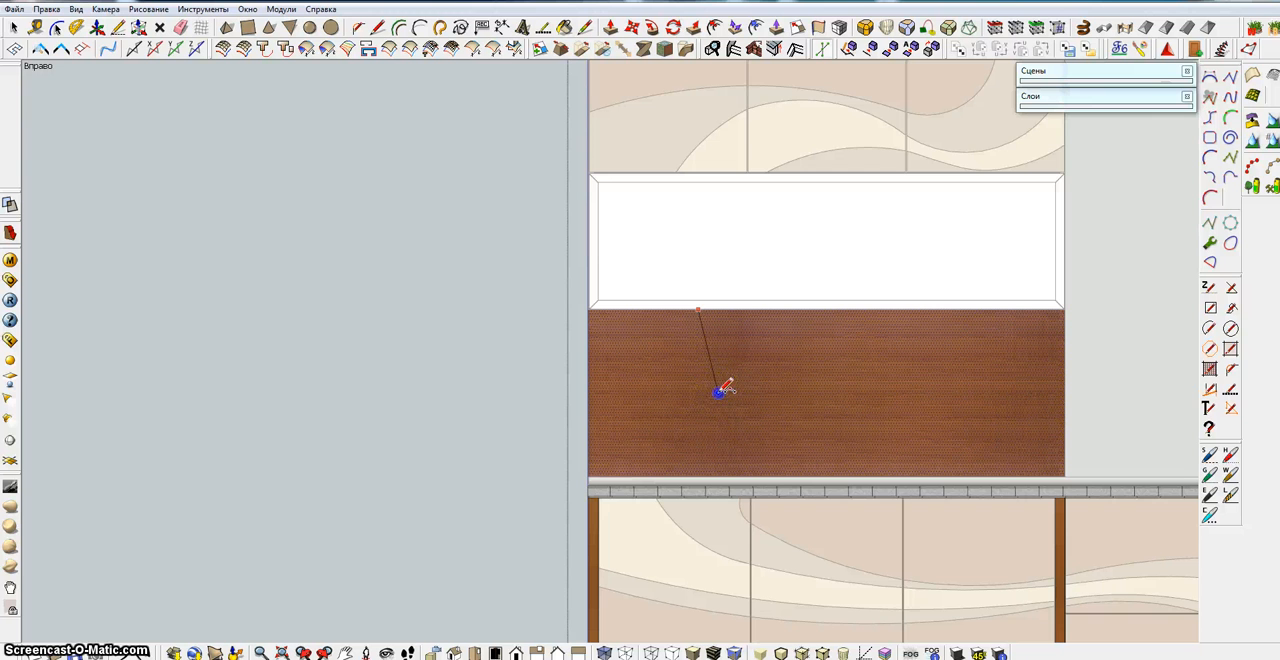
pyautogui.moveTo(707, 378); pyautogui.dragTo(680, 379)
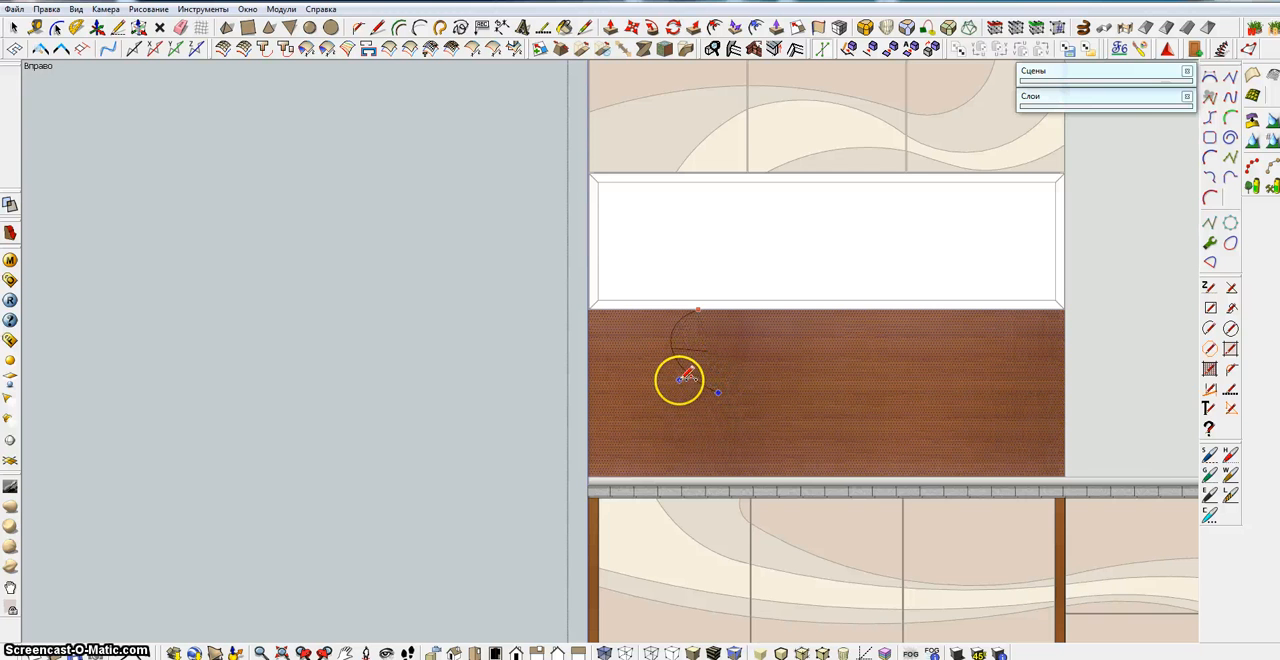
pyautogui.press('Escape')
# In the right standard view, place a vertical guide line across the backsplash about 579 mm from its left edge
pyautogui.scroll(1, 690, 374)
pyautogui.moveTo(695, 369); pyautogui.dragTo(748, 348, button='middle')
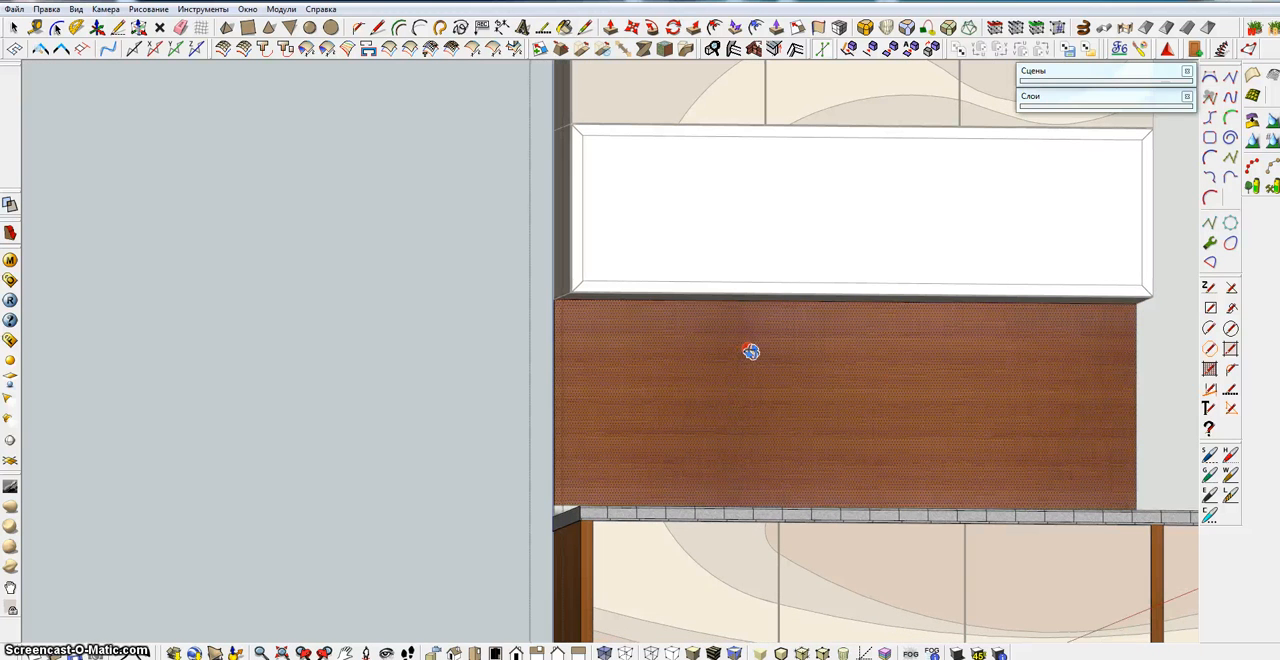
pyautogui.moveTo(703, 302); pyautogui.dragTo(604, 331, button='middle')
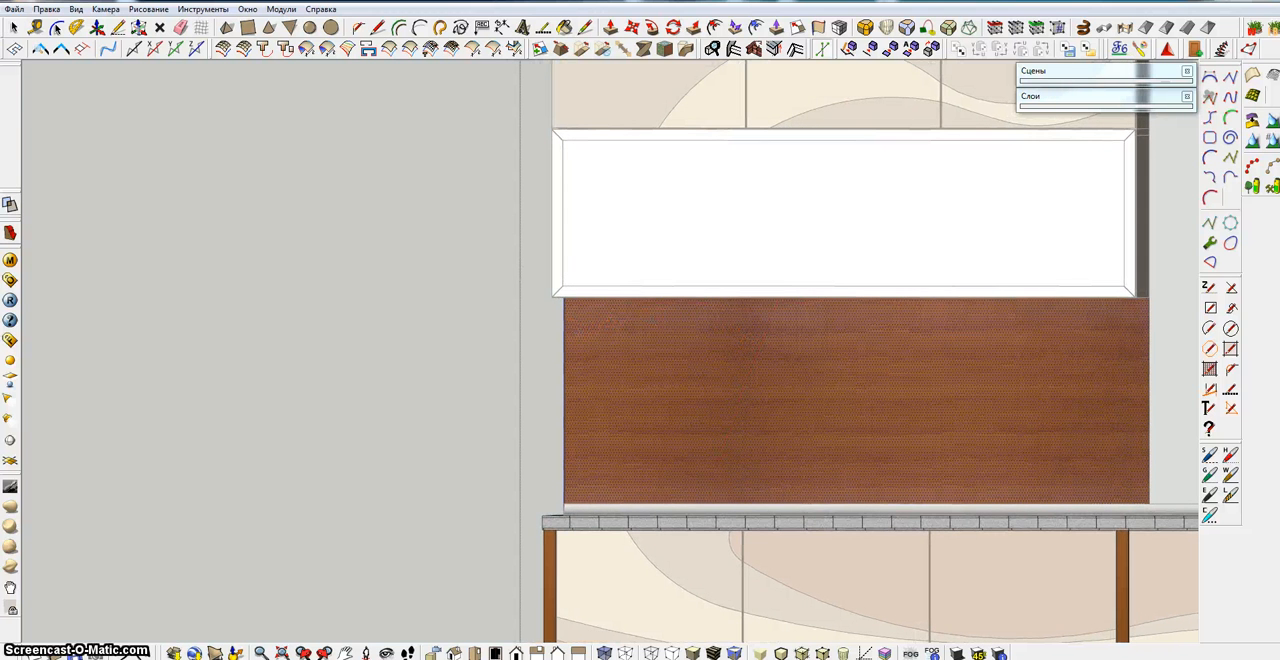
pyautogui.click(536, 652)
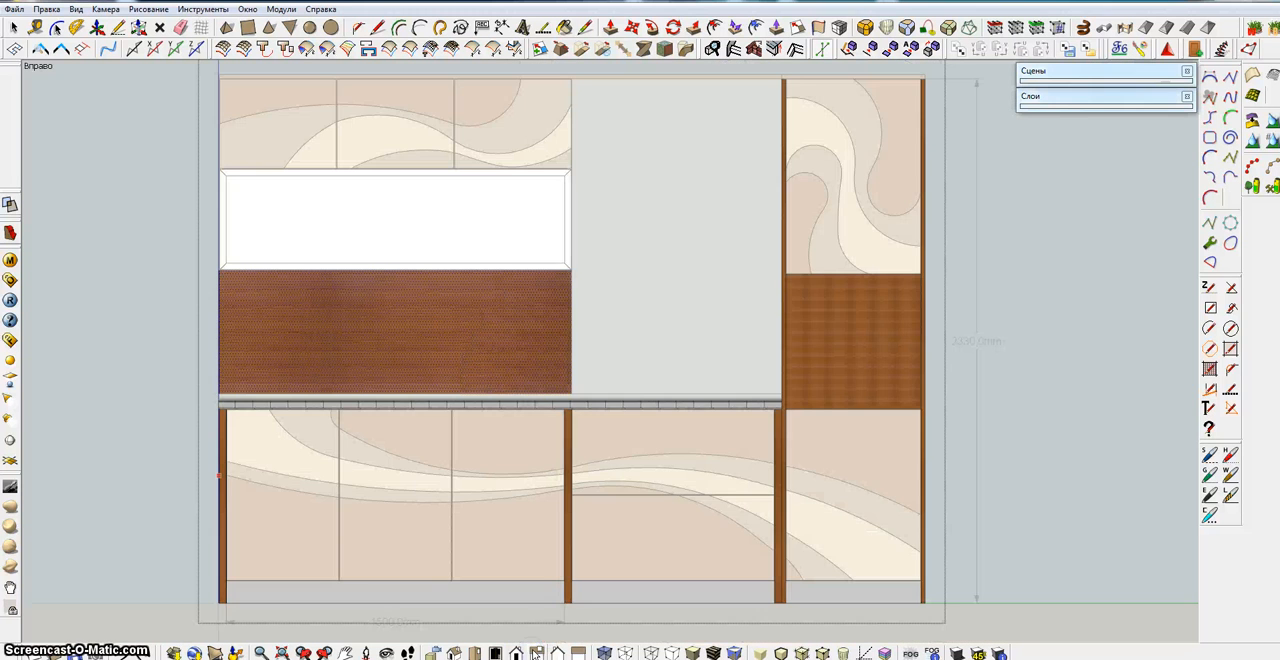
pyautogui.keyDown('shift'); pyautogui.moveTo(519, 460); pyautogui.dragTo(780, 469, button='middle'); pyautogui.keyUp('shift')
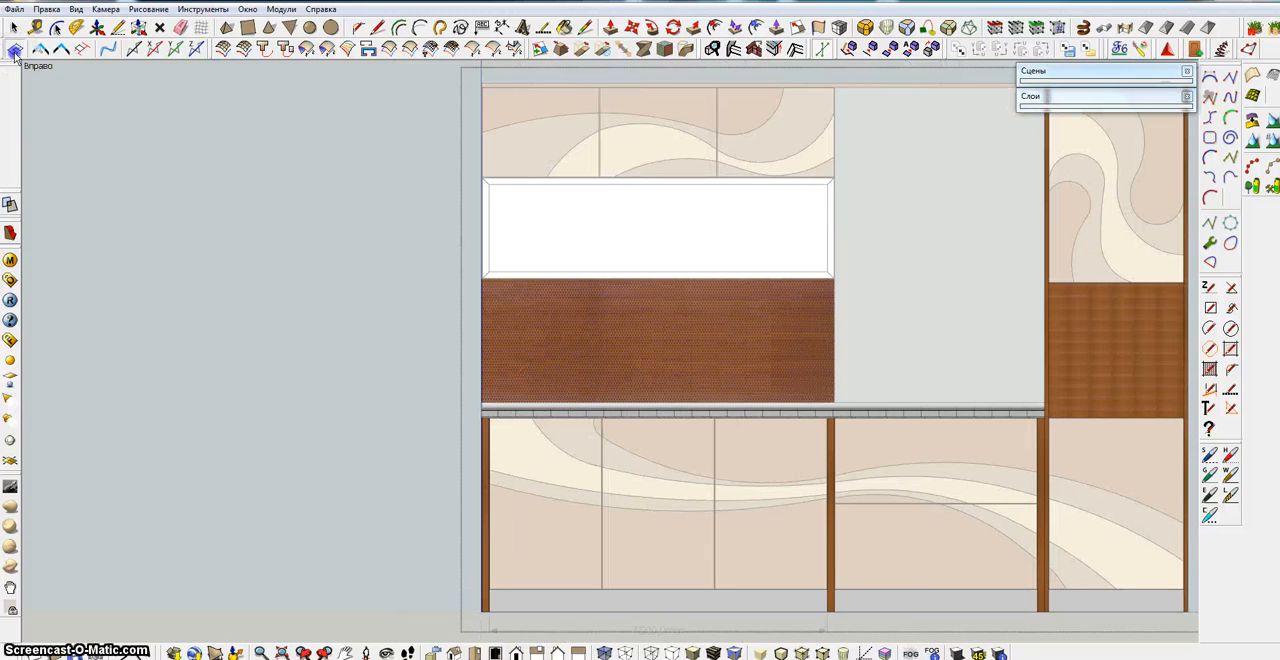
pyautogui.click(482, 328)
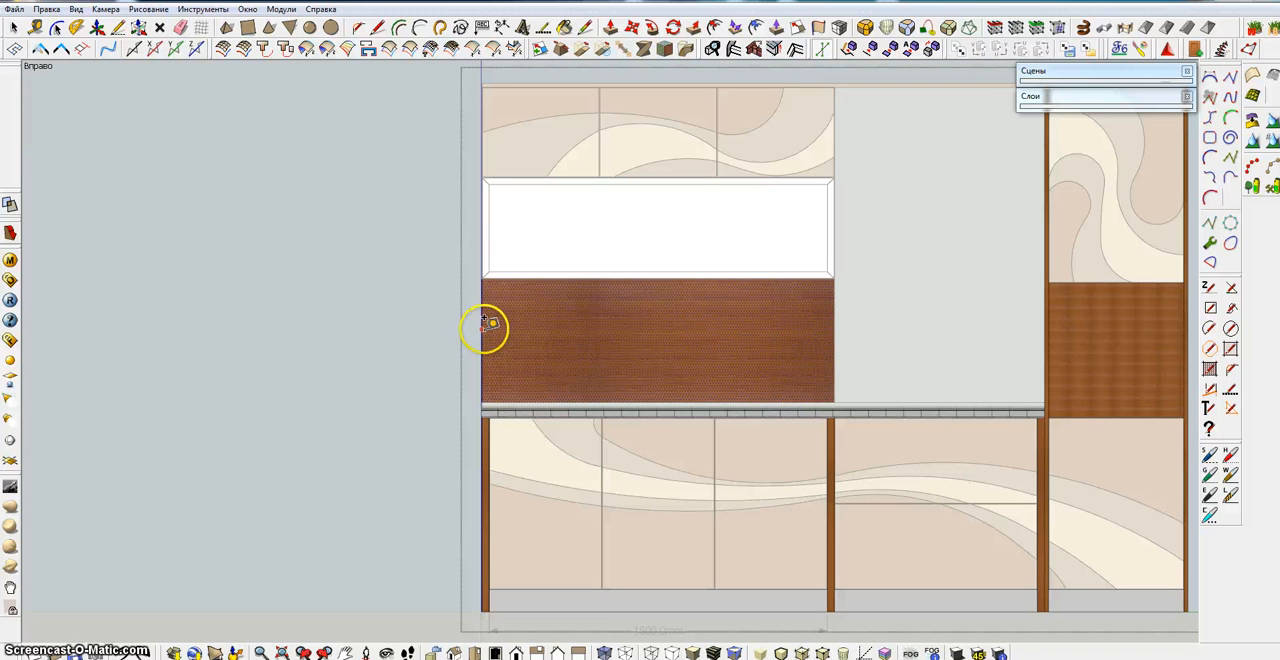
pyautogui.click(612, 300)
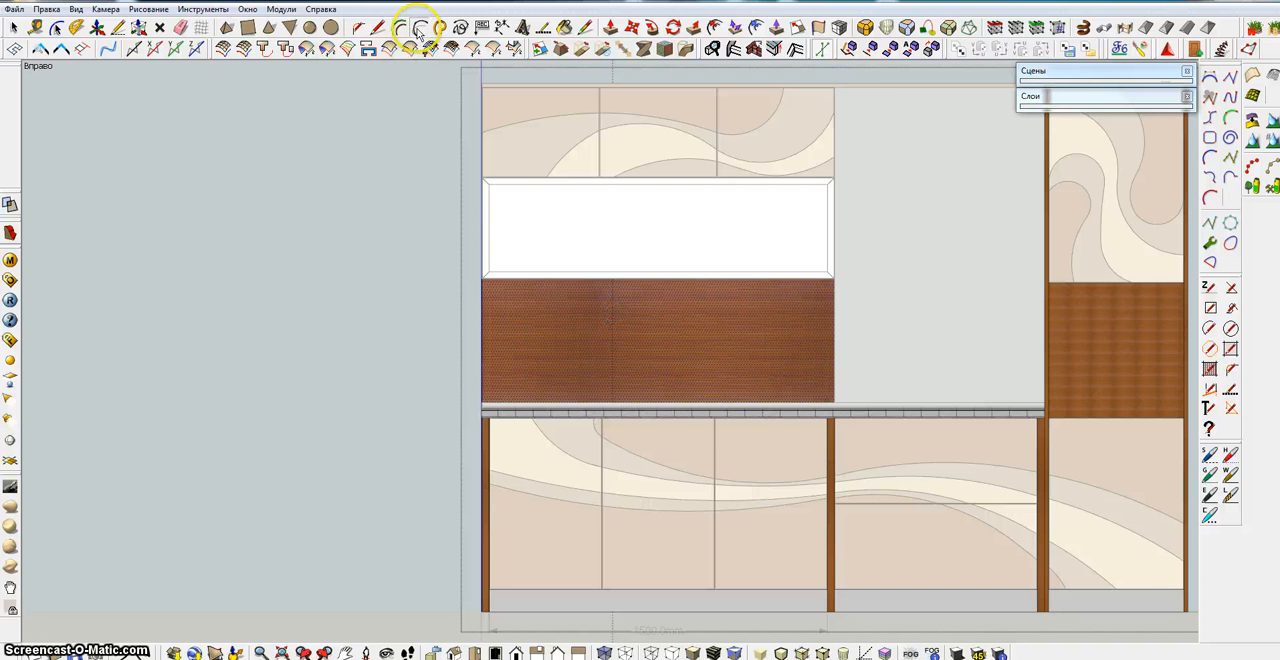
pyautogui.scroll(5, 617, 334)
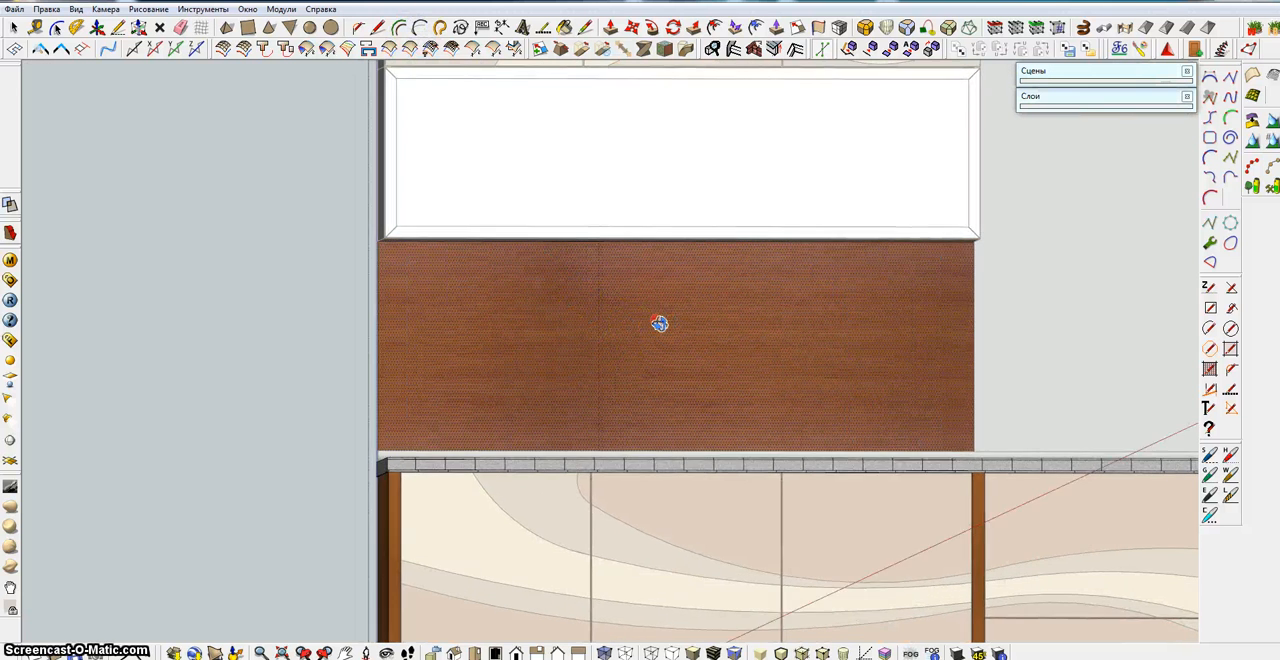
pyautogui.moveTo(659, 323); pyautogui.dragTo(565, 379, button='middle')
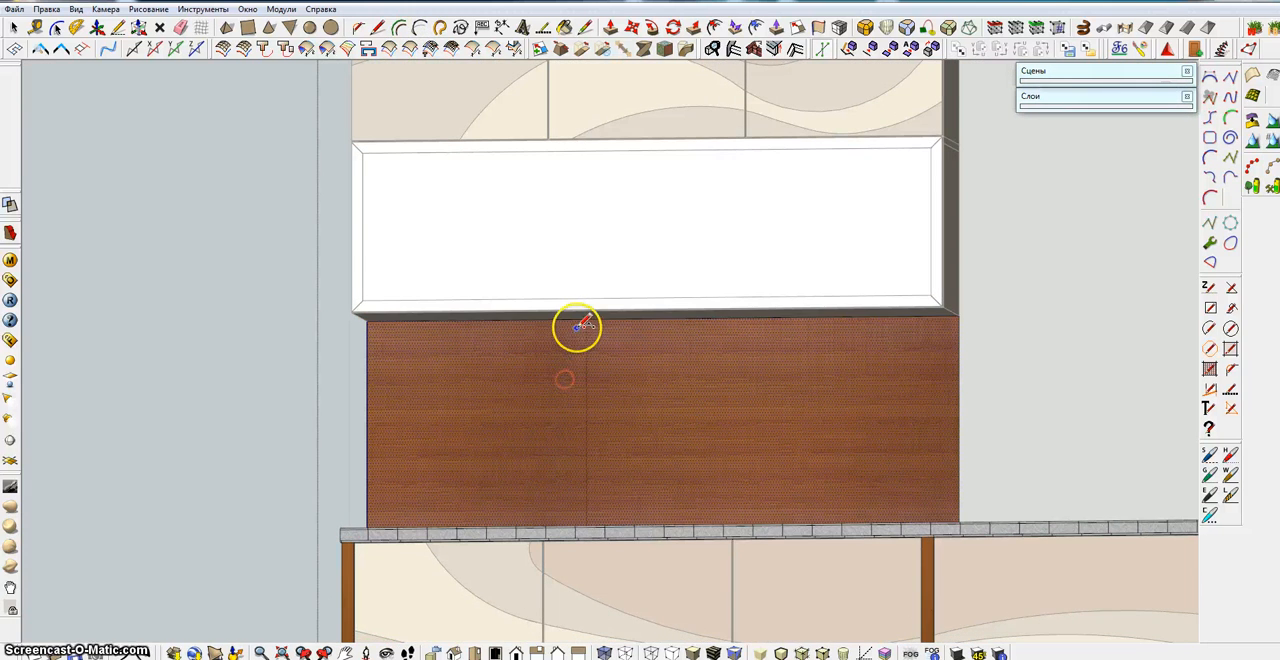
pyautogui.moveTo(586, 321); pyautogui.dragTo(625, 366, button='middle')
pyautogui.moveTo(579, 314); pyautogui.dragTo(595, 400)
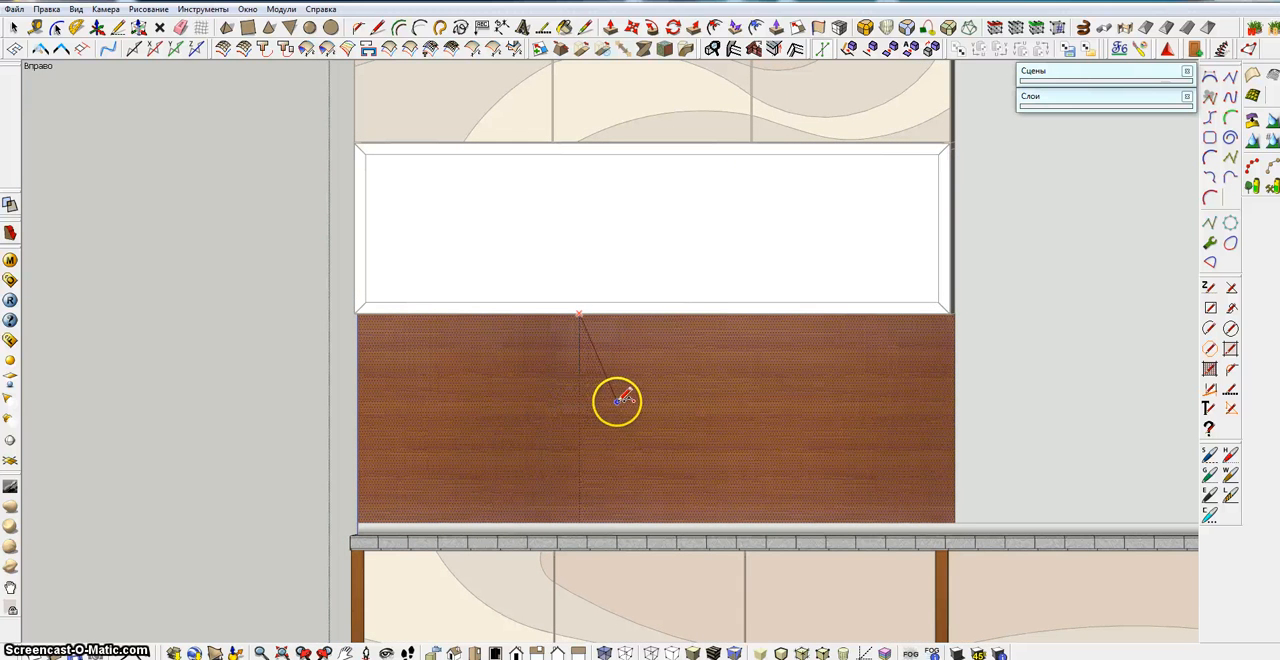
pyautogui.click(619, 401)
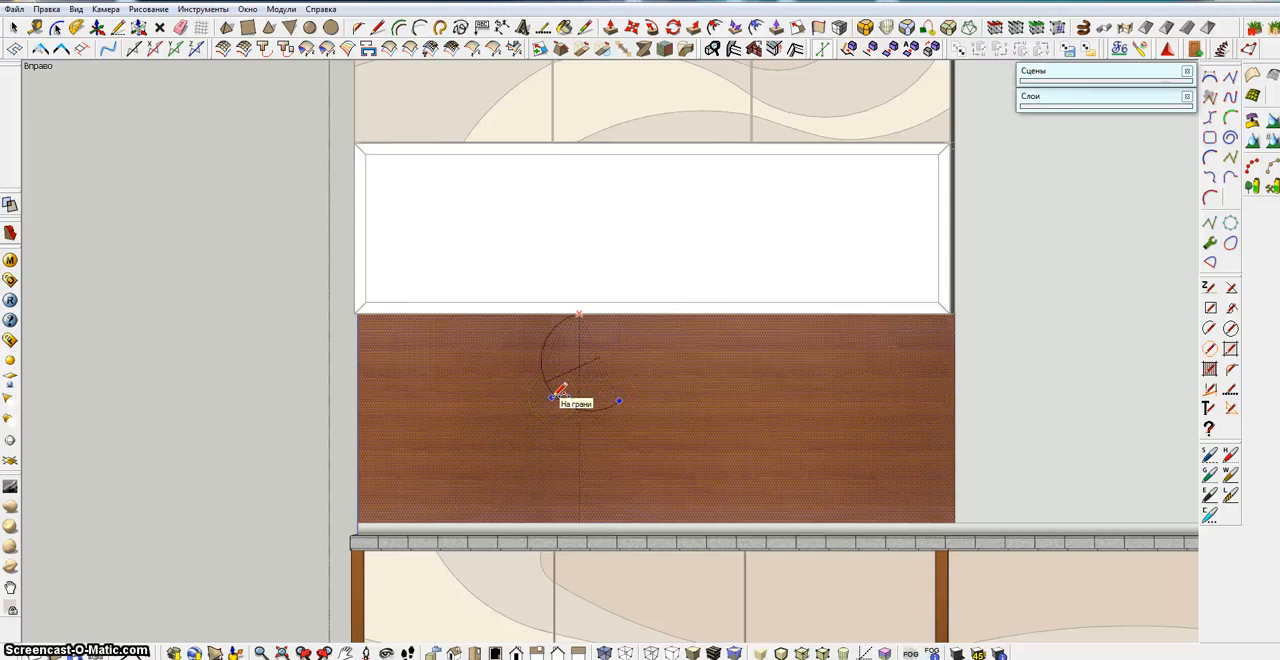
# Draw a downward-bowed arc on the backsplash from its upper edge left of the guide line to just right of the guide
pyautogui.moveTo(561, 390)
pyautogui.mouseDown(button='middle')
pyautogui.moveTo(543, 369)
pyautogui.moveTo(558, 347)
pyautogui.mouseUp(button='middle')
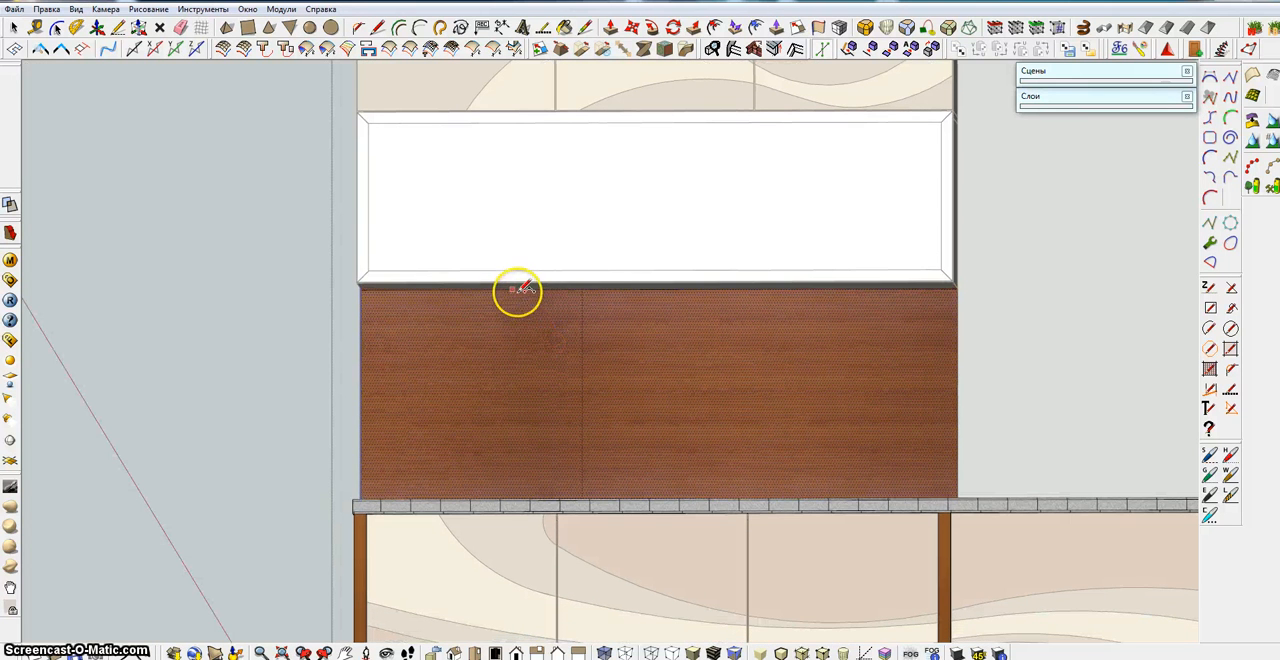
pyautogui.click(609, 367)
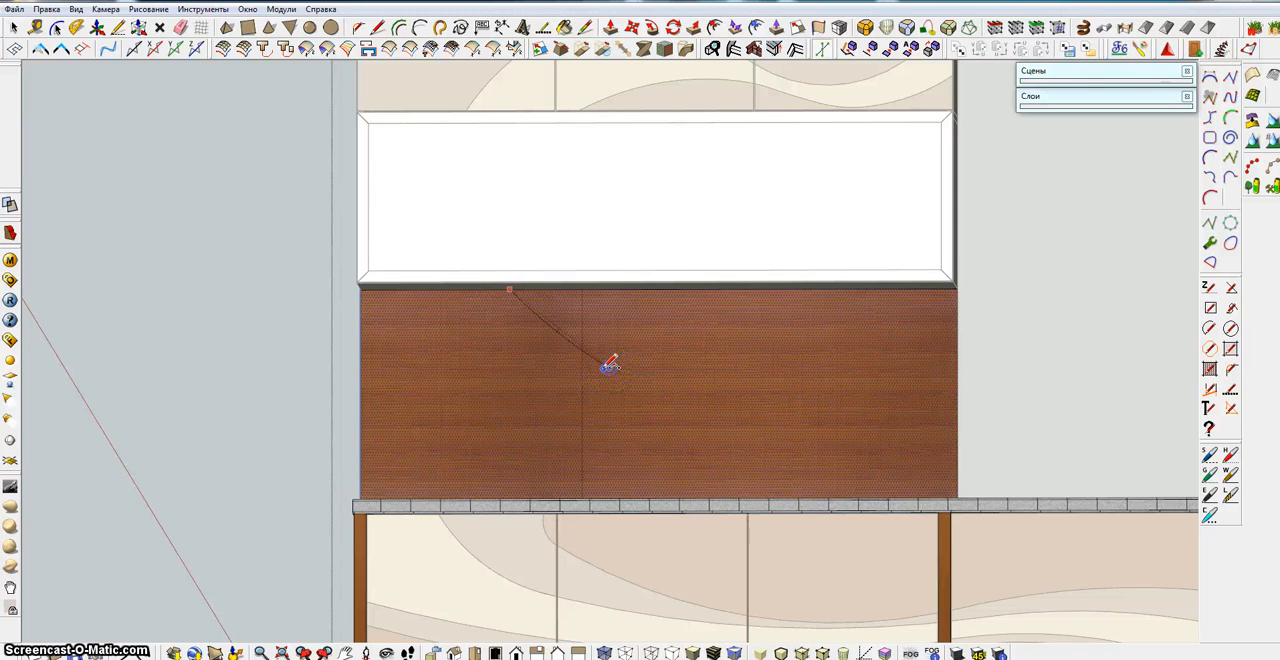
pyautogui.click(576, 376)
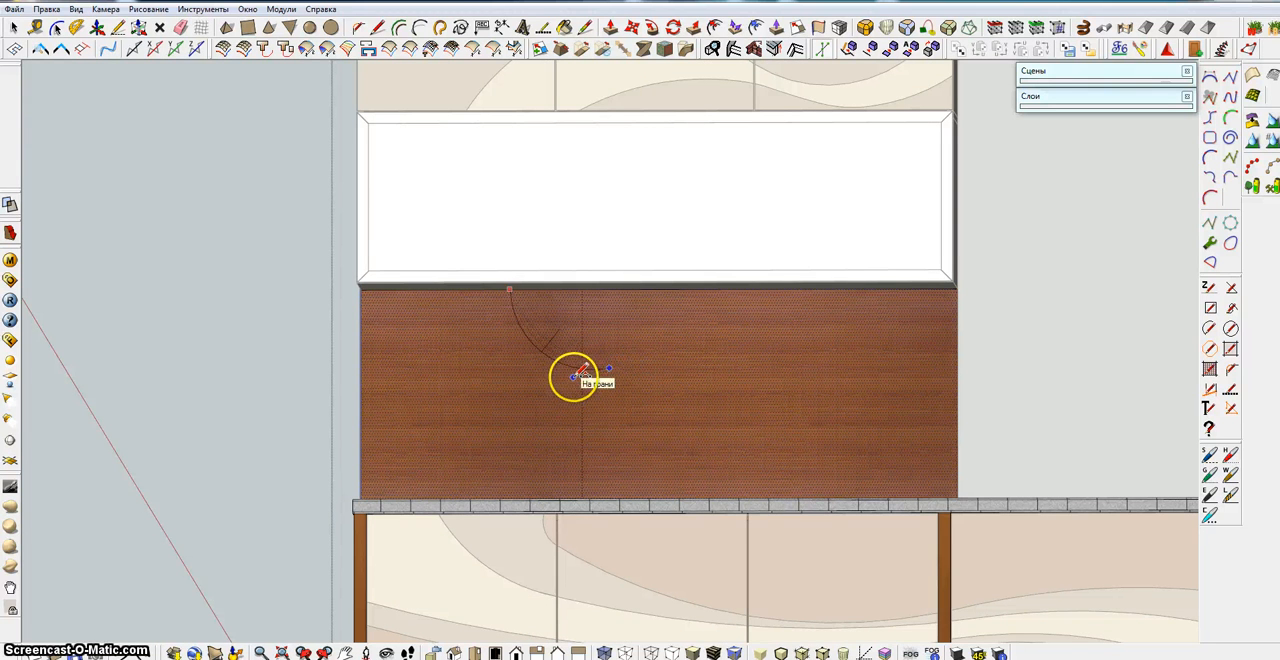
pyautogui.moveTo(608, 367); pyautogui.dragTo(603, 482)
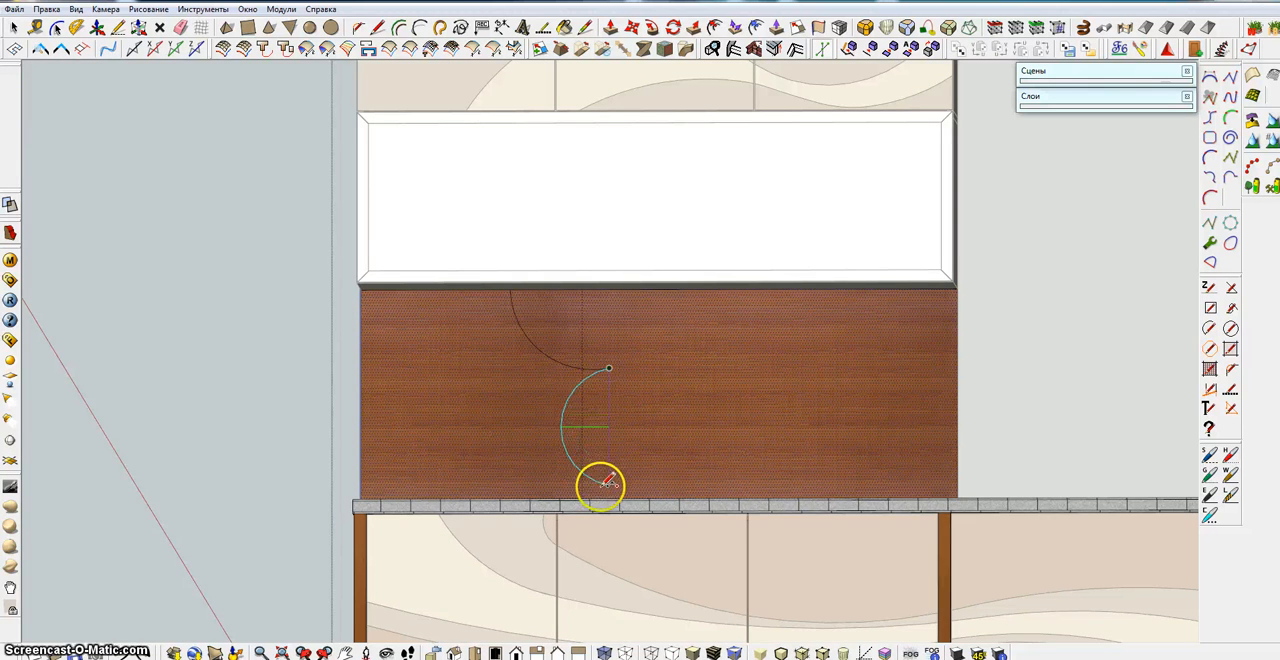
pyautogui.moveTo(600, 495); pyautogui.dragTo(615, 529, button='middle')
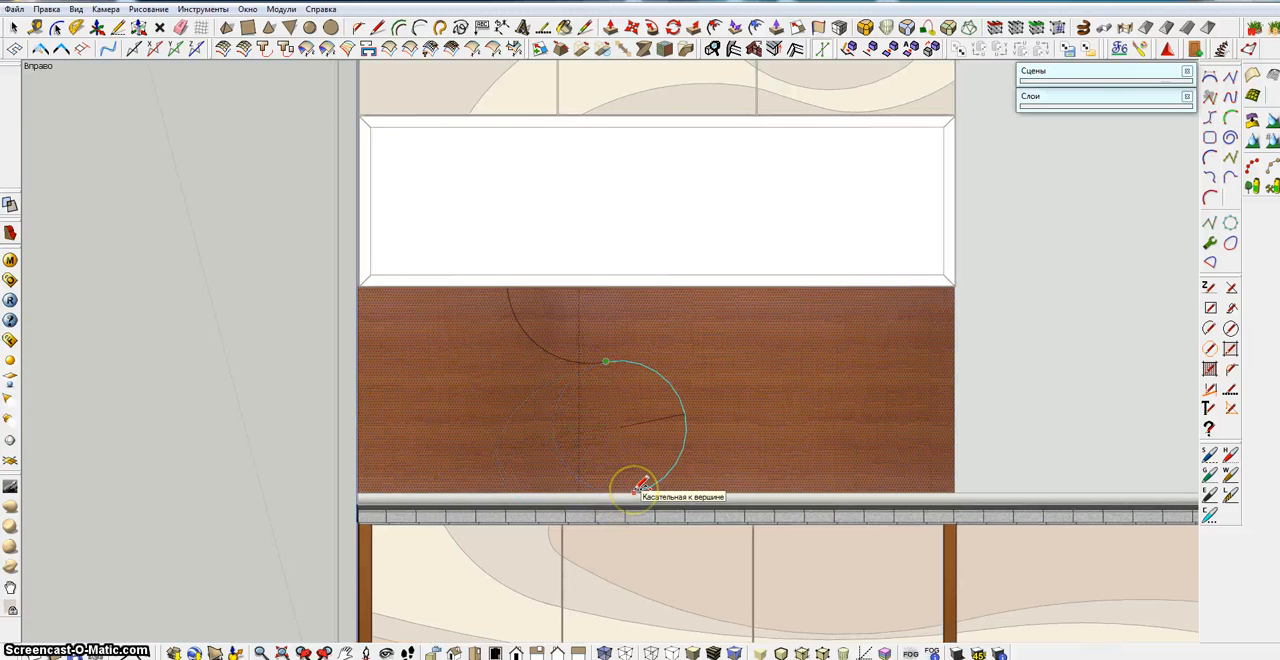
pyautogui.click(635, 489)
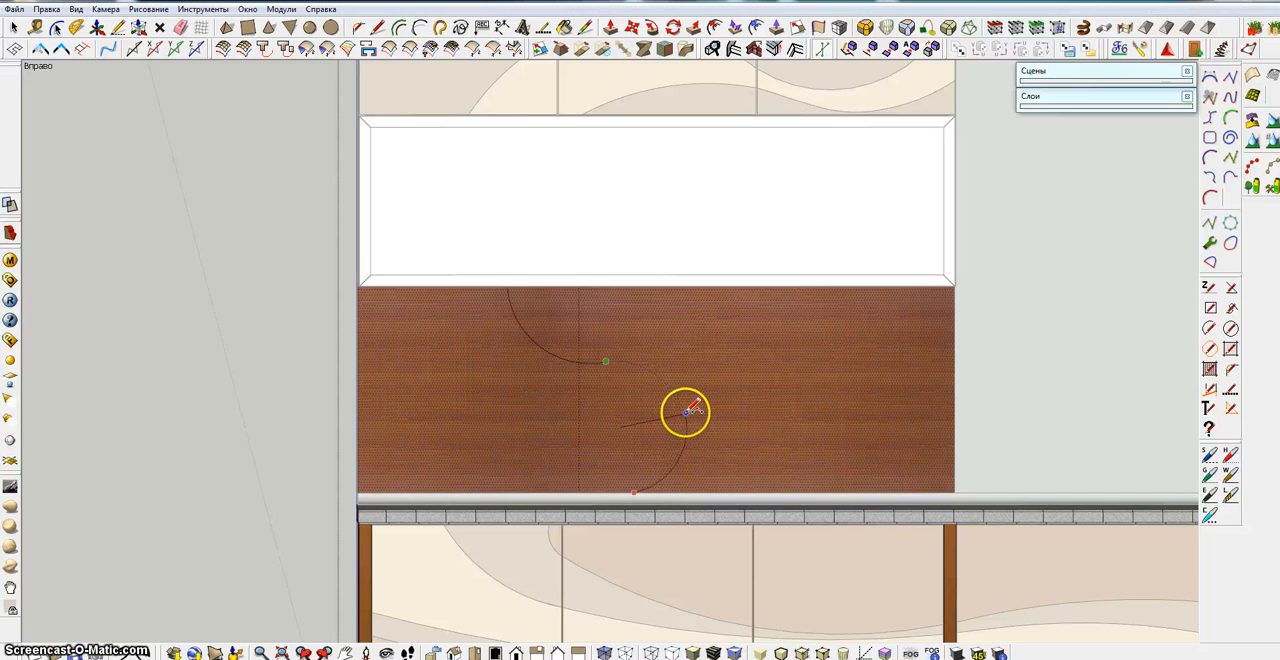
pyautogui.press('Escape')
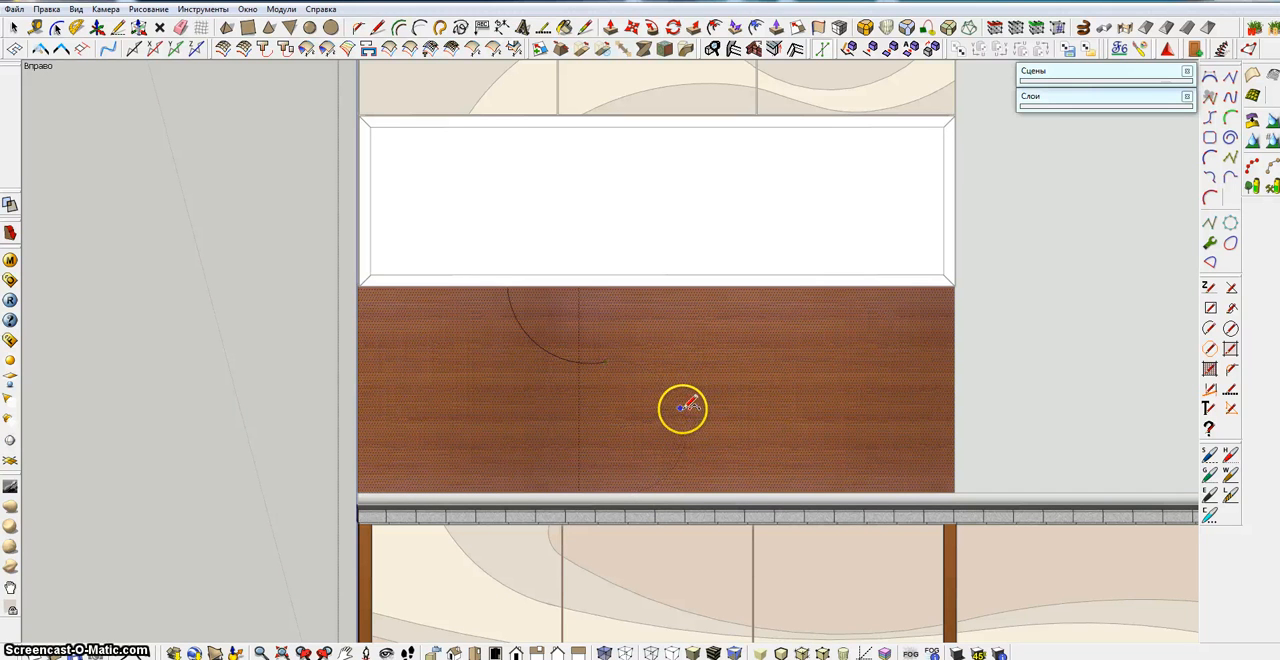
# Continue the curve from the first arc's end with a tangent arc bulging right, ending roughly three quarters down the backsplash
pyautogui.click(607, 361)
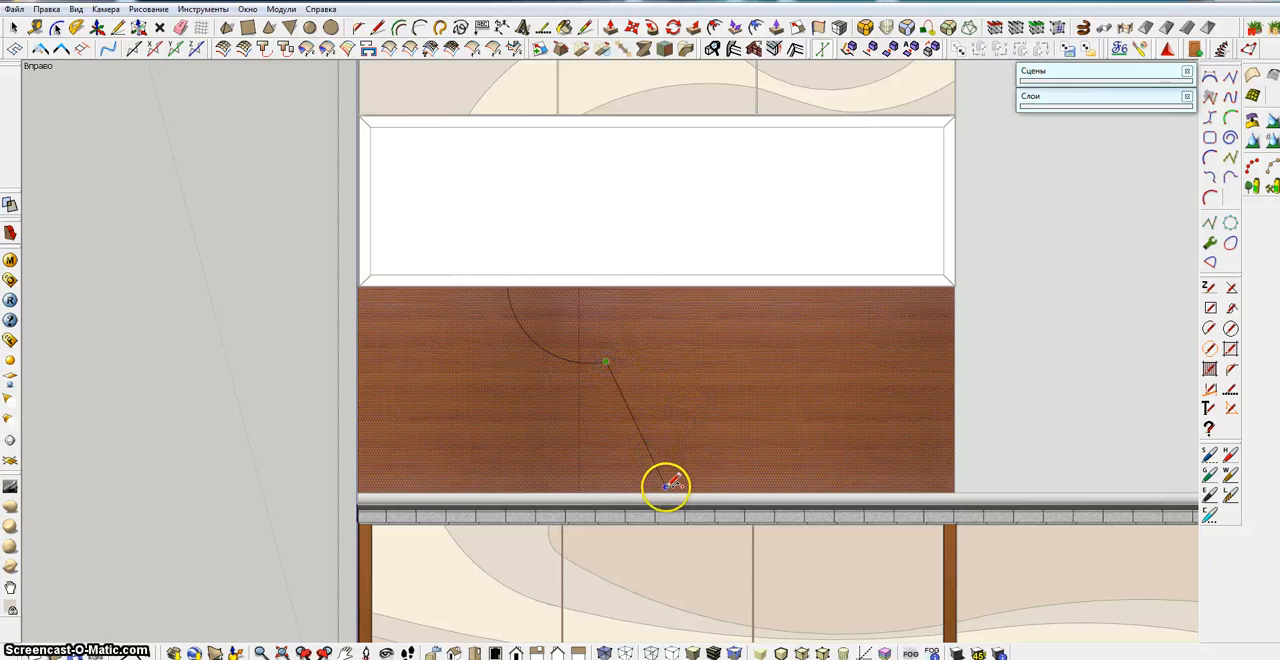
pyautogui.click(661, 470)
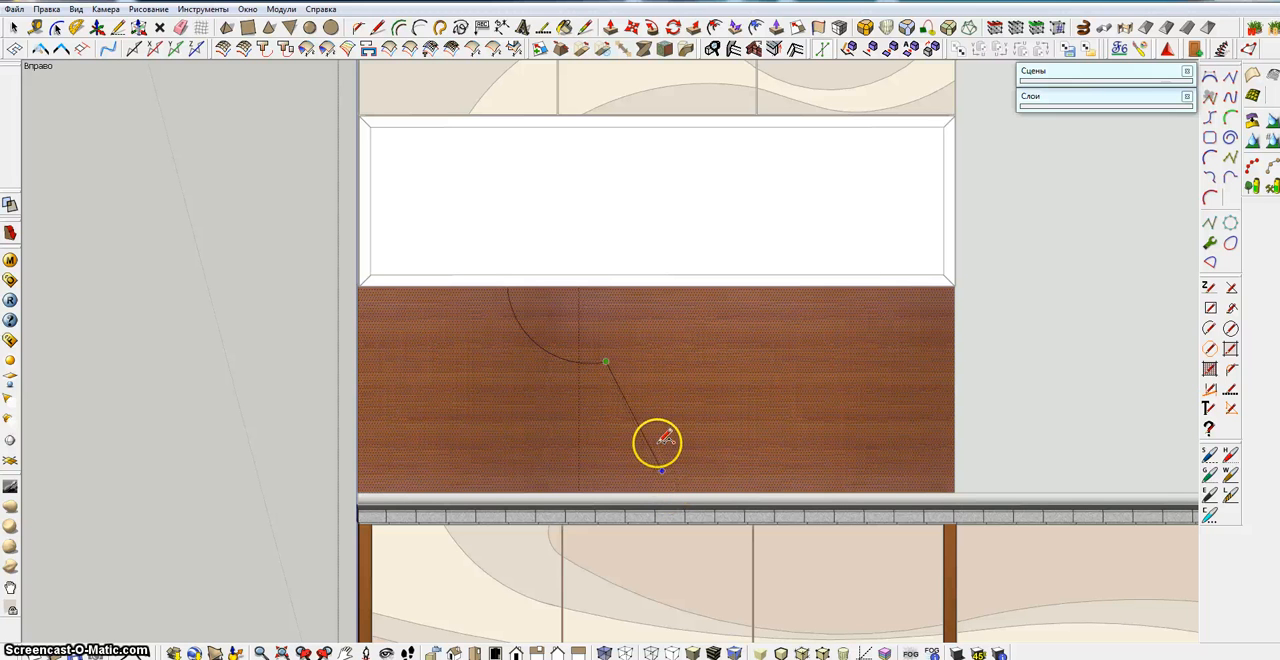
pyautogui.click(666, 432)
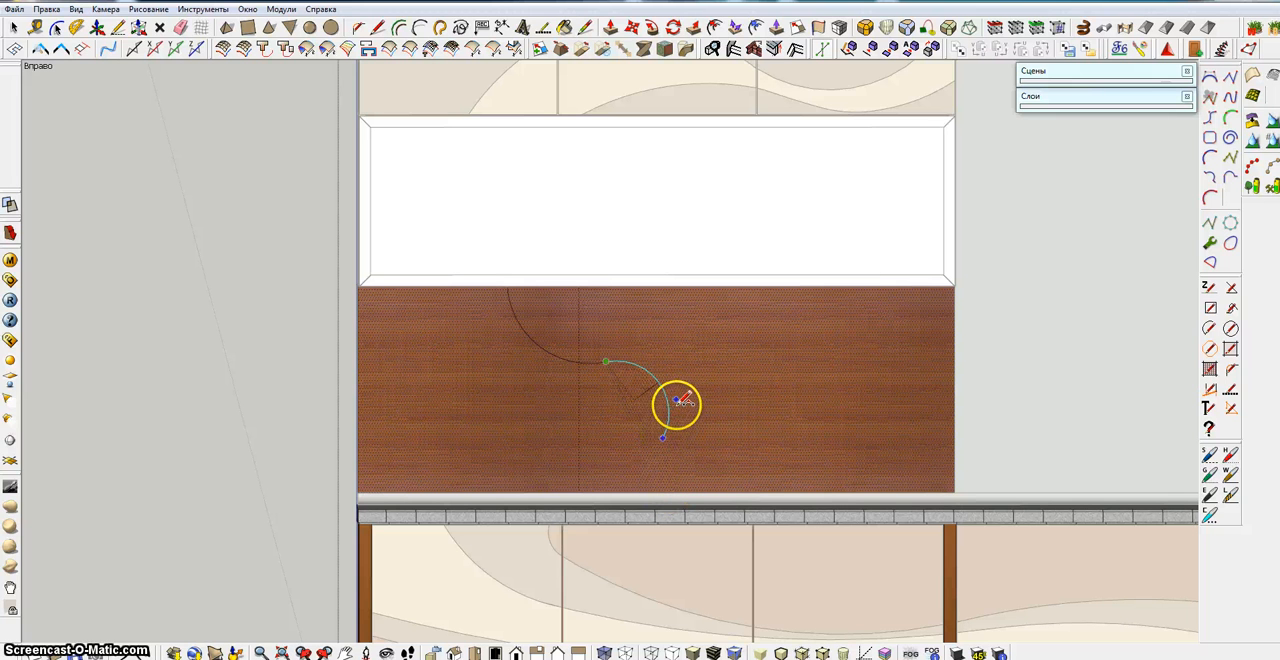
# Close the curve with a tangent arc sweeping back left to the backsplash's lower edge near the guide line
pyautogui.click(662, 437)
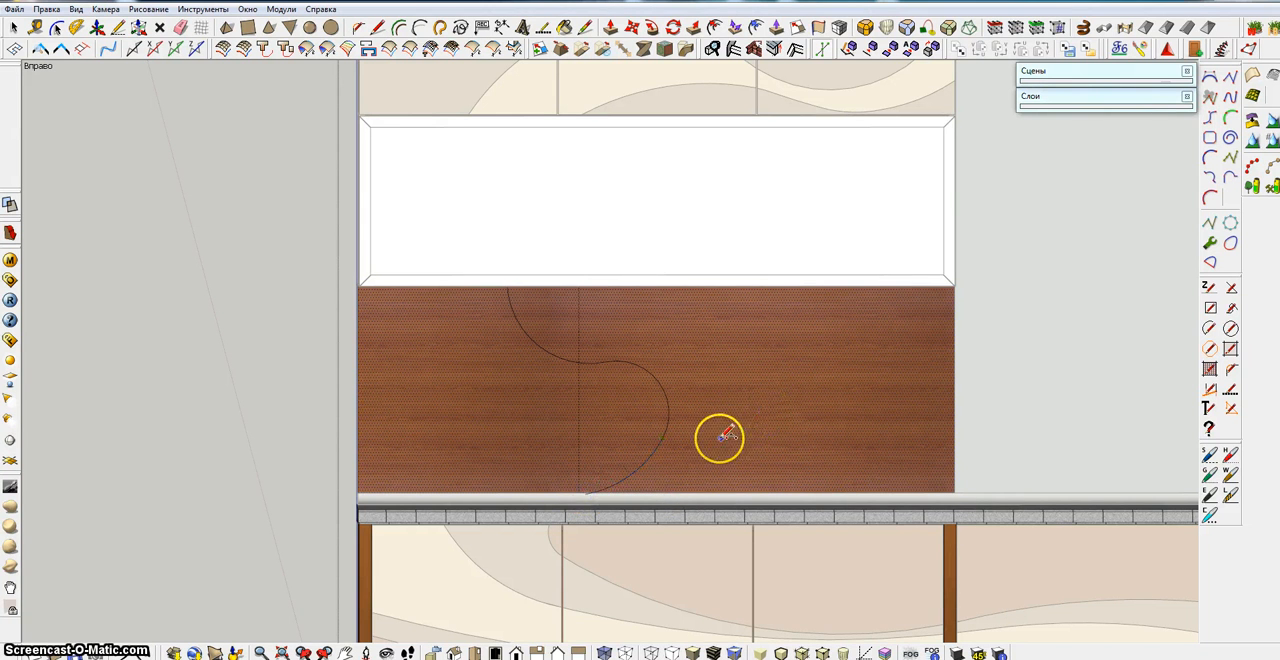
pyautogui.press('Escape')
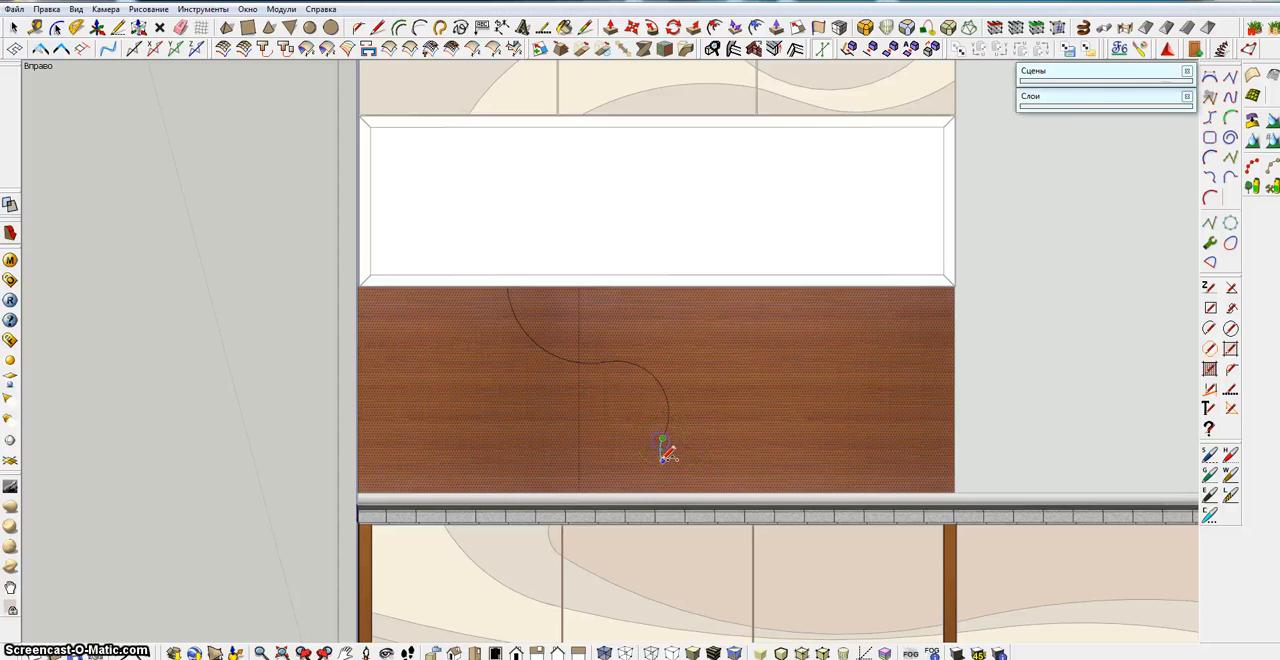
pyautogui.moveTo(663, 445); pyautogui.dragTo(629, 510, button='middle')
pyautogui.click(594, 479)
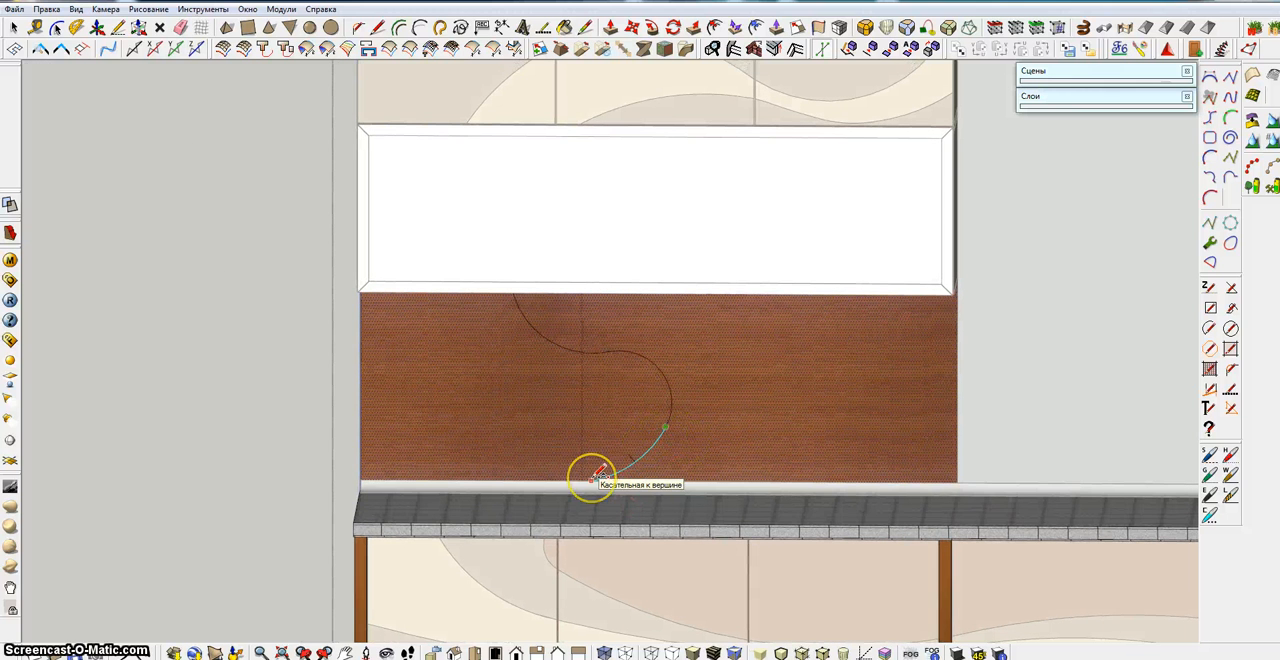
pyautogui.click(592, 478)
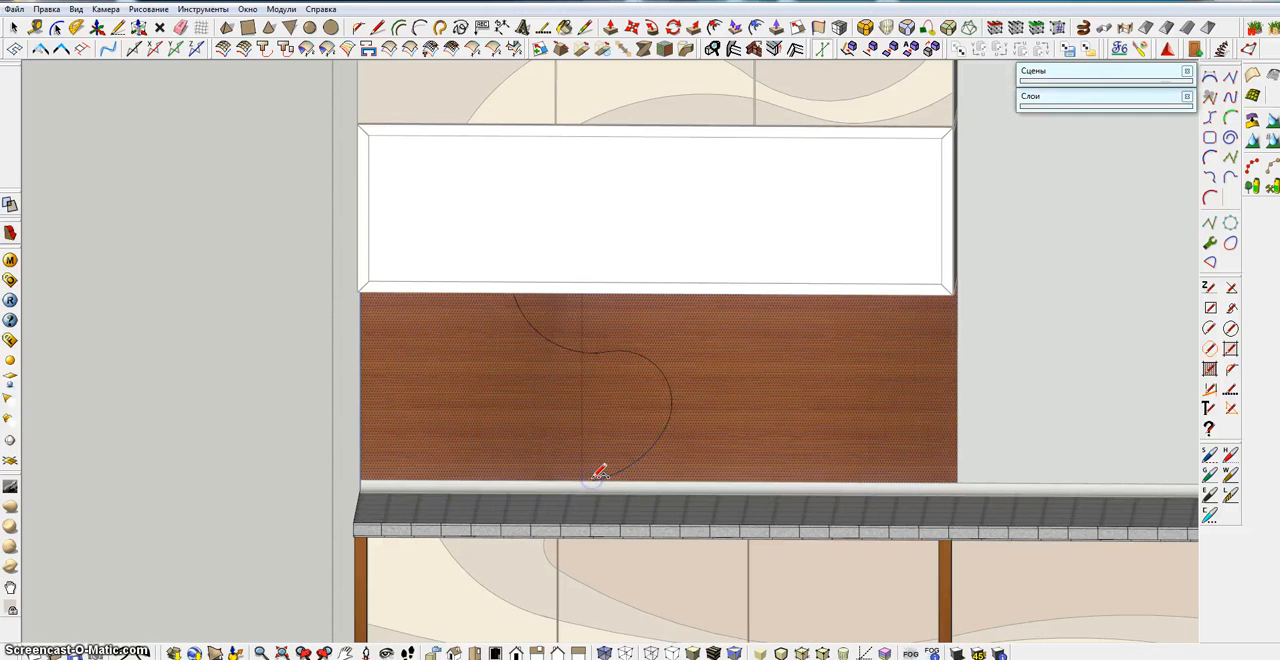
# Start a second curve with an arc from the backsplash's upper edge left of the first curve, ending just short of the guide line
pyautogui.moveTo(641, 434); pyautogui.dragTo(681, 363, button='middle')
pyautogui.scroll(-1, 680, 363)
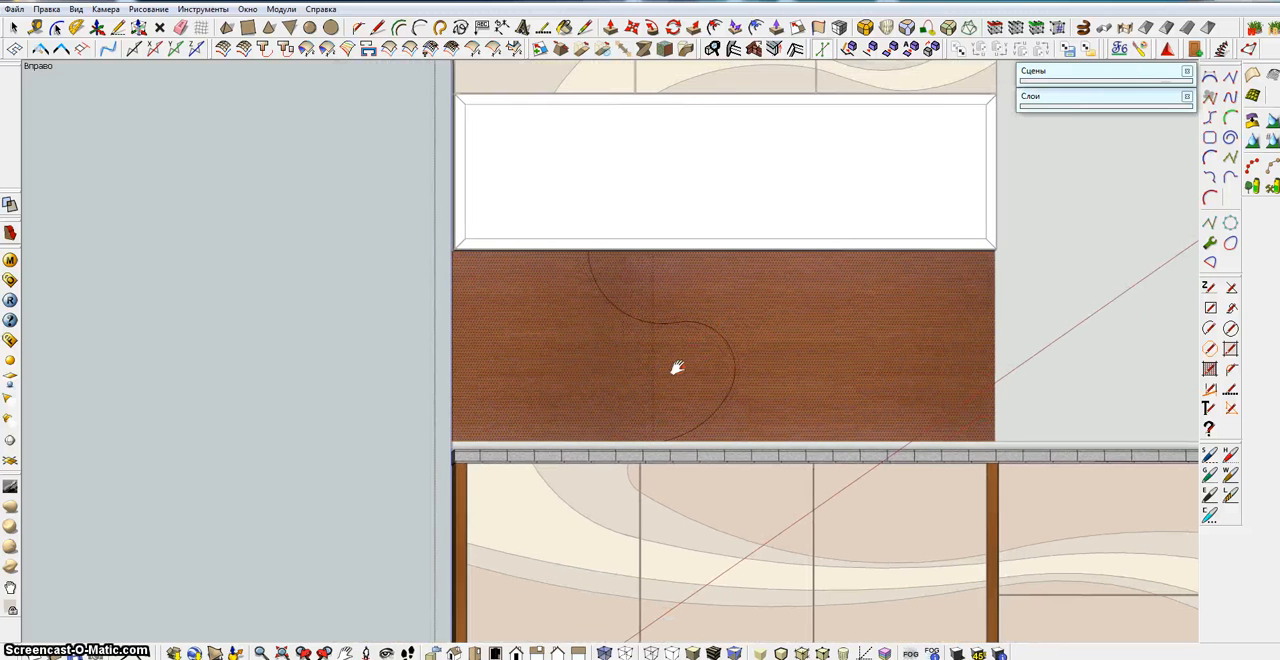
pyautogui.moveTo(580, 269); pyautogui.dragTo(583, 244, button='middle')
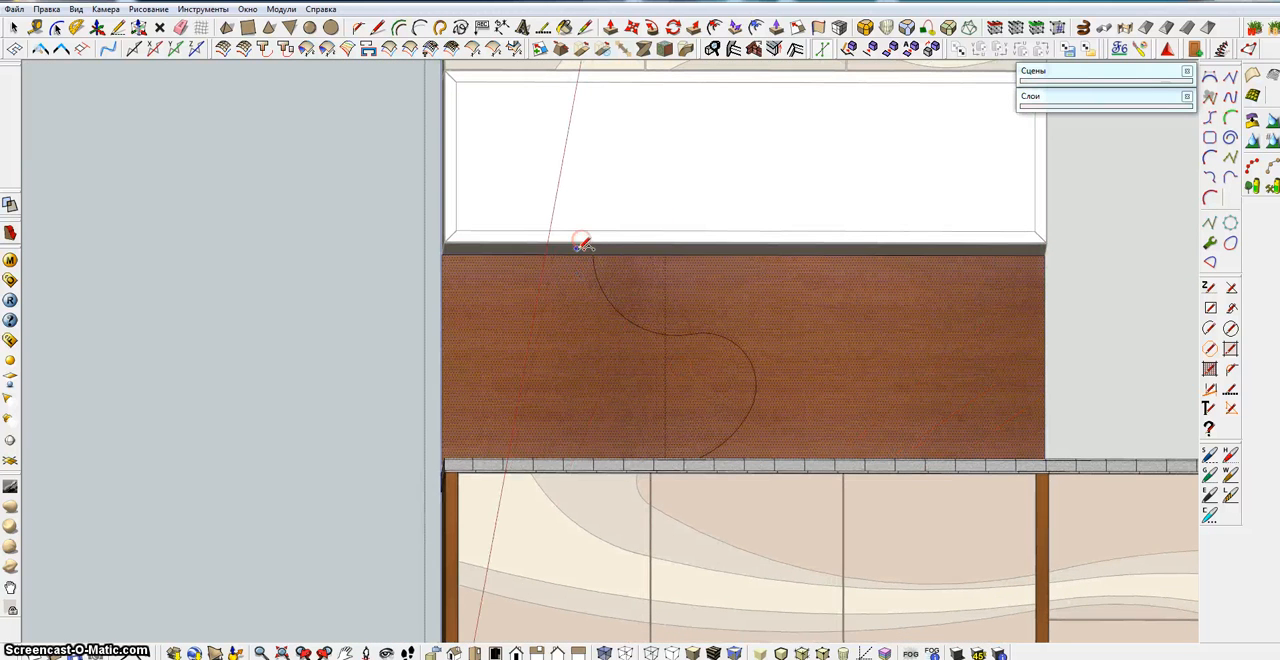
pyautogui.click(580, 254)
pyautogui.click(591, 301)
pyautogui.moveTo(591, 304)
pyautogui.mouseDown(button='middle')
pyautogui.moveTo(583, 358)
pyautogui.moveTo(601, 285)
pyautogui.mouseUp(button='middle')
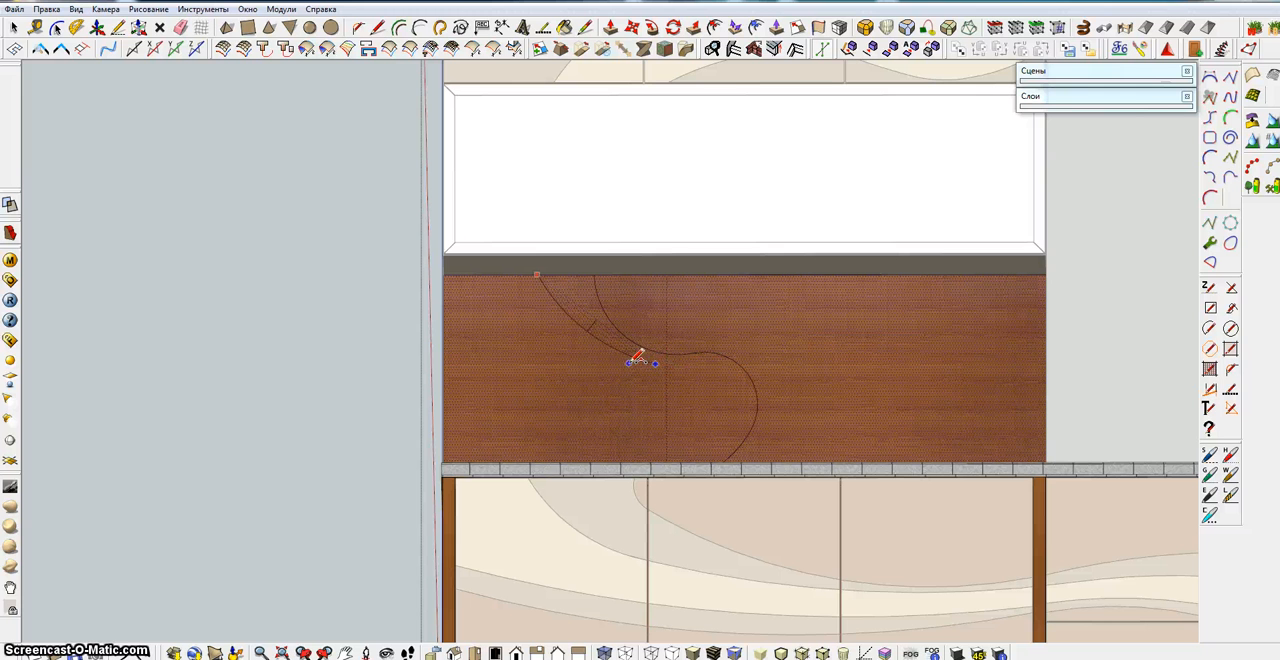
# Replace the first curve's right bulge with a smoother arc starting just right of the guide line, erasing the old bulge
pyautogui.scroll(4, 677, 357)
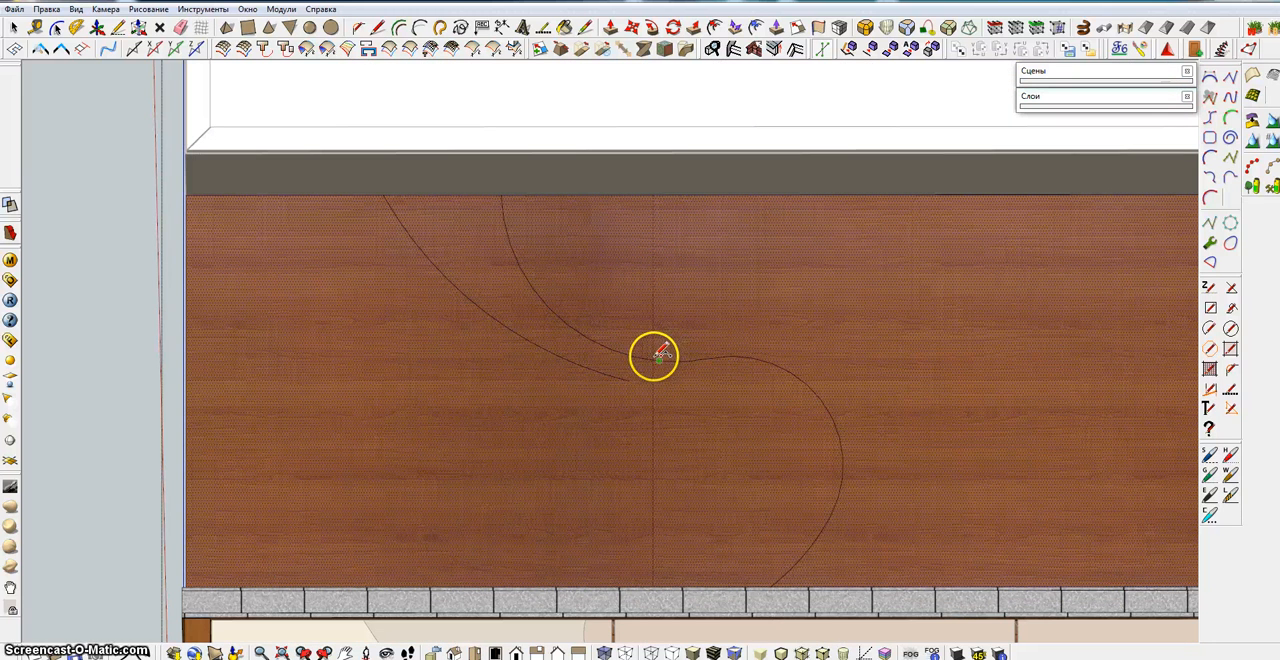
pyautogui.click(658, 360)
pyautogui.scroll(3, 738, 350)
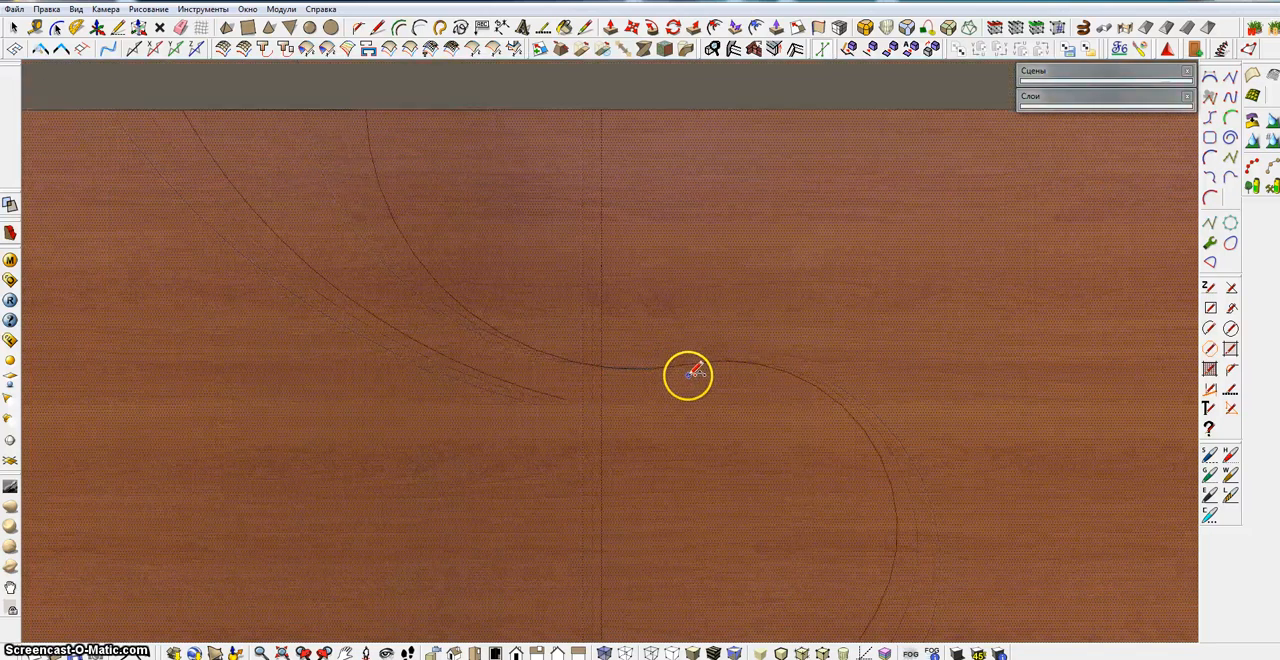
pyautogui.scroll(-5, 689, 371)
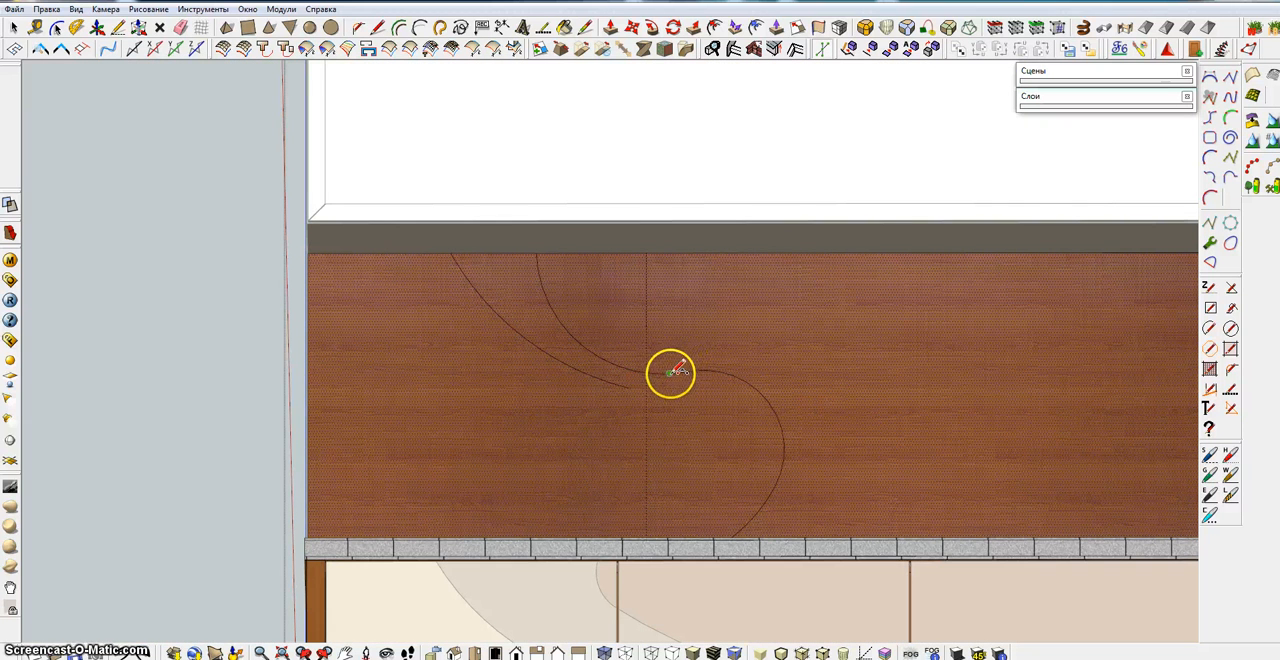
pyautogui.moveTo(701, 412); pyautogui.dragTo(690, 534, button='middle')
pyautogui.click(692, 523)
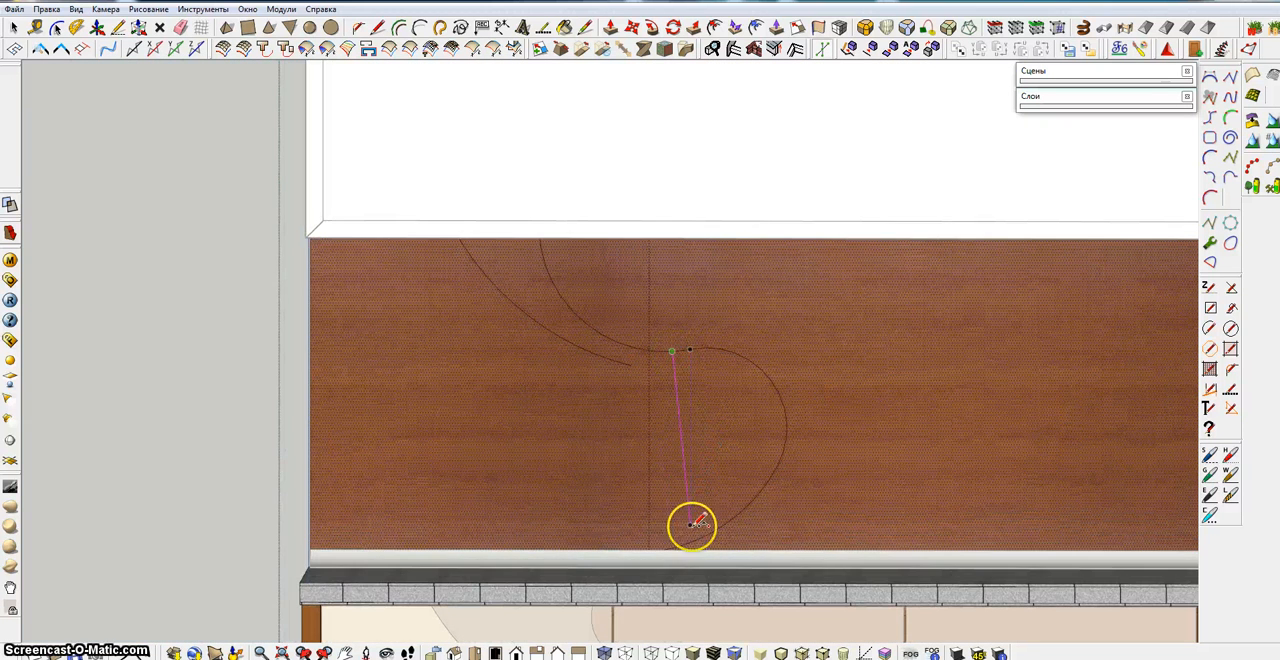
pyautogui.click(764, 485)
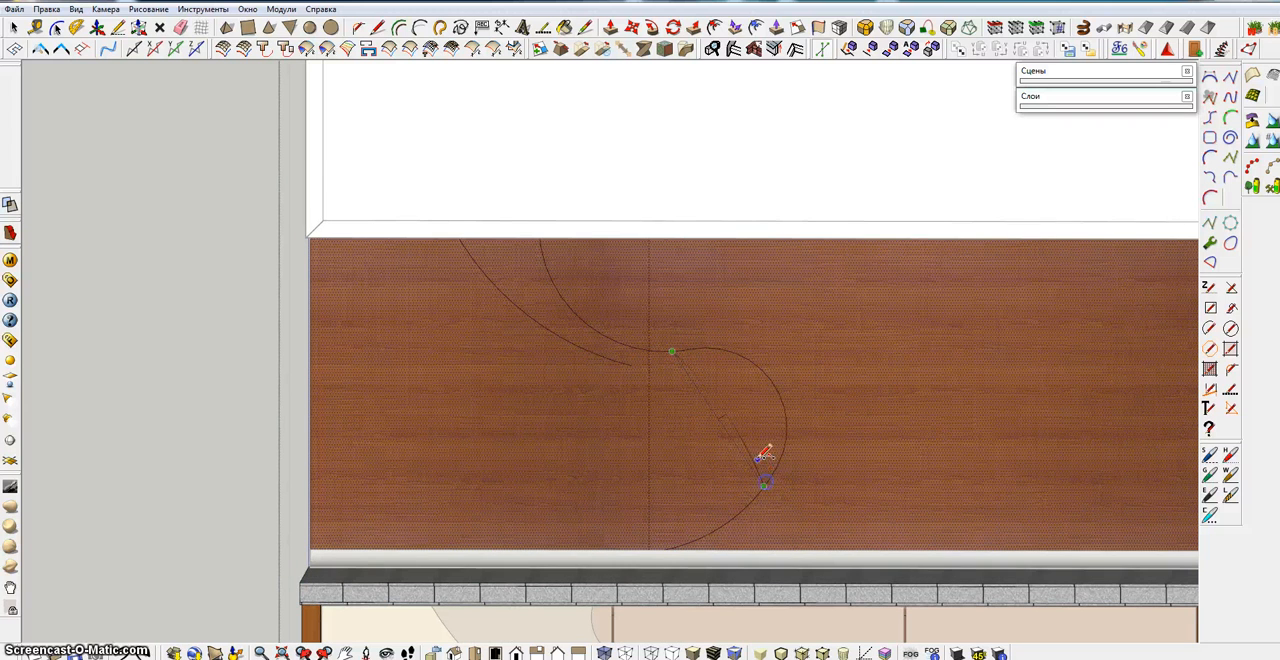
pyautogui.click(766, 395)
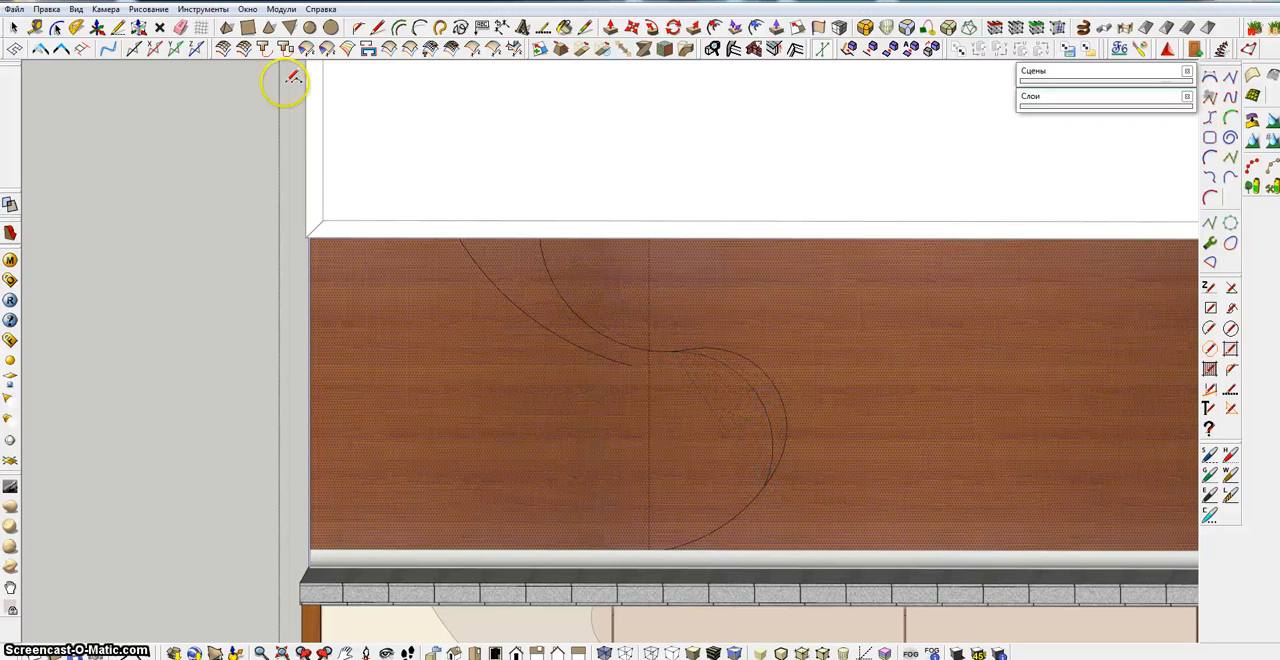
pyautogui.click(750, 362)
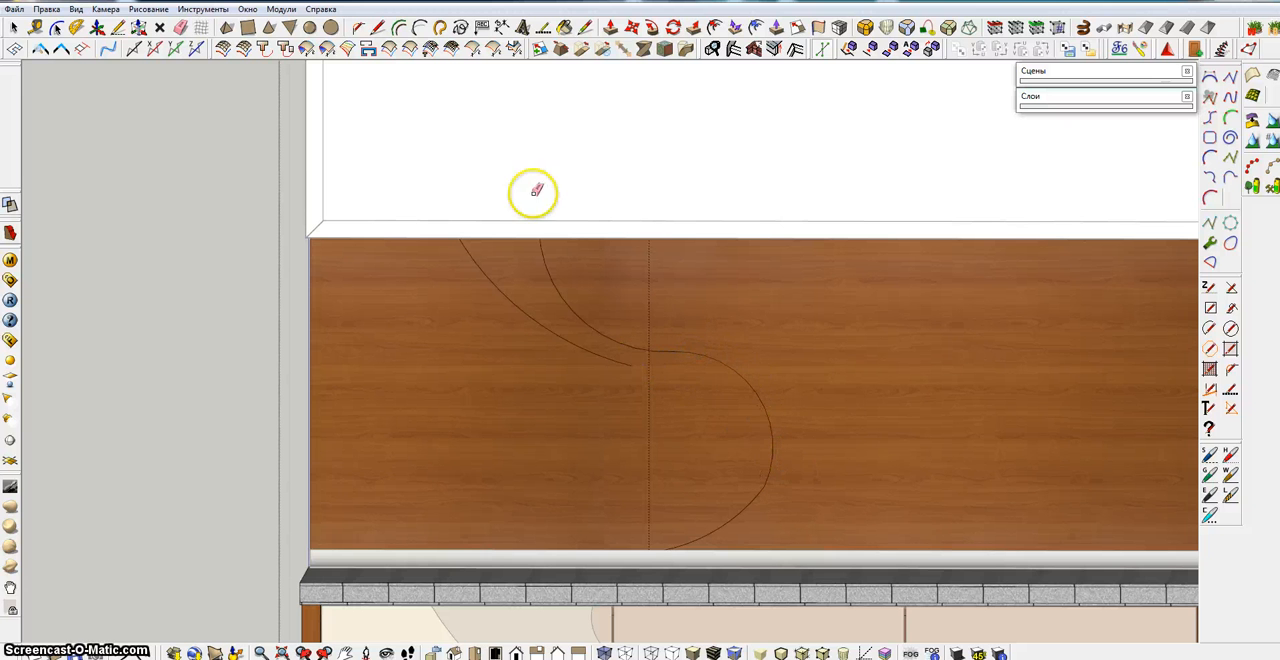
pyautogui.click(419, 27)
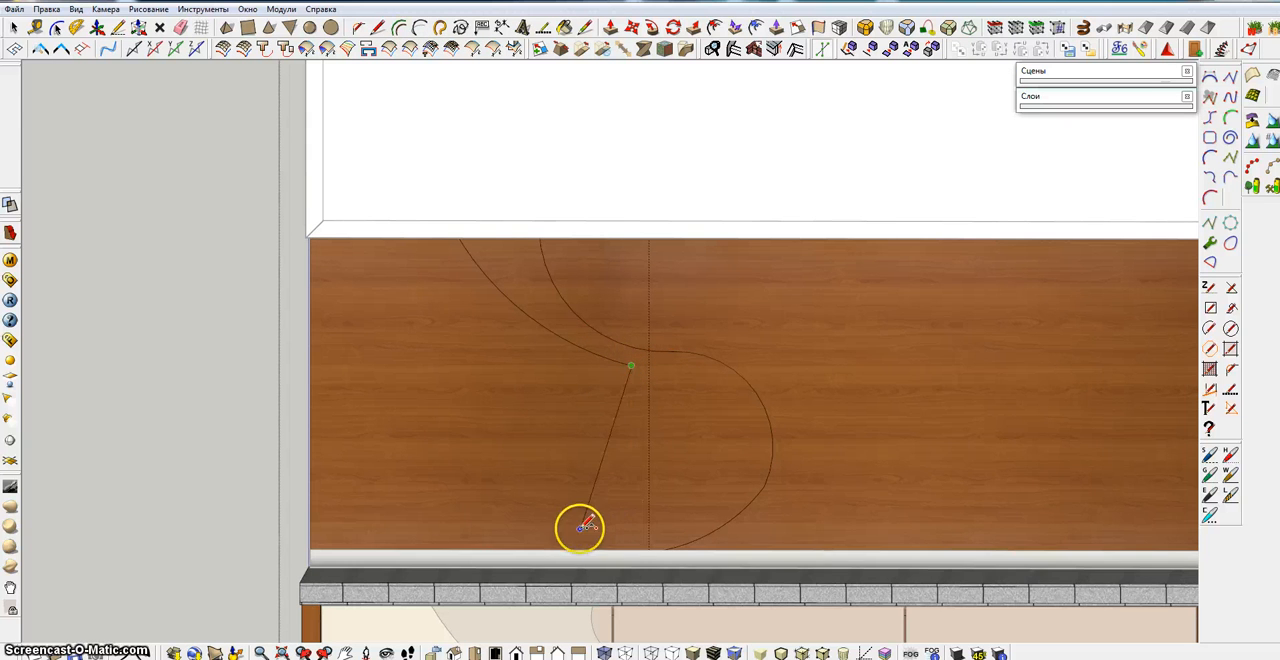
pyautogui.keyDown('shift'); pyautogui.moveTo(590, 476); pyautogui.dragTo(625, 397, button='middle'); pyautogui.keyUp('shift')
pyautogui.scroll(-1, 625, 397)
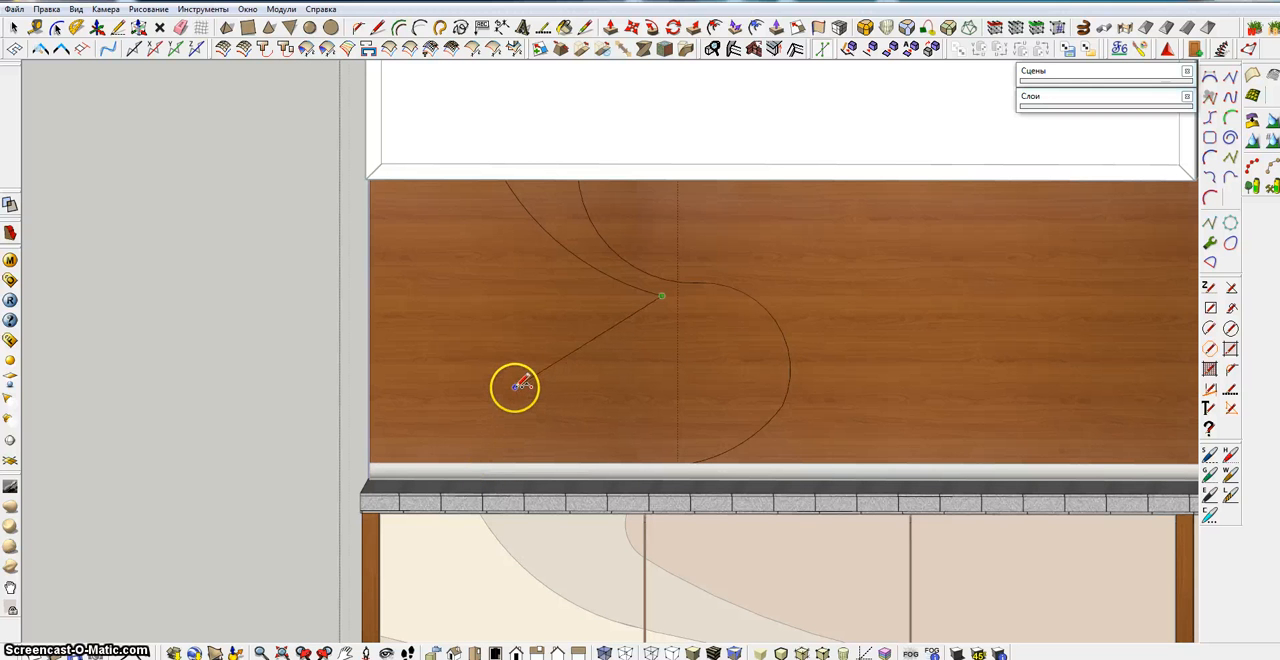
pyautogui.click(491, 351)
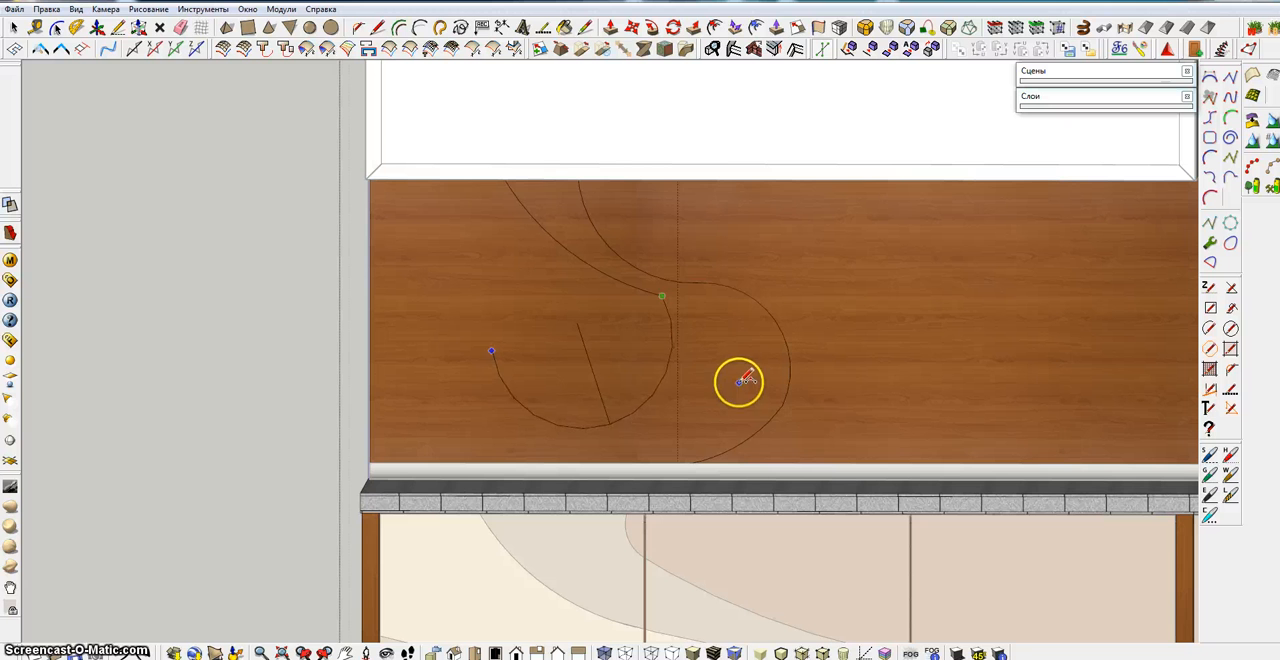
pyautogui.press('Escape')
# Extend the second curve with a tangent arc hooking around the guide line and another sweeping back toward the backsplash's left part
pyautogui.click(662, 296)
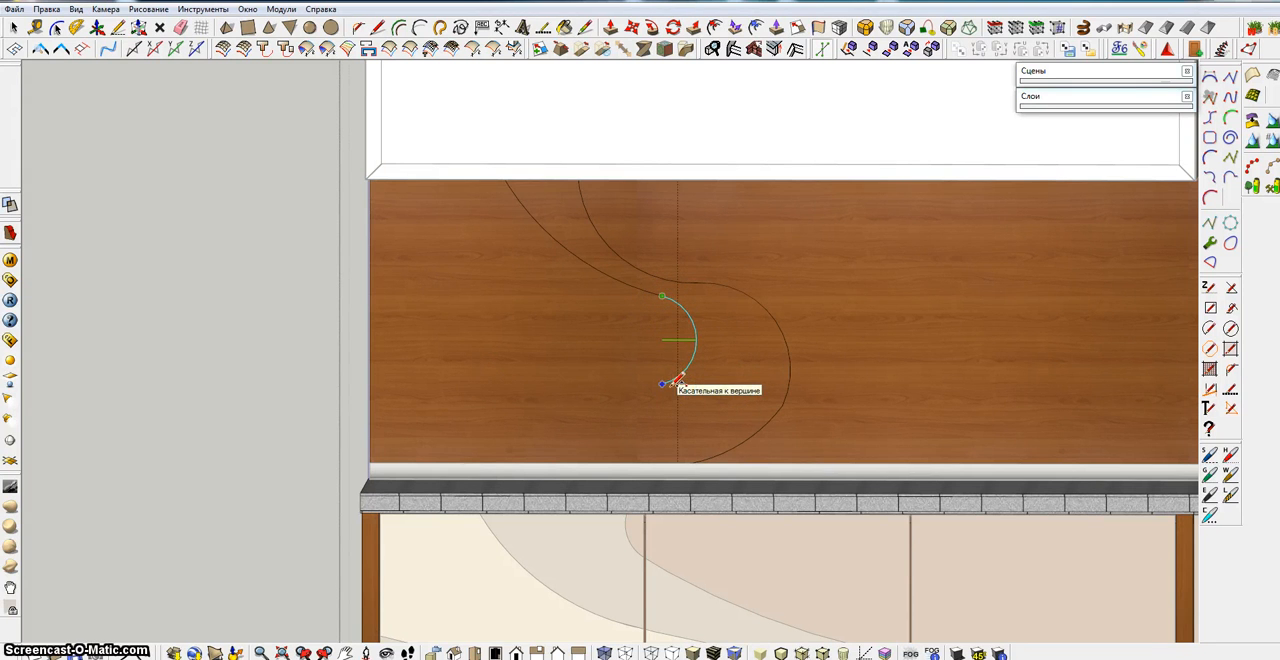
pyautogui.click(675, 399)
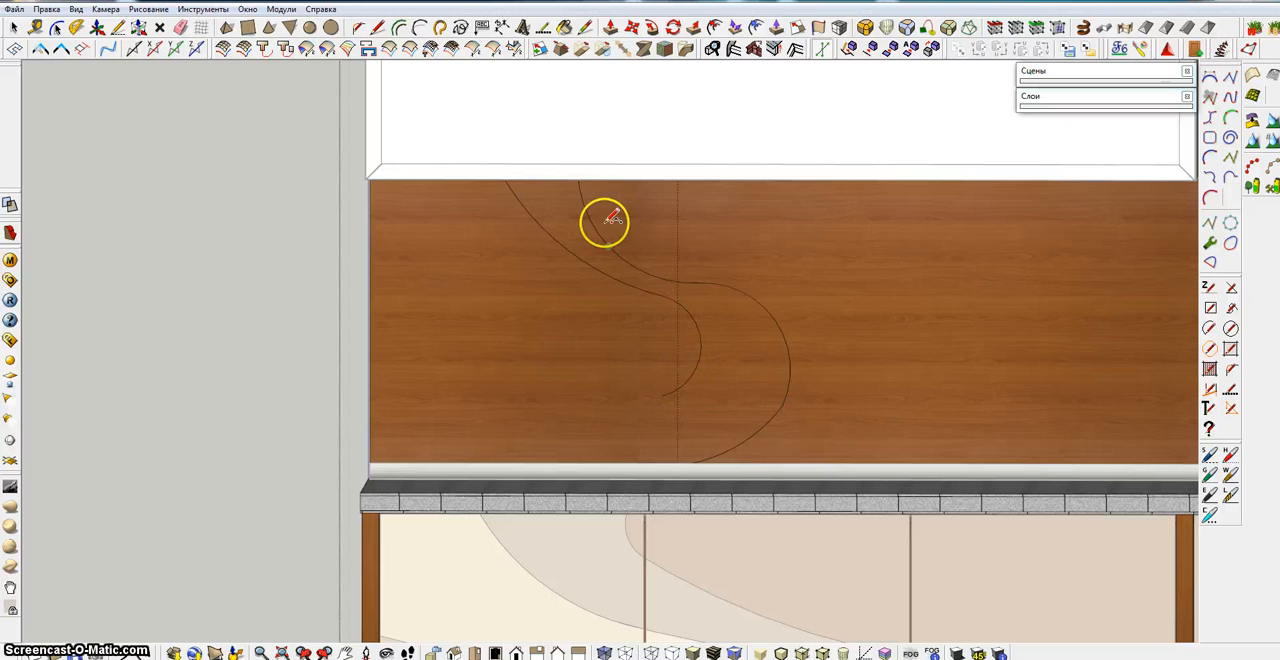
pyautogui.click(419, 28)
pyautogui.click(662, 396)
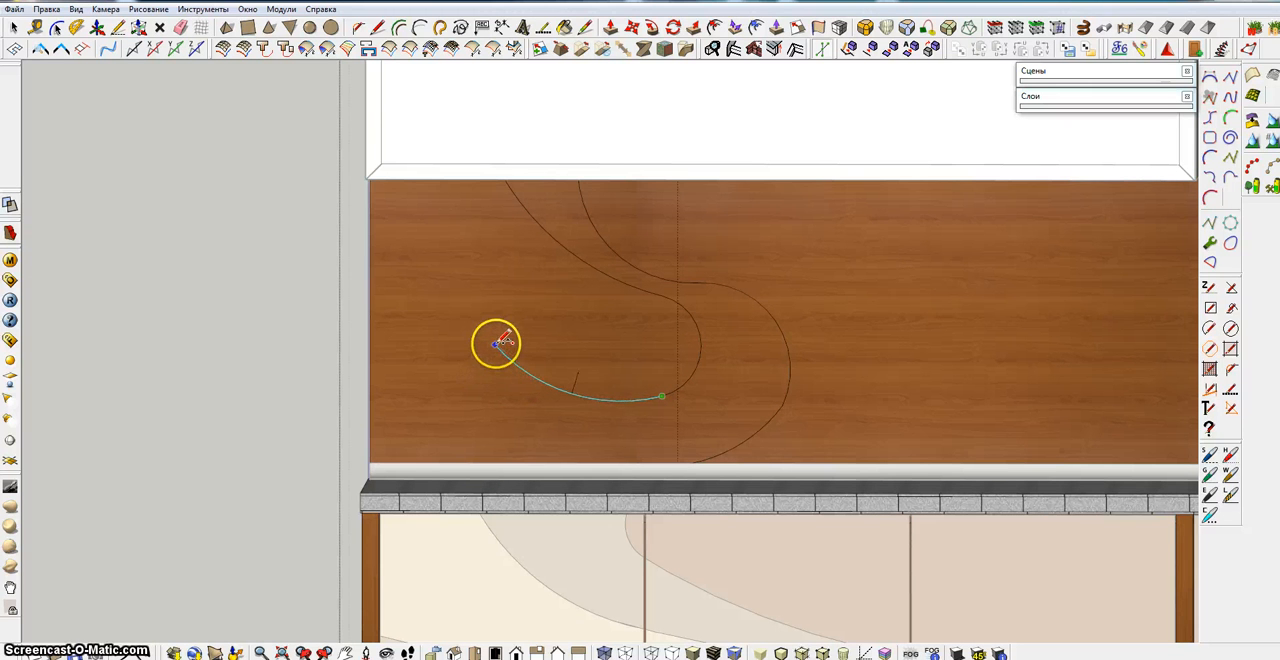
pyautogui.click(503, 333)
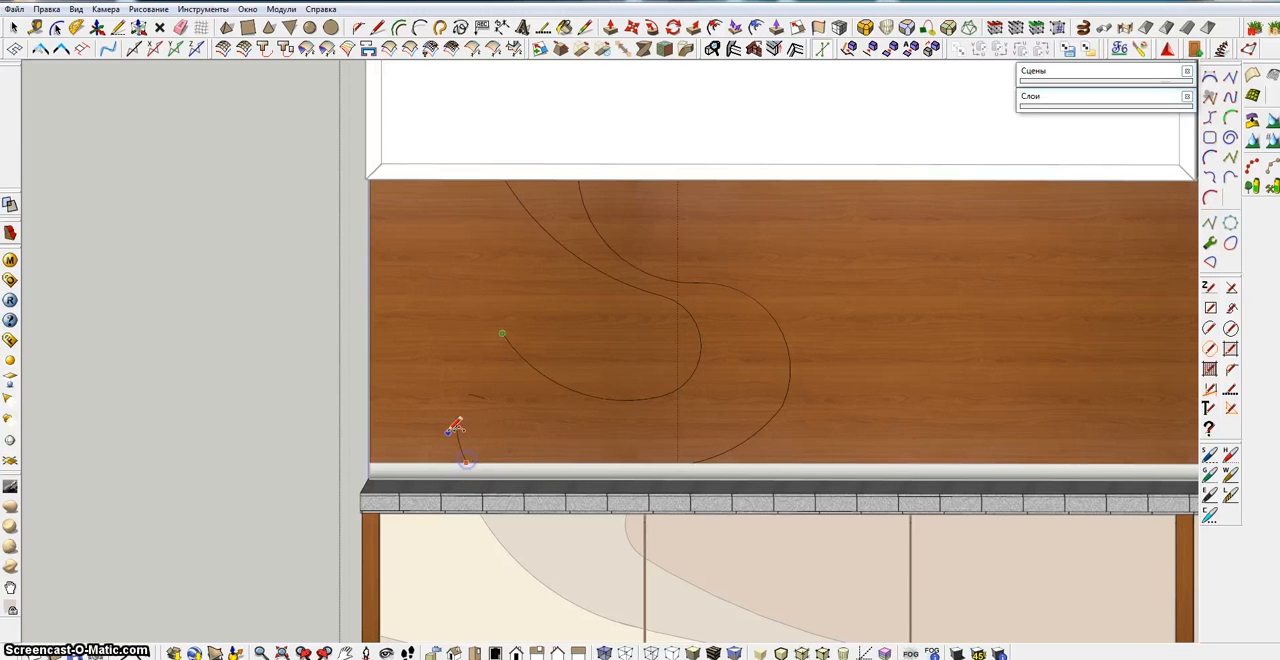
pyautogui.press('Escape')
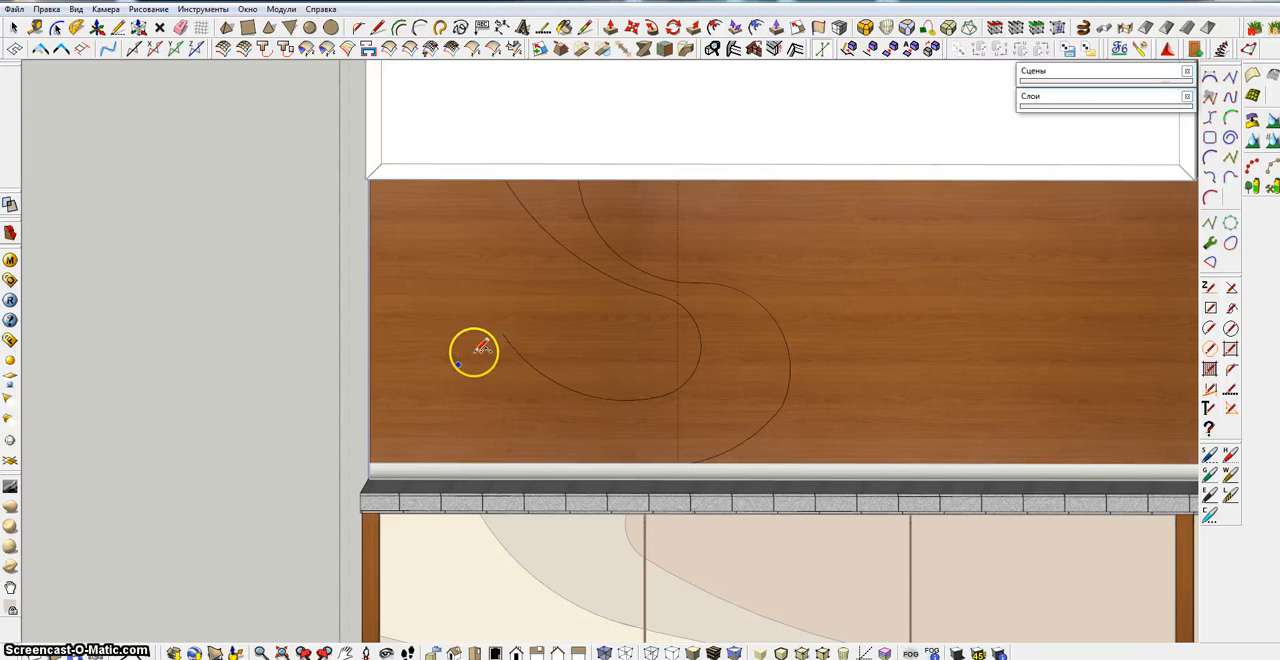
pyautogui.click(502, 333)
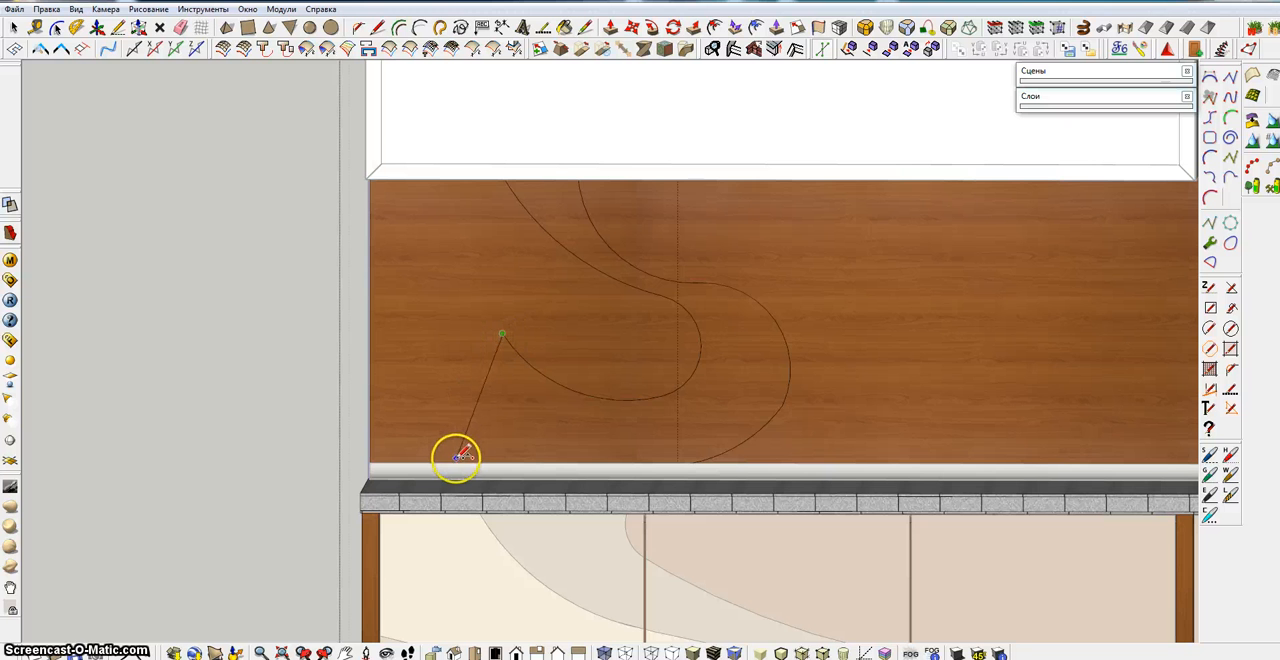
pyautogui.click(455, 461)
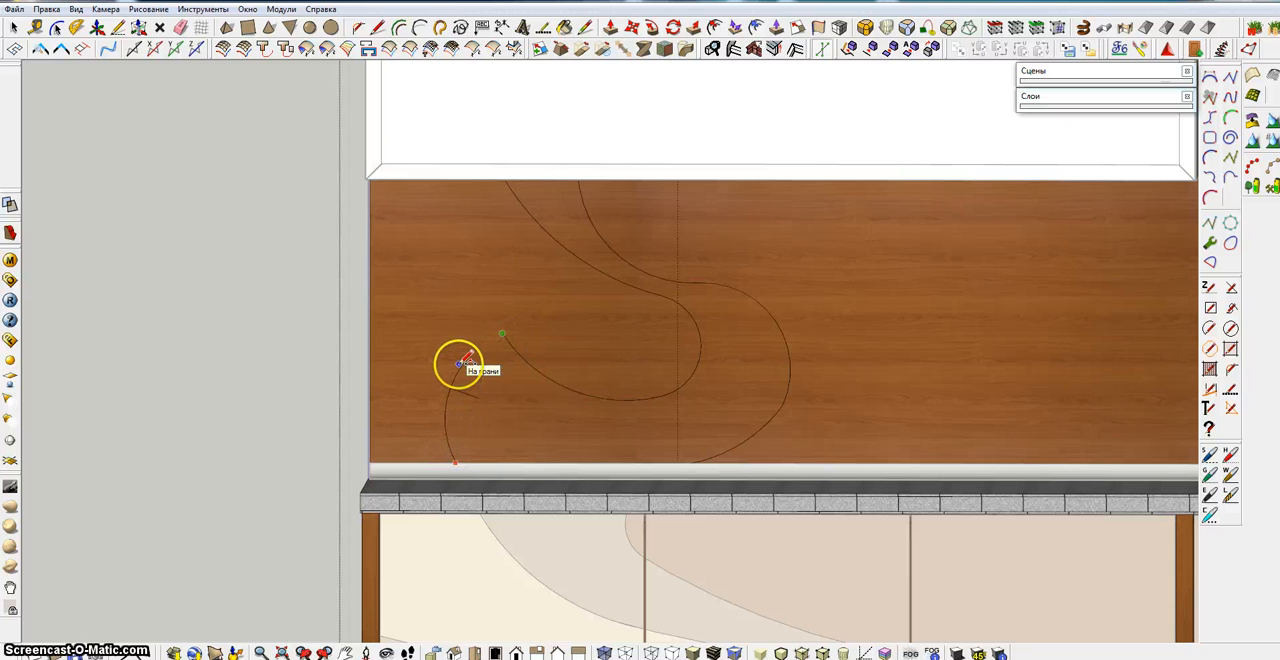
pyautogui.moveTo(457, 366); pyautogui.dragTo(601, 410, button='middle')
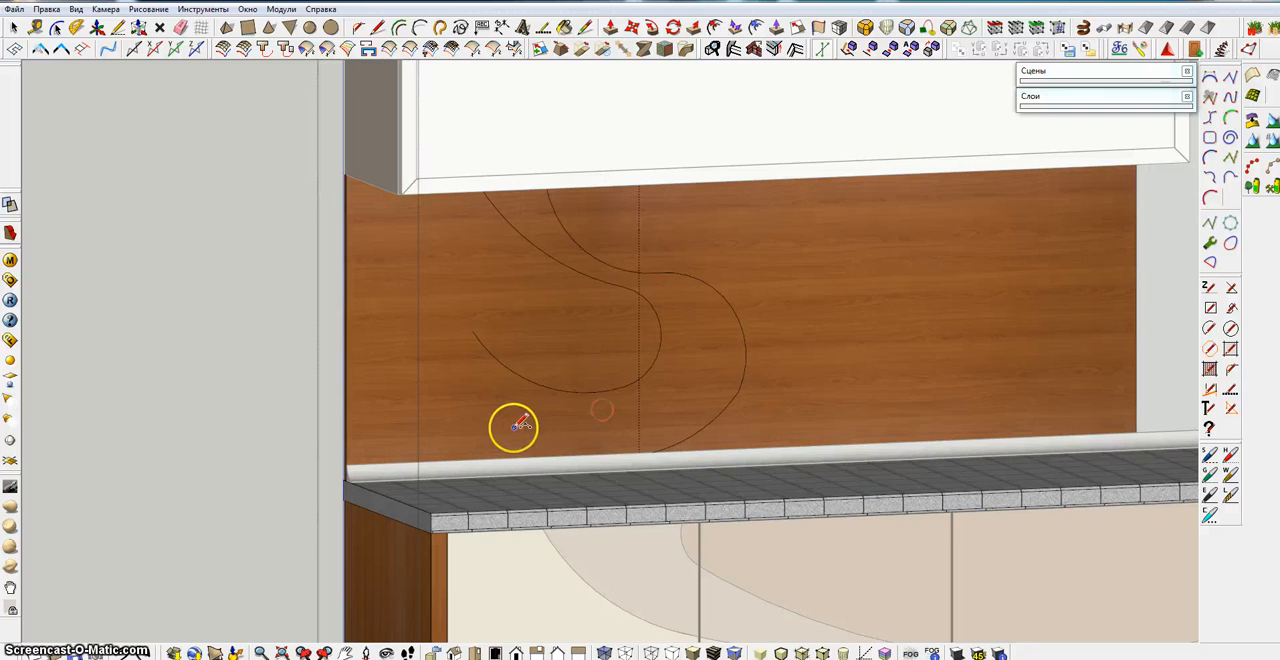
pyautogui.moveTo(513, 427); pyautogui.dragTo(391, 416, button='middle')
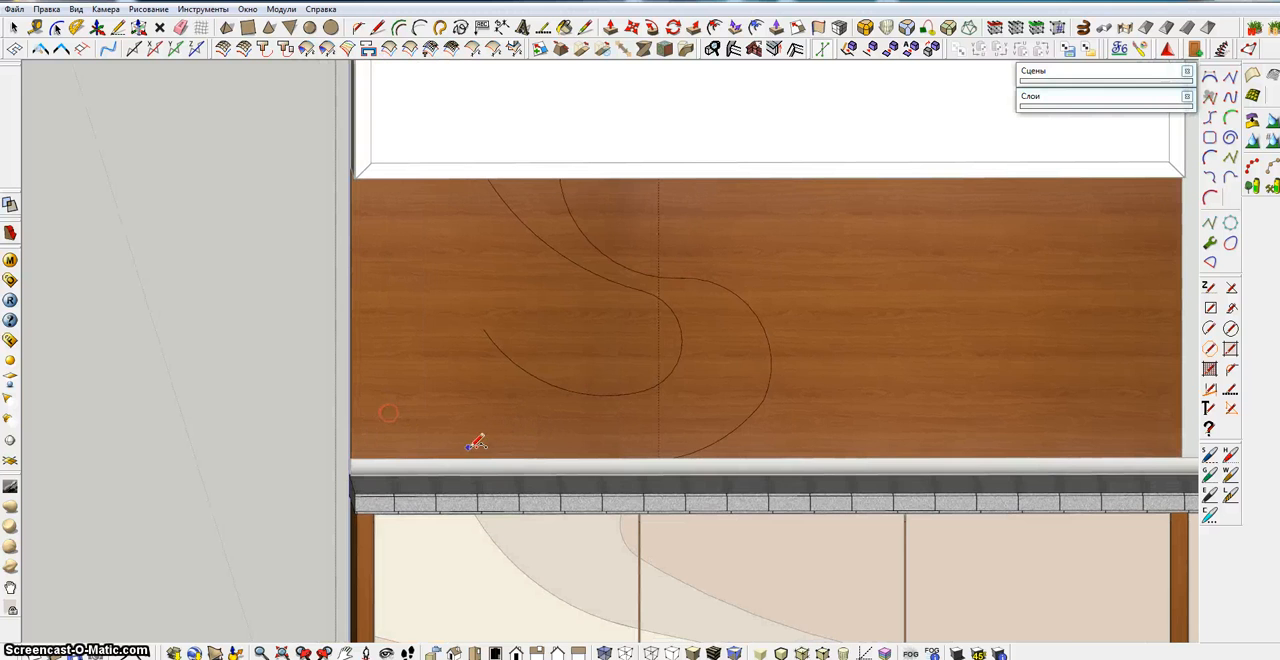
pyautogui.scroll(4, 451, 452)
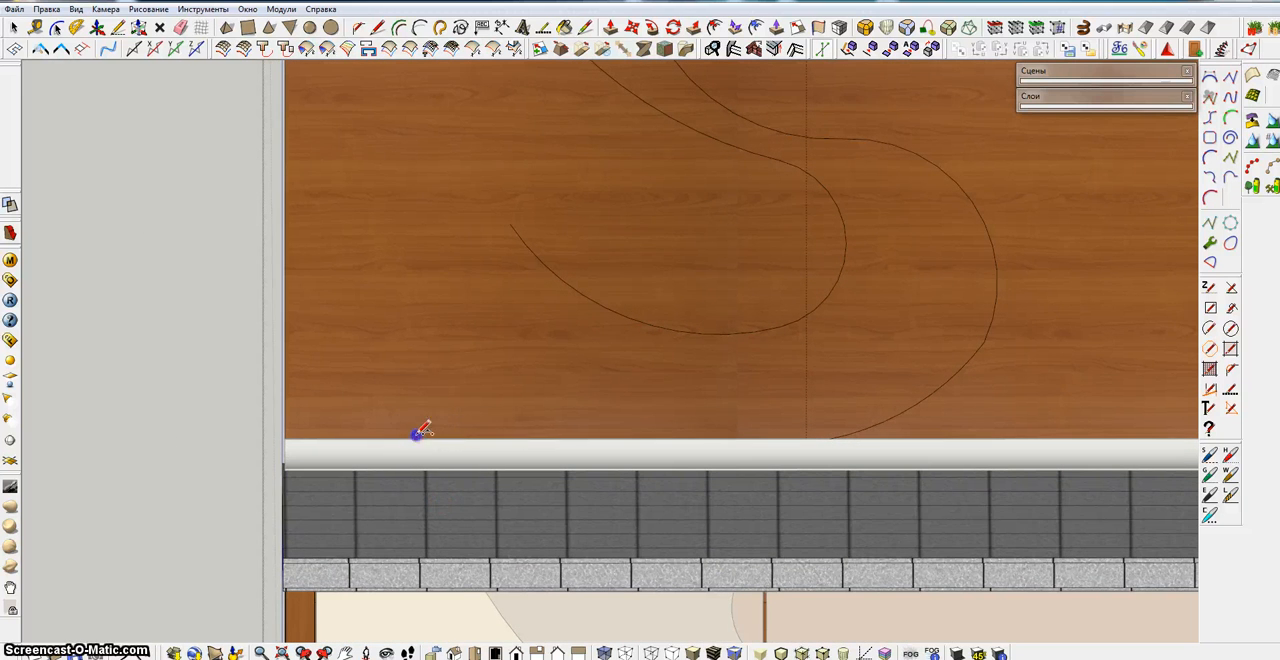
pyautogui.click(416, 437)
pyautogui.click(509, 224)
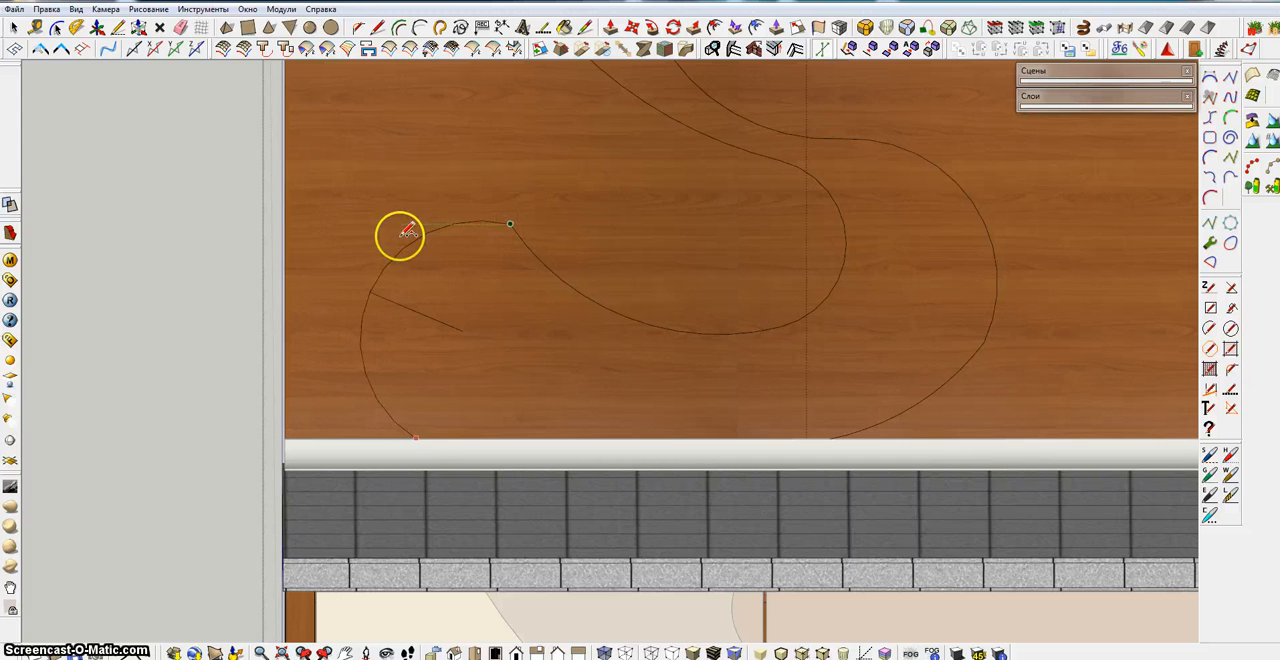
pyautogui.press('Escape')
# Extend the second curve's free end with a tangent arc looping over to the left, then a tangent line down to the backsplash's lower edge
pyautogui.click(509, 224)
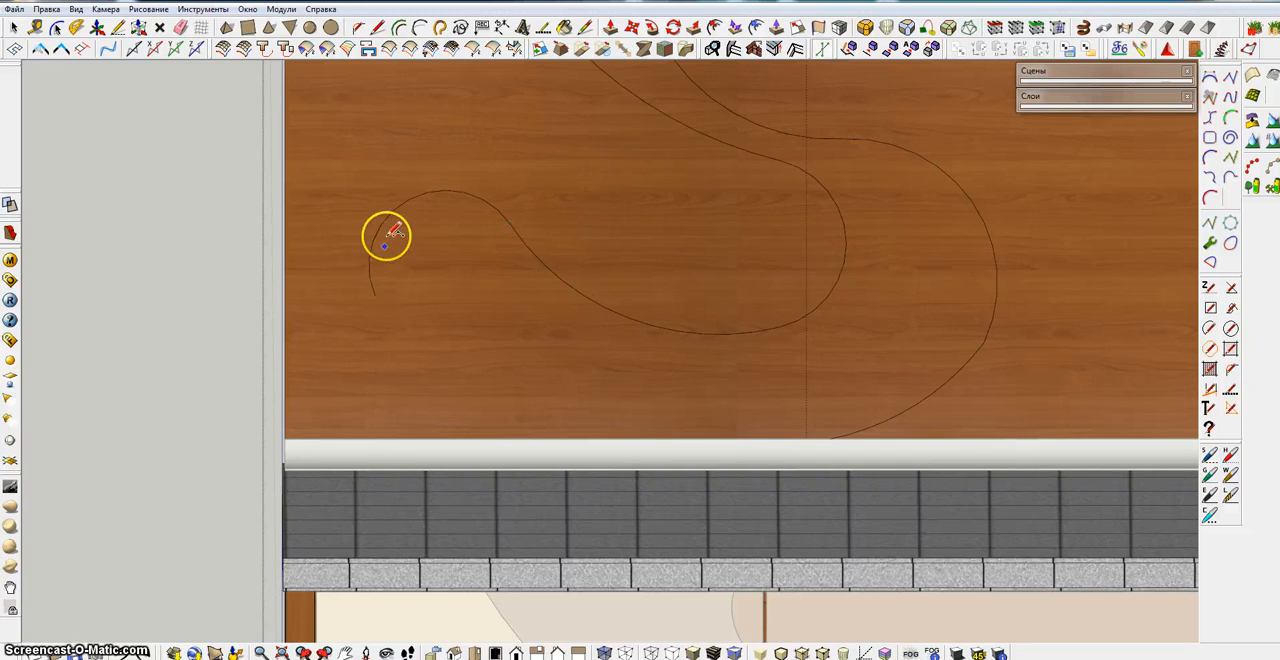
pyautogui.click(375, 294)
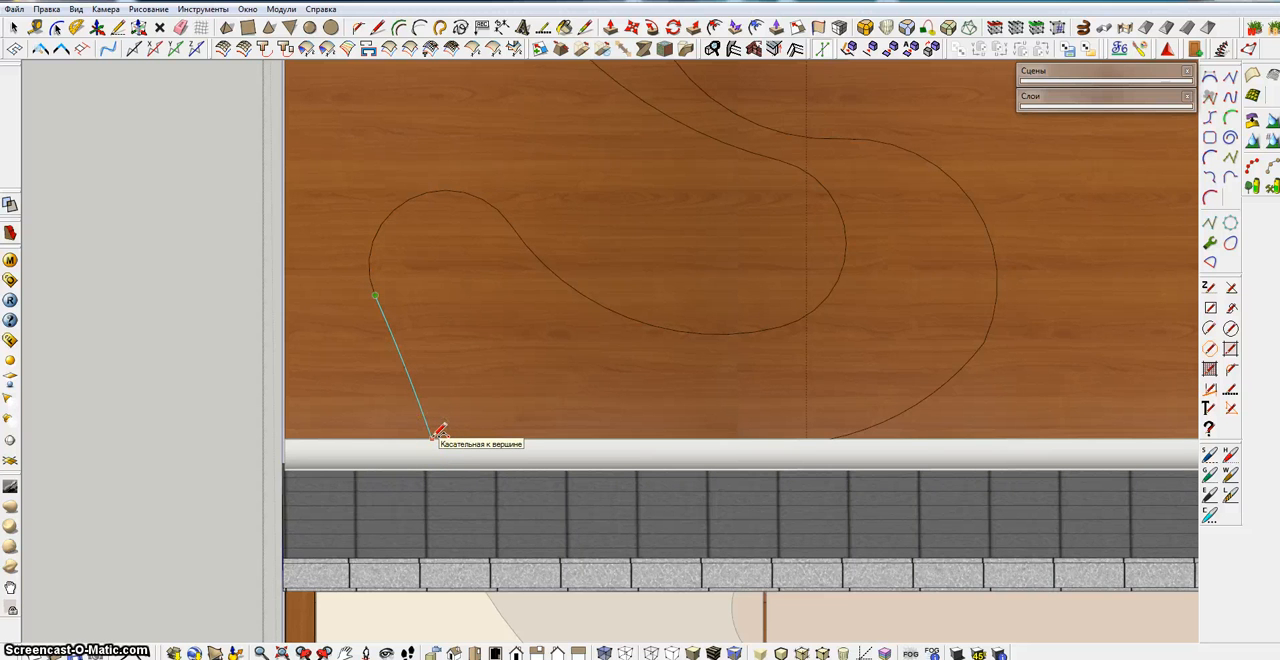
pyautogui.scroll(-4, 477, 366)
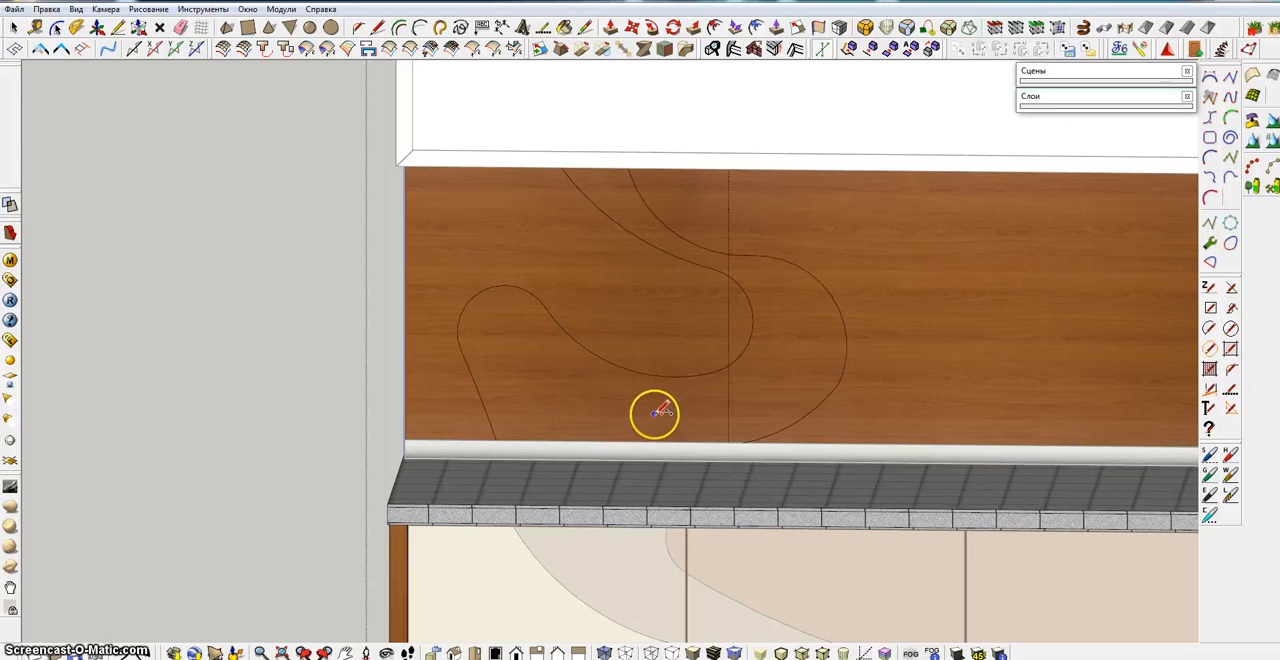
pyautogui.click(743, 442)
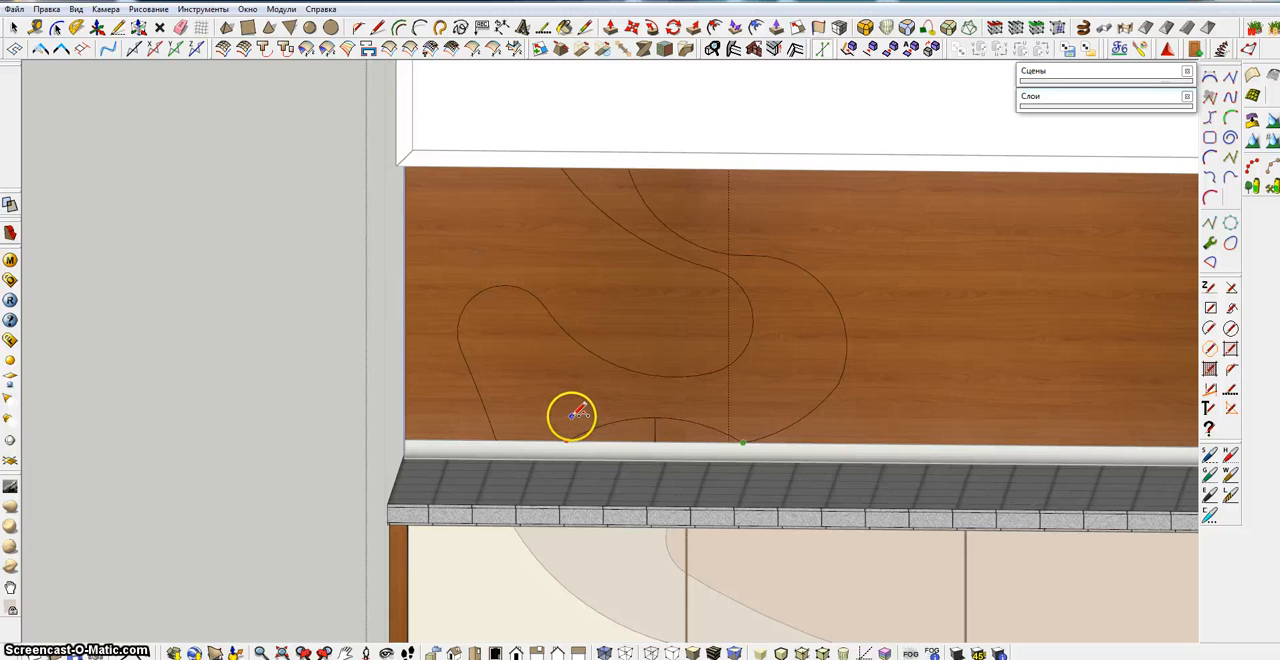
pyautogui.press('Escape')
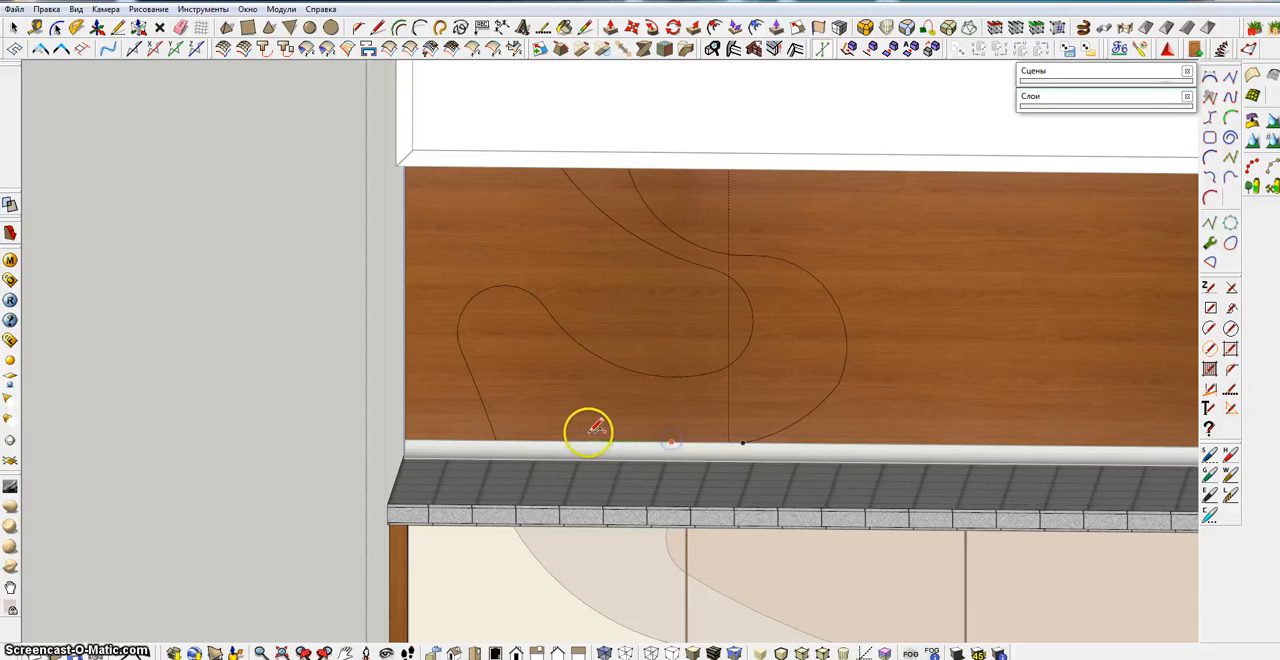
pyautogui.click(573, 438)
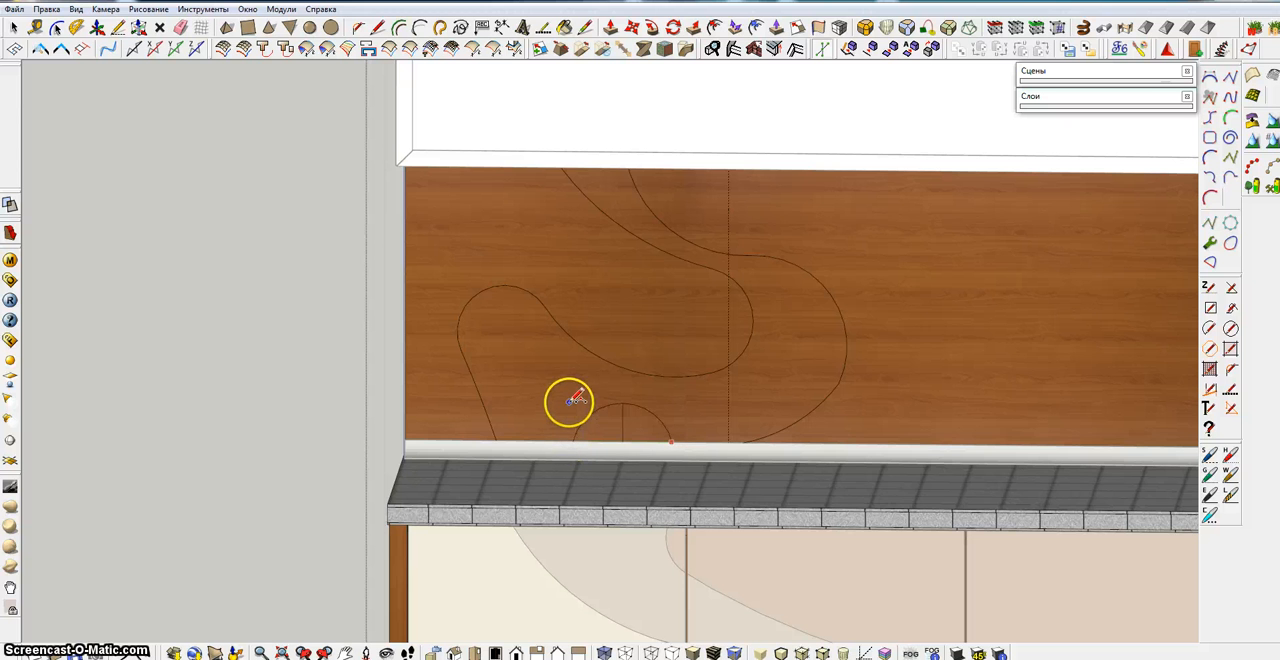
pyautogui.press('Escape')
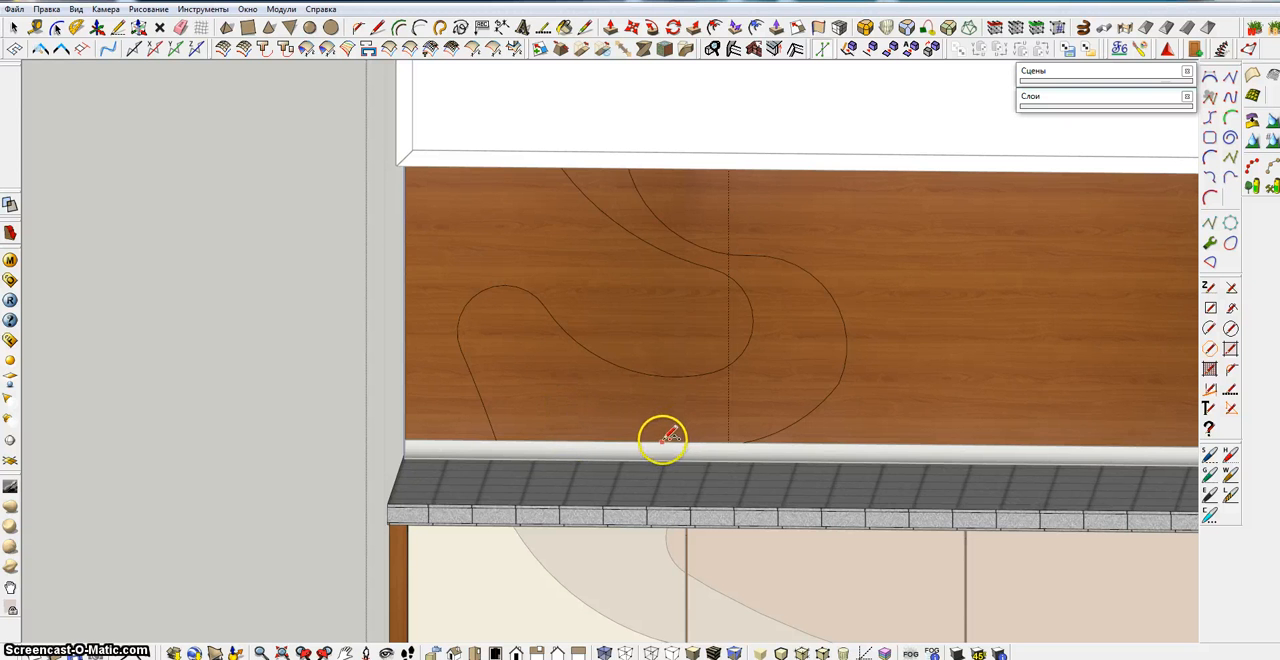
# Draw an inner loop from the backsplash's lower edge with an arc up beneath the second curve and tangent arcs returning to the edge
pyautogui.click(663, 440)
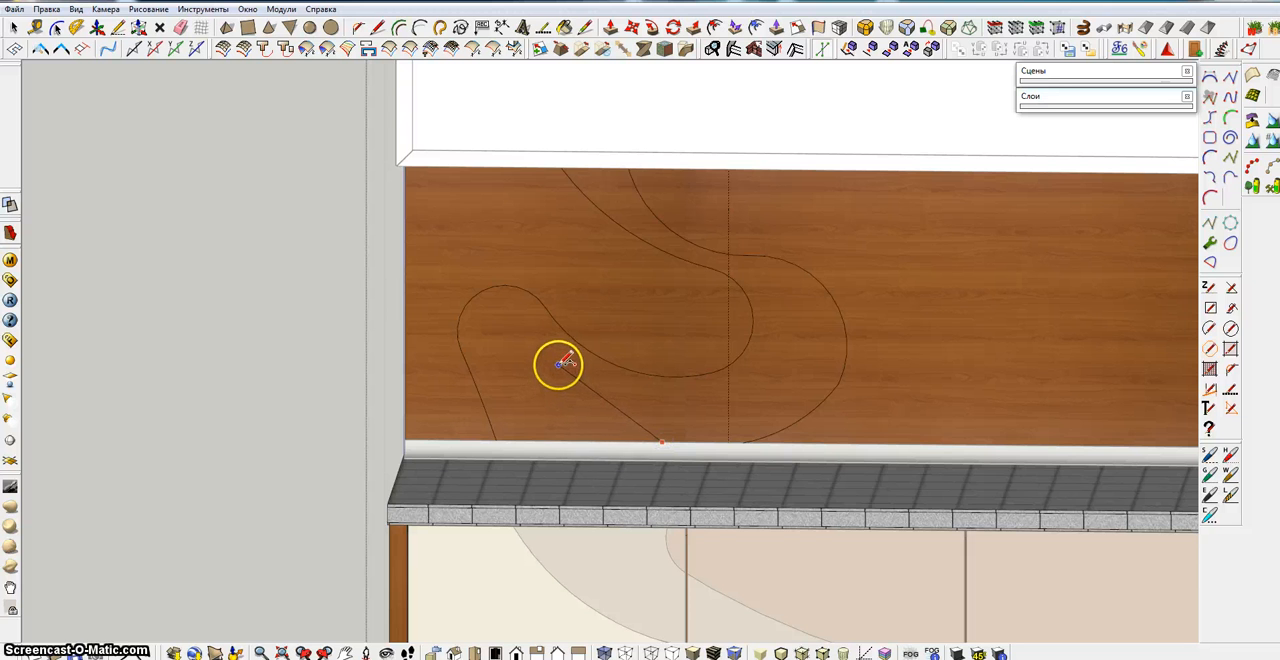
pyautogui.click(560, 360)
pyautogui.click(565, 376)
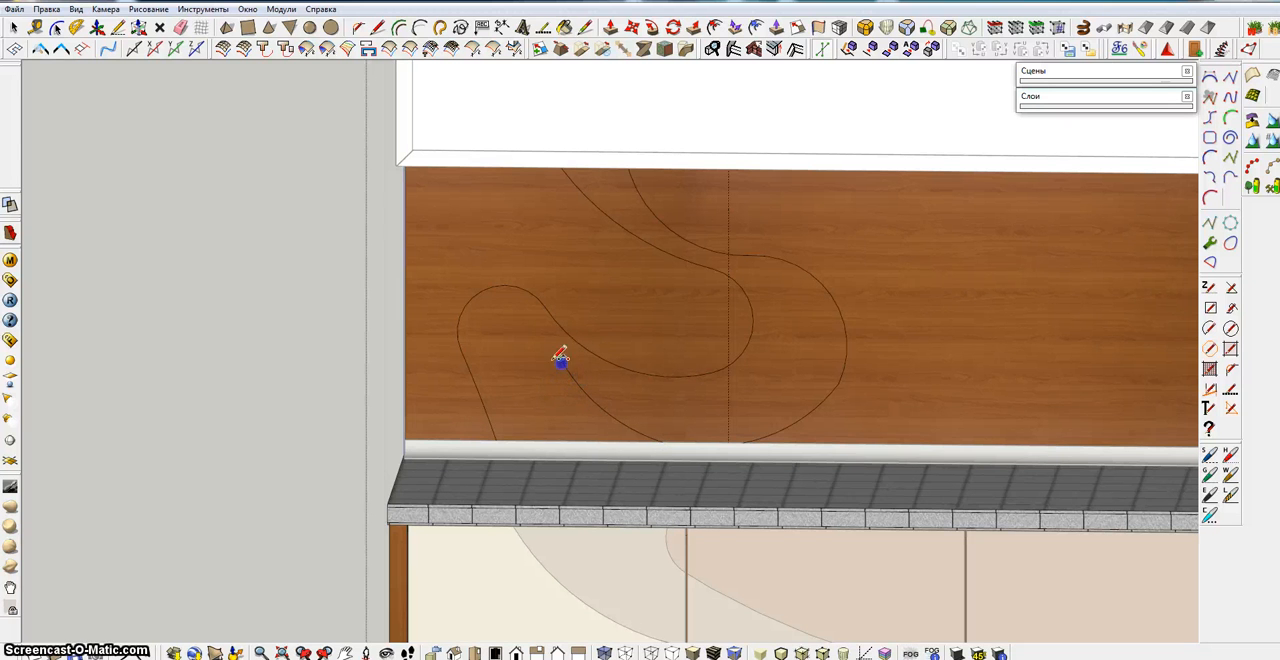
pyautogui.click(559, 361)
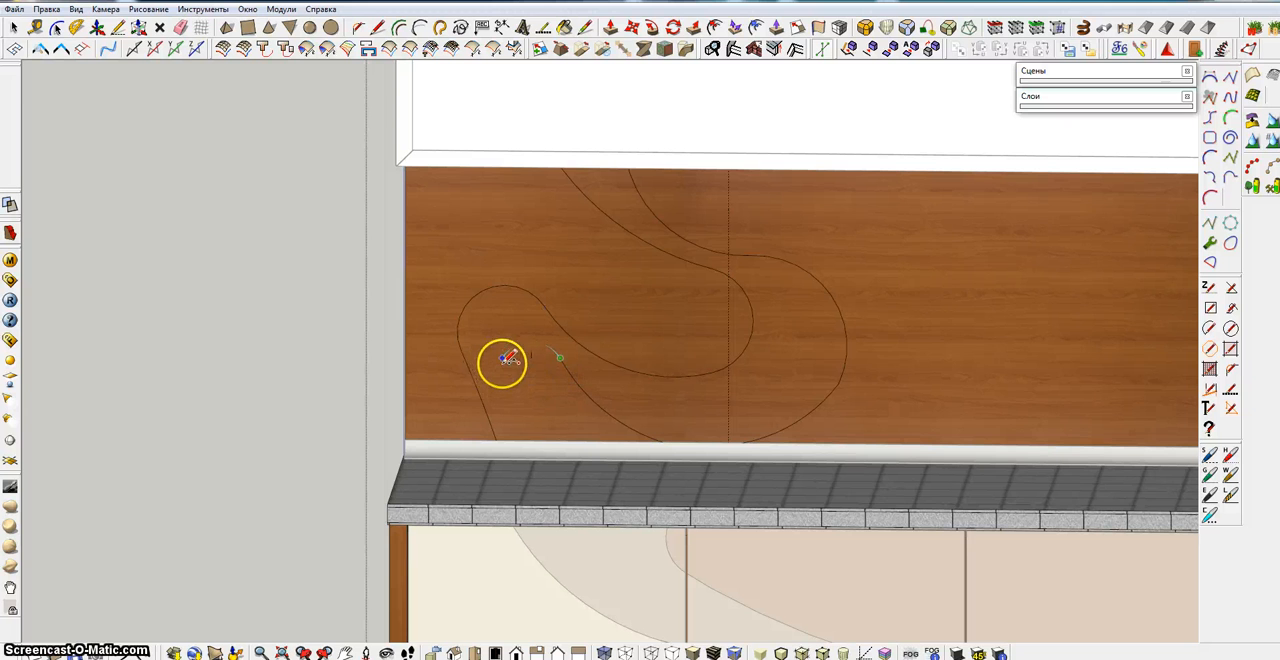
pyautogui.moveTo(503, 357)
pyautogui.mouseDown()
pyautogui.moveTo(533, 343)
pyautogui.moveTo(531, 330)
pyautogui.moveTo(546, 406)
pyautogui.moveTo(590, 435)
pyautogui.mouseUp()
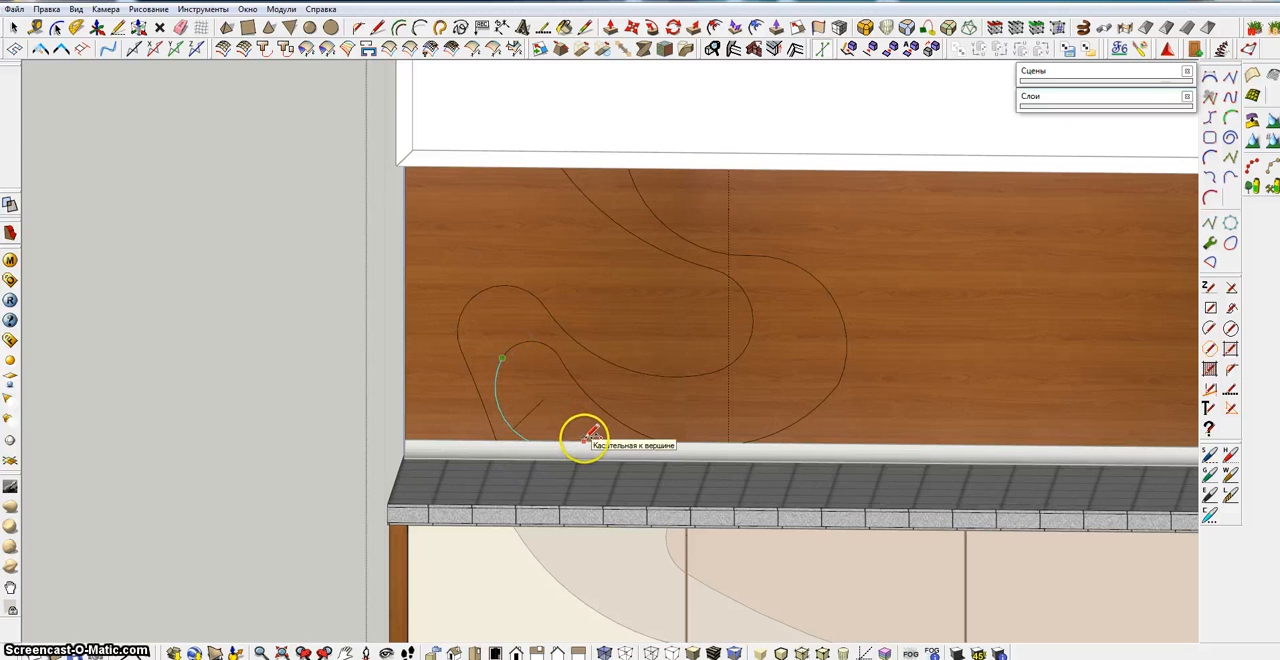
pyautogui.click(584, 440)
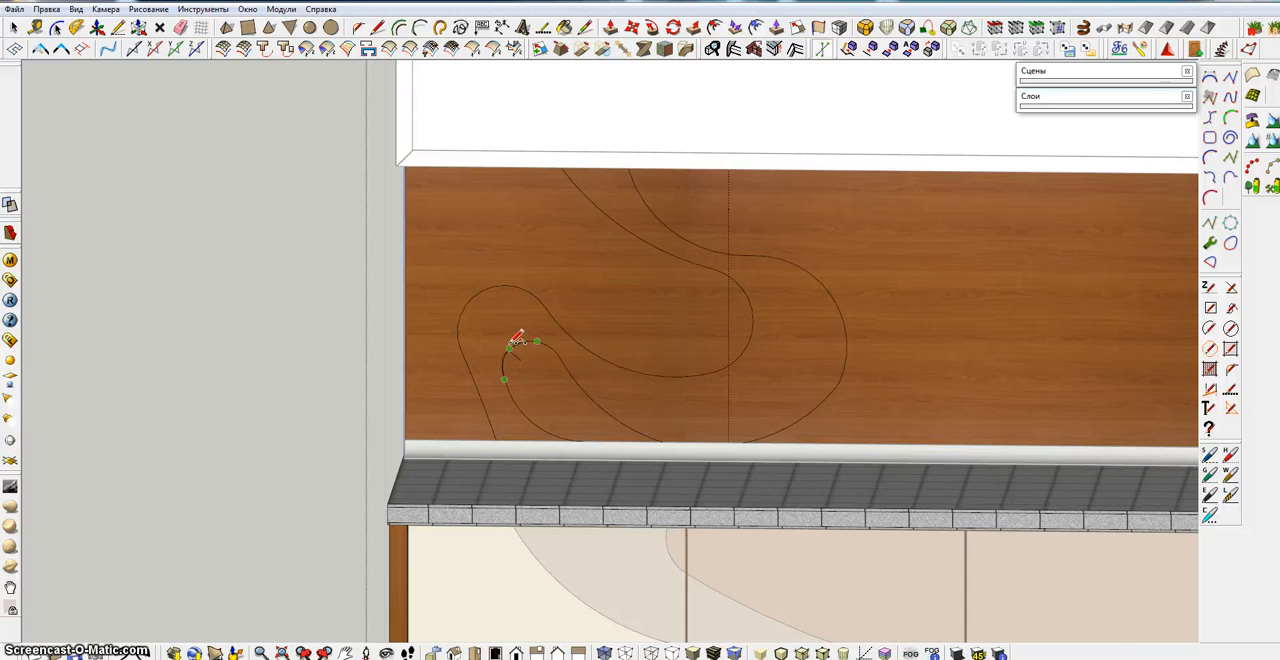
# Smooth the inner loop's left joint with a short bridging arc and erase the overlapping segments
pyautogui.scroll(2, 515, 344)
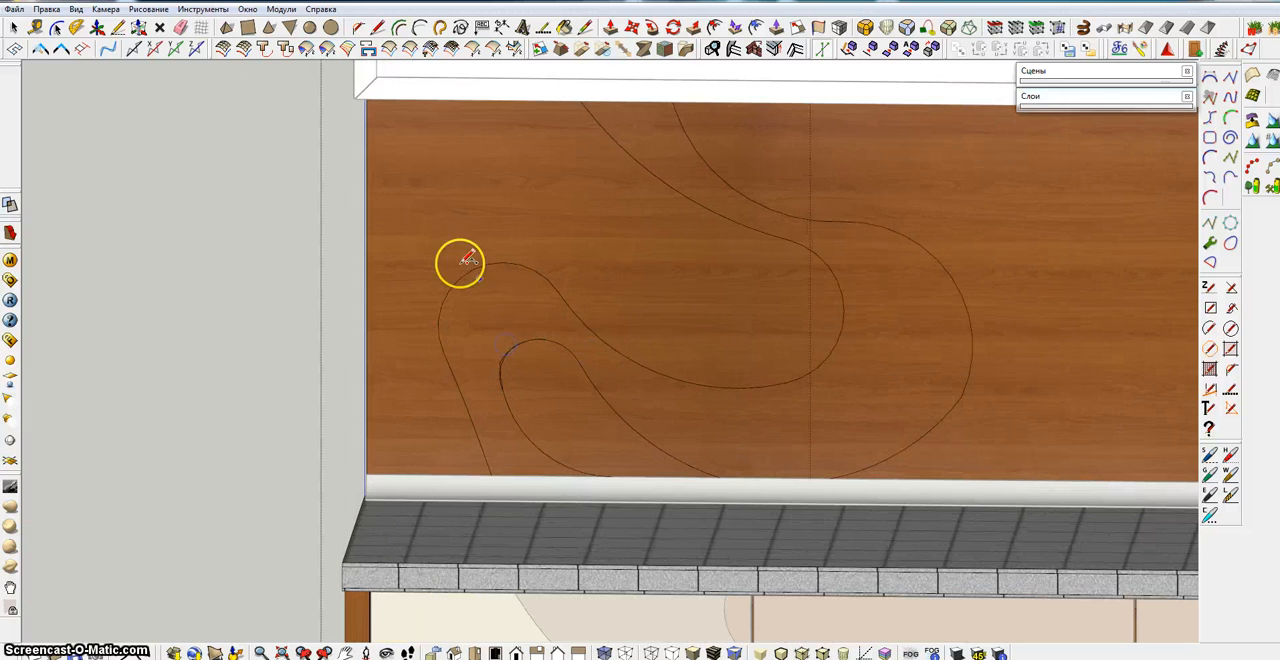
pyautogui.scroll(3, 390, 320)
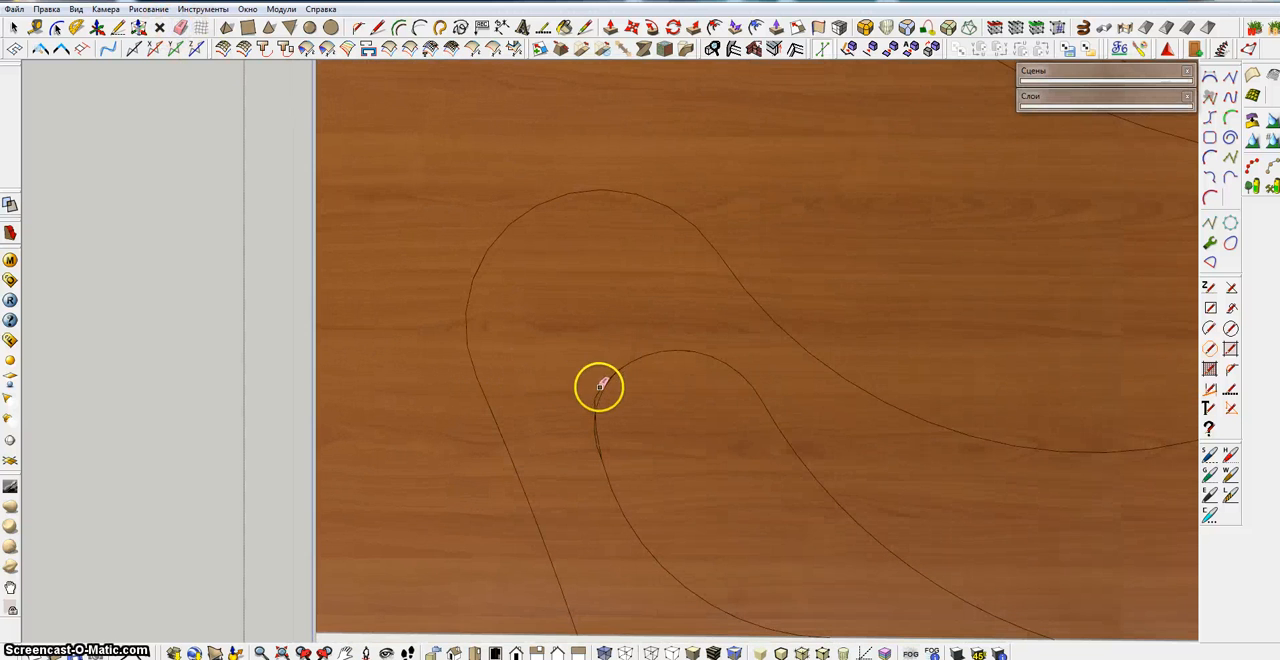
pyautogui.scroll(-5, 626, 447)
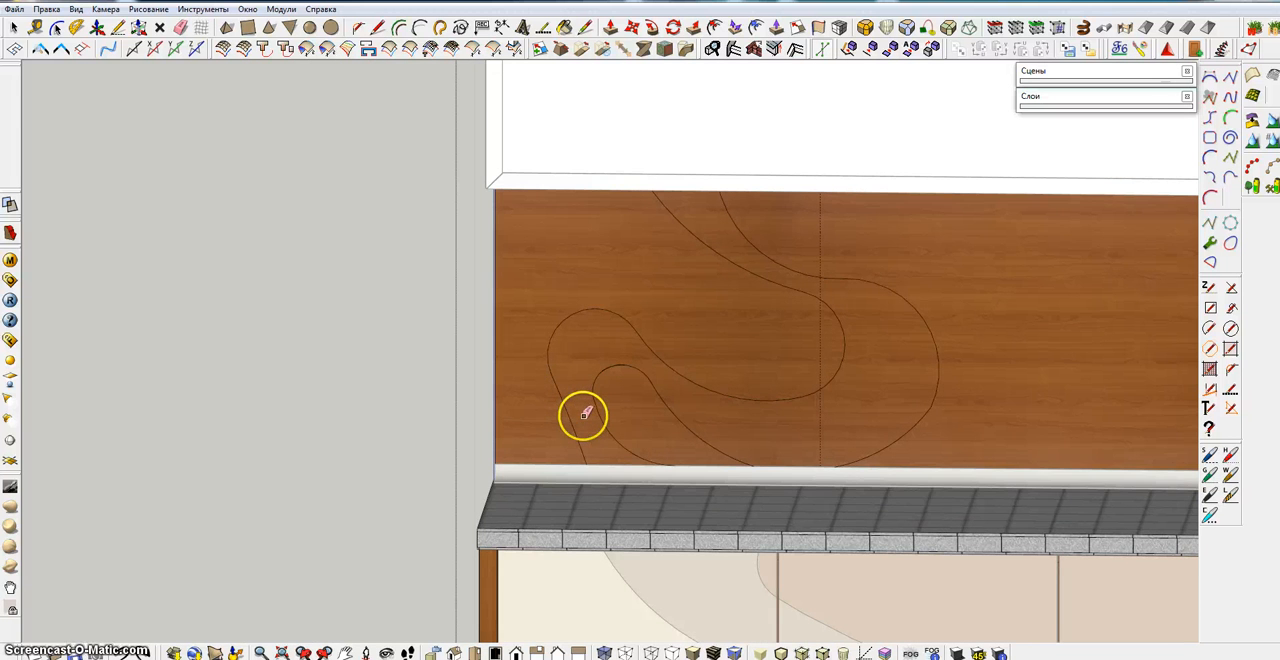
pyautogui.scroll(-2, 577, 415)
pyautogui.keyDown('shift'); pyautogui.moveTo(600, 394); pyautogui.dragTo(545, 298, button='middle'); pyautogui.keyUp('shift')
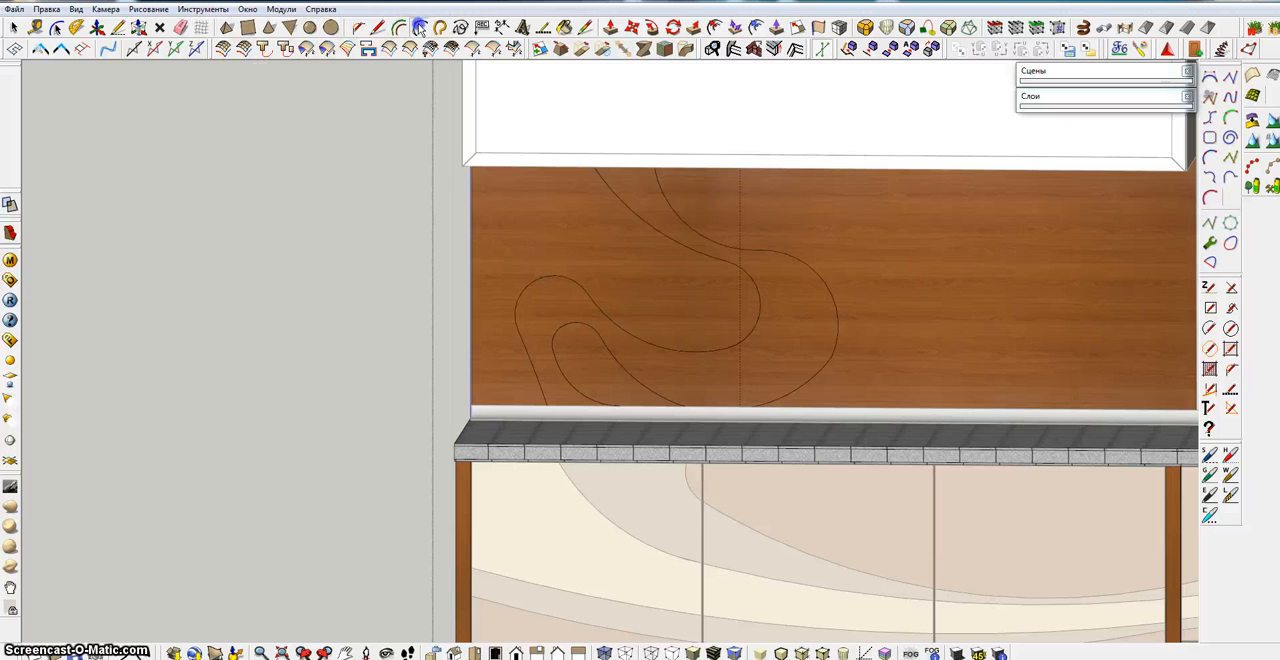
# Replace the first curve's right bulge with a single arc from the guide line to the backsplash's lower edge, erasing the old bulge
pyautogui.scroll(-3, 543, 280)
pyautogui.keyDown('shift'); pyautogui.moveTo(569, 257); pyautogui.dragTo(572, 286, button='middle'); pyautogui.keyUp('shift')
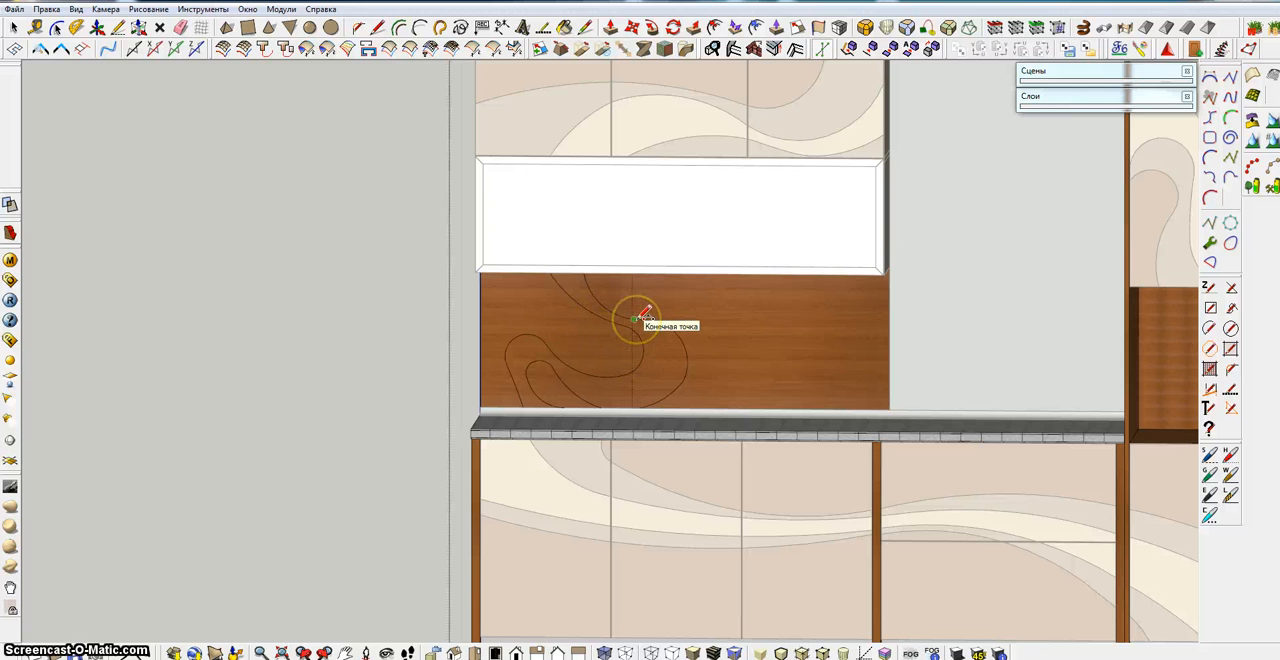
pyautogui.click(634, 319)
pyautogui.click(640, 405)
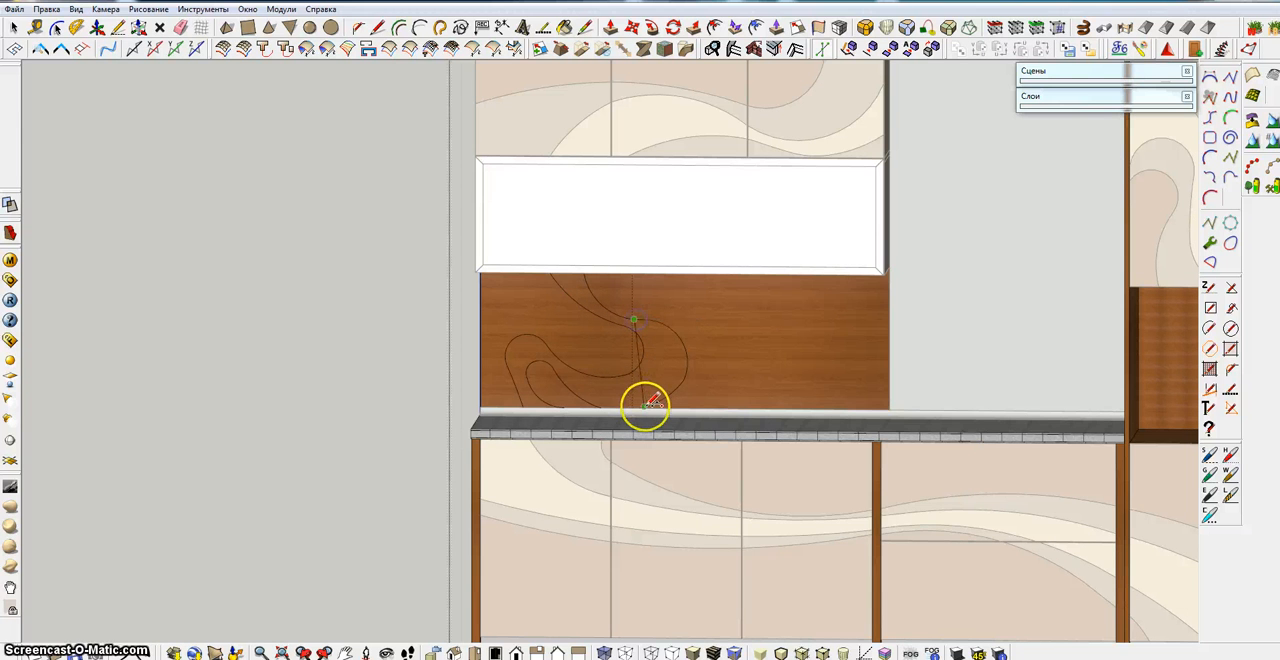
pyautogui.click(644, 406)
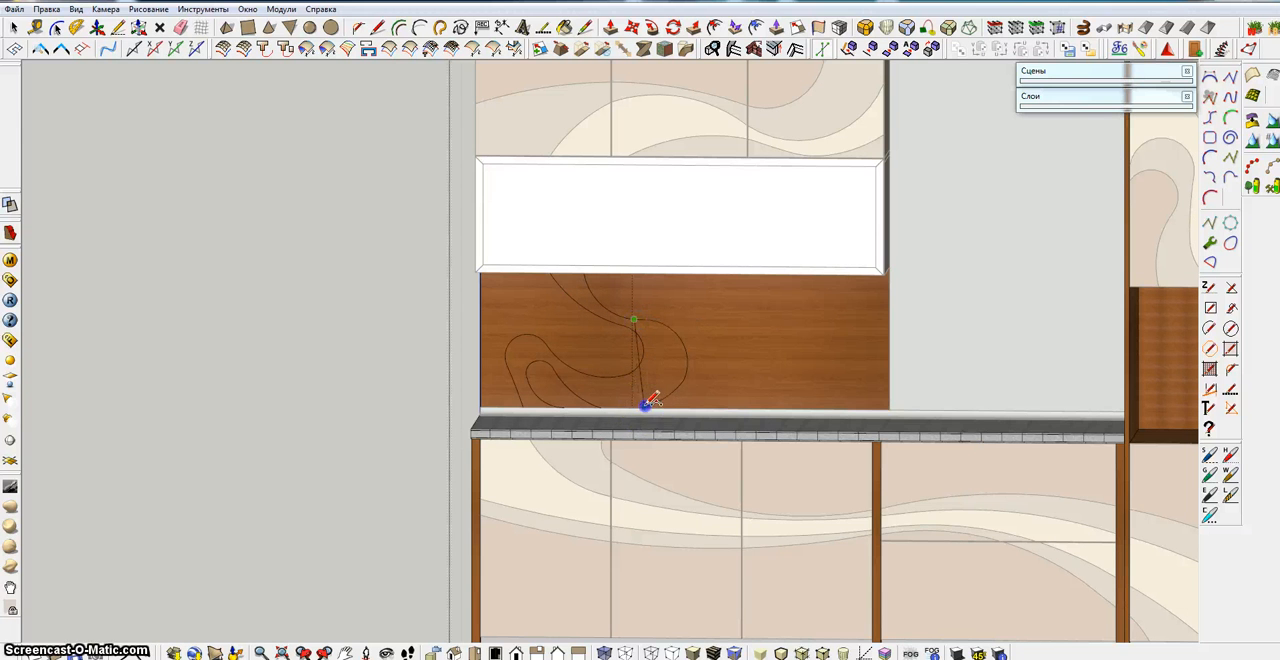
pyautogui.click(675, 355)
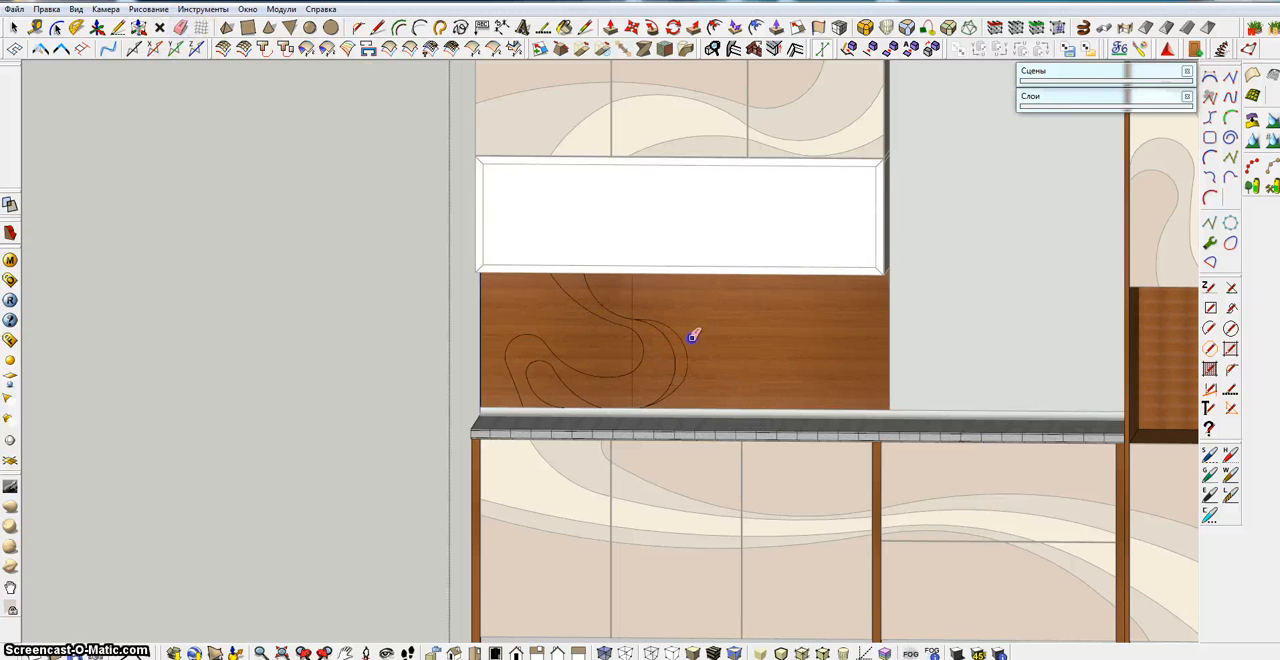
pyautogui.moveTo(686, 342); pyautogui.dragTo(685, 383)
pyautogui.scroll(4, 649, 311)
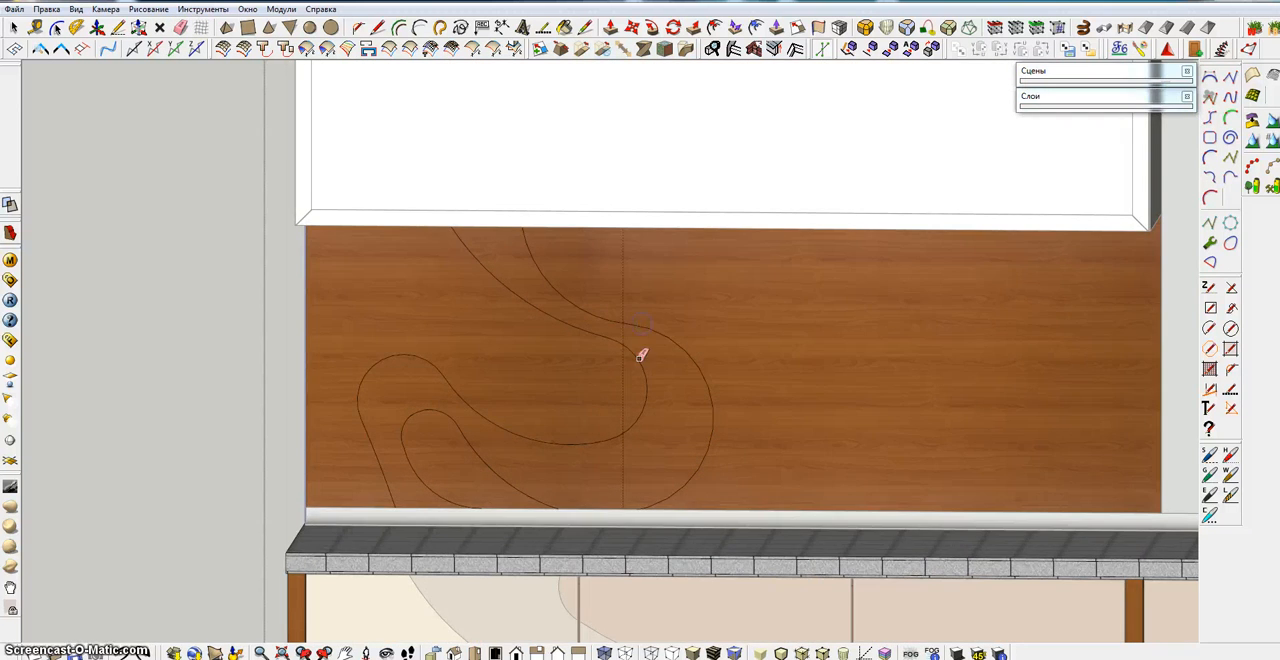
# Draw a third curve from the backsplash's left edge above the loop, using tangent arcs and ending in a small hook near the guide line
pyautogui.scroll(-4, 626, 403)
pyautogui.click(608, 364)
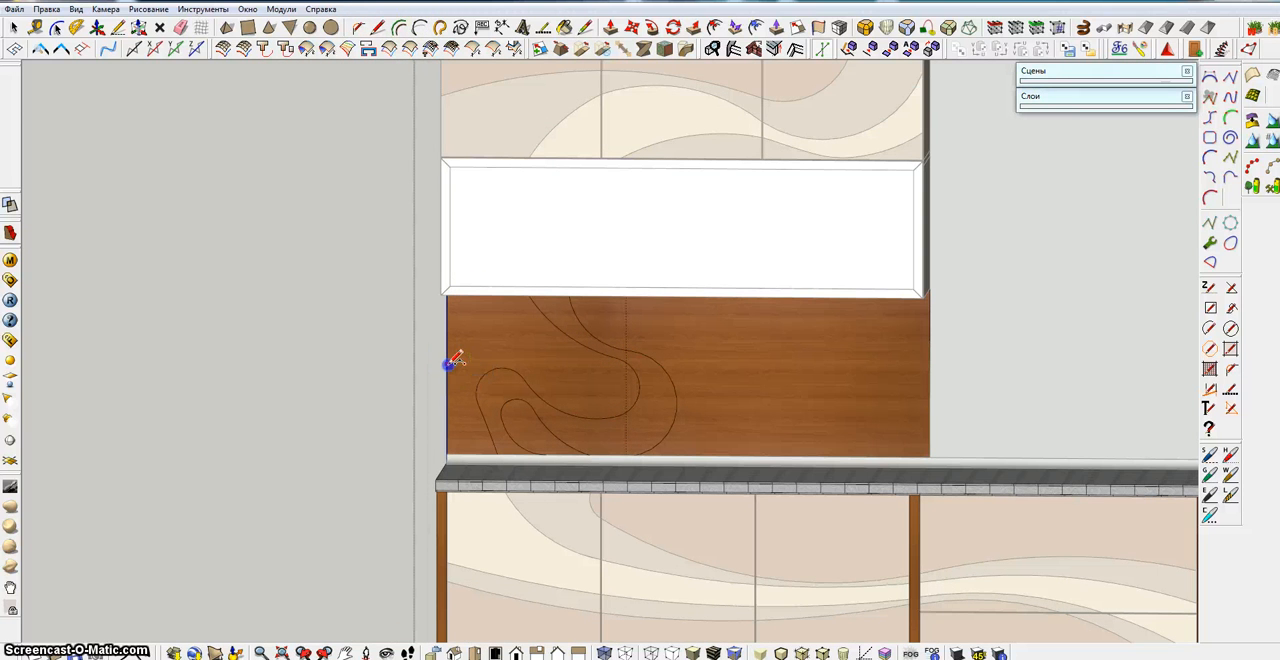
pyautogui.click(512, 344)
pyautogui.moveTo(521, 352)
pyautogui.mouseDown()
pyautogui.moveTo(597, 386)
pyautogui.moveTo(566, 374)
pyautogui.moveTo(581, 396)
pyautogui.moveTo(580, 376)
pyautogui.moveTo(574, 397)
pyautogui.moveTo(589, 383)
pyautogui.moveTo(563, 390)
pyautogui.moveTo(522, 353)
pyautogui.moveTo(527, 322)
pyautogui.moveTo(543, 340)
pyautogui.moveTo(524, 352)
pyautogui.mouseUp()
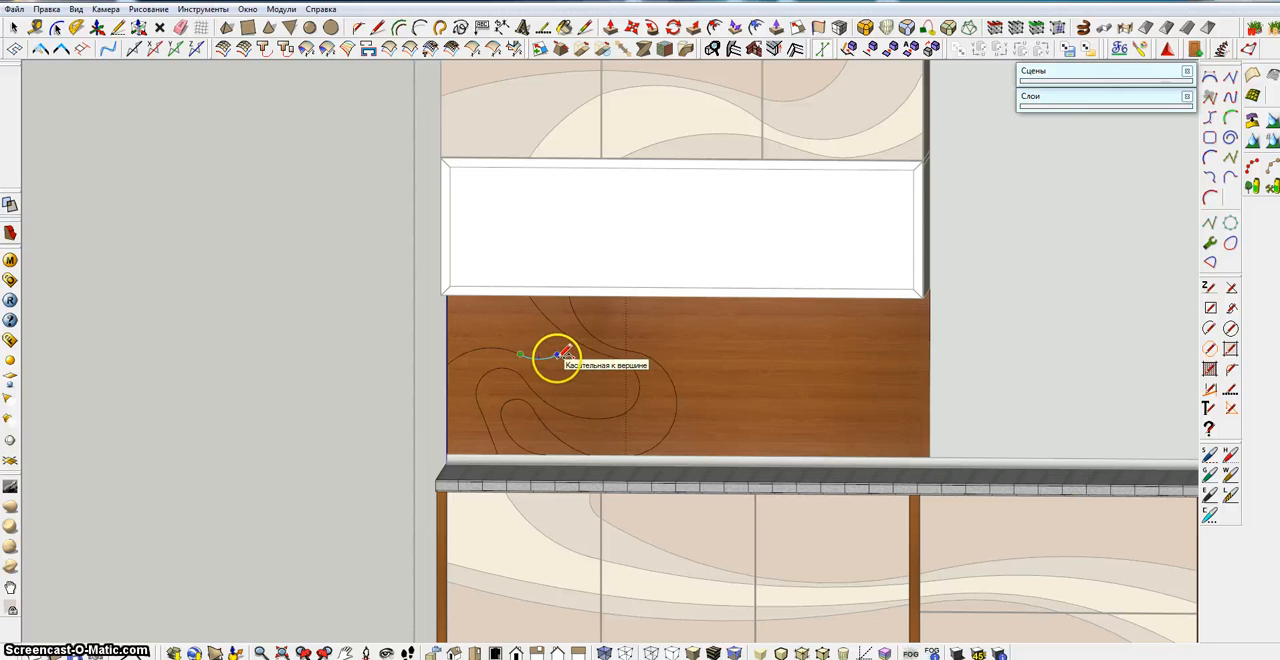
pyautogui.moveTo(557, 356); pyautogui.dragTo(593, 390)
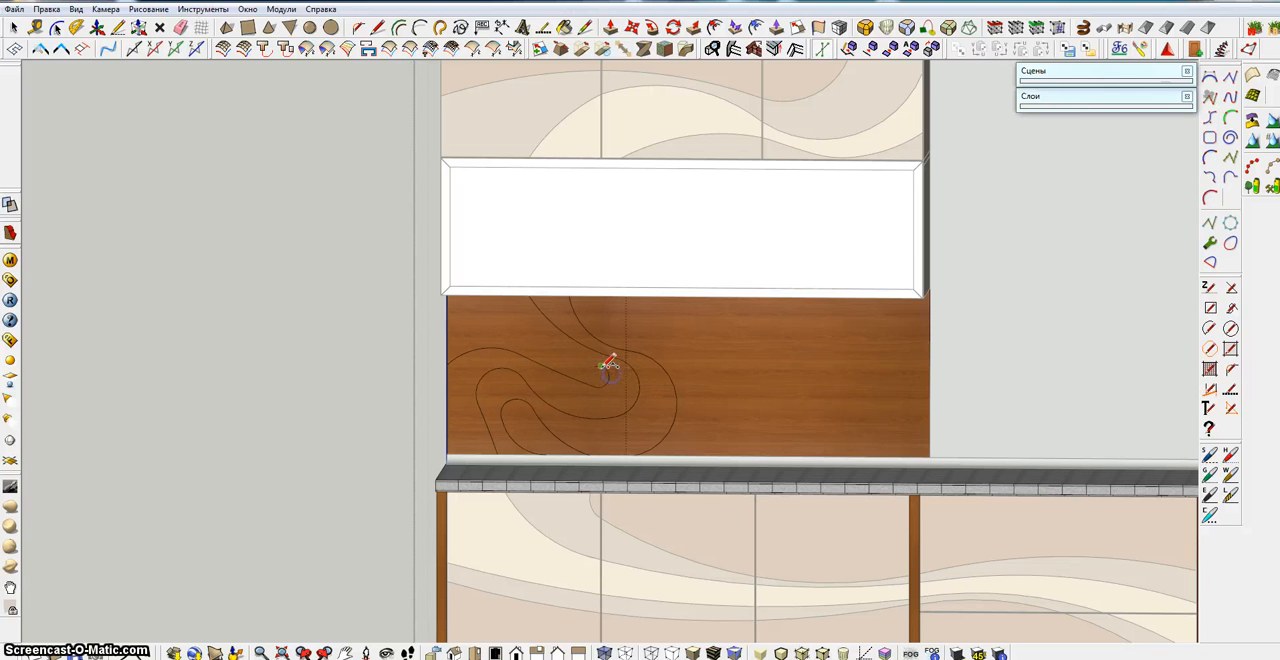
# Close the third curve with a tangent arc from the hook back up to the backsplash's upper edge near its left corner
pyautogui.moveTo(553, 337); pyautogui.dragTo(453, 302)
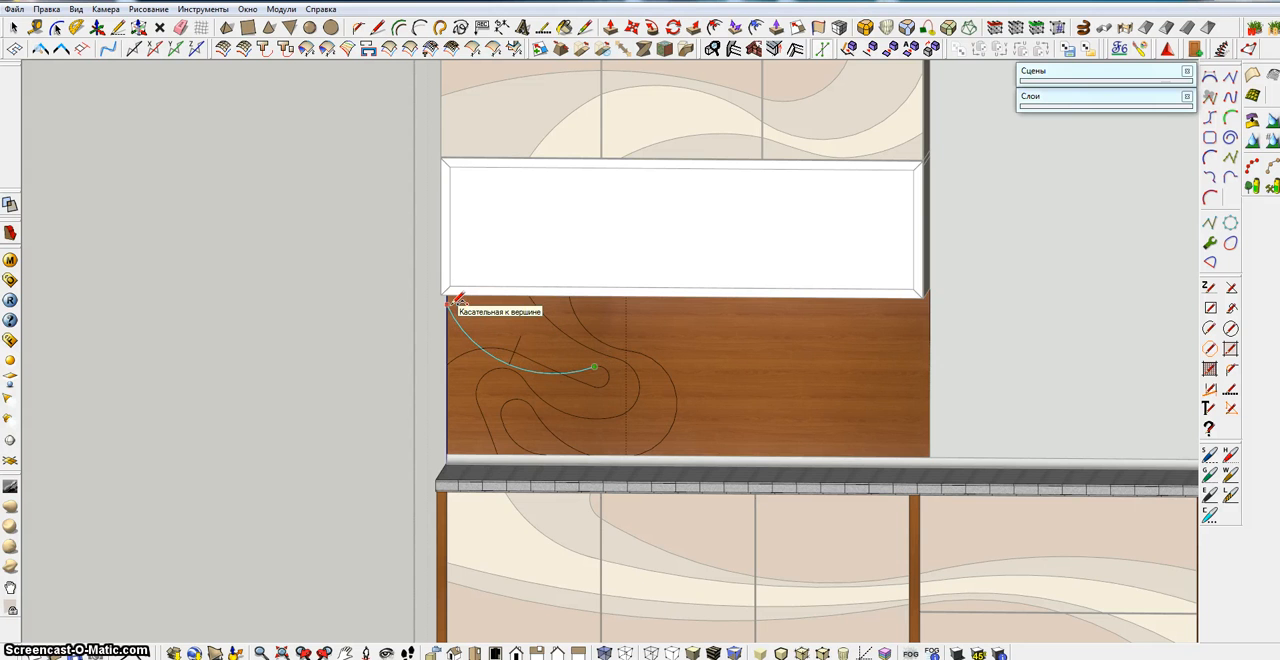
pyautogui.moveTo(481, 304); pyautogui.dragTo(482, 228, button='middle')
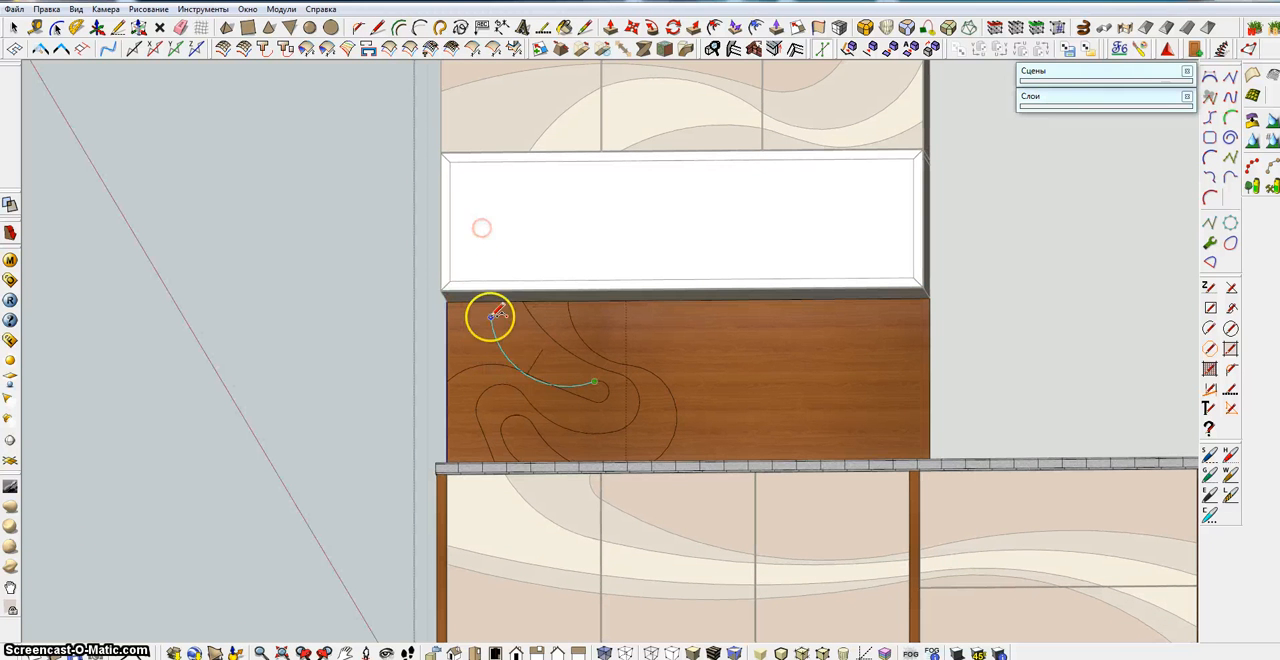
pyautogui.moveTo(491, 316); pyautogui.dragTo(531, 353)
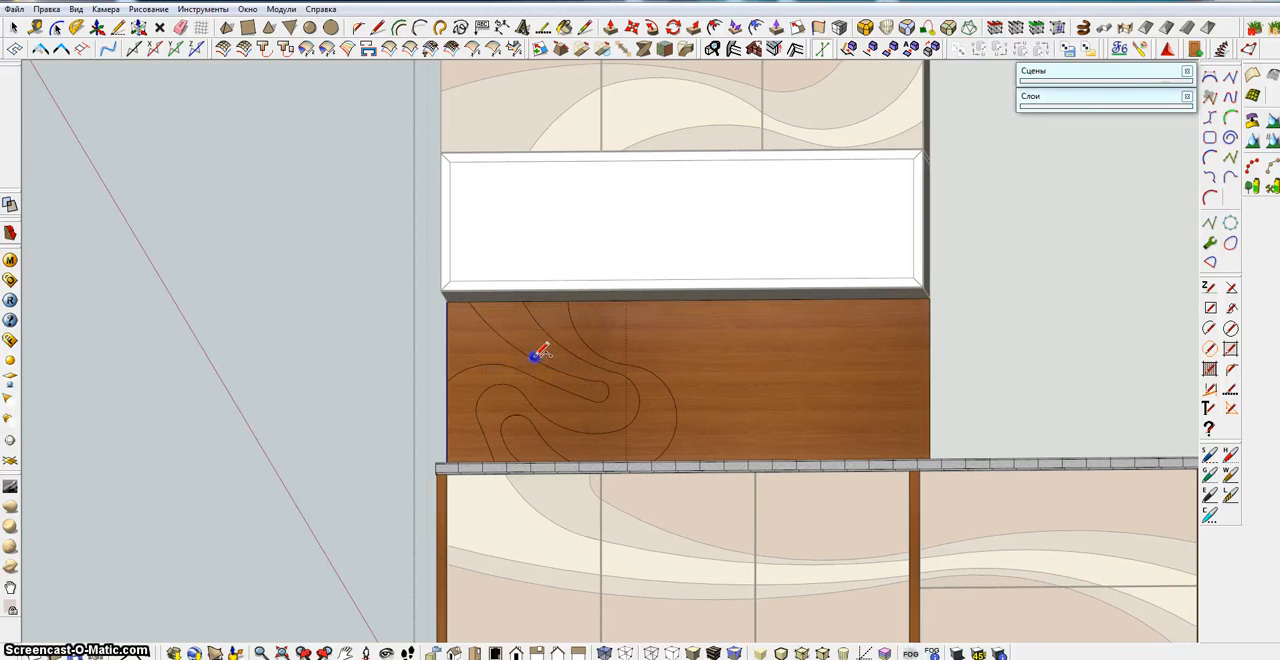
# Shorten the third curve's hook by bridging its two sides with a small arc and erasing the old tip
pyautogui.scroll(3, 636, 415)
pyautogui.moveTo(613, 410); pyautogui.dragTo(555, 378)
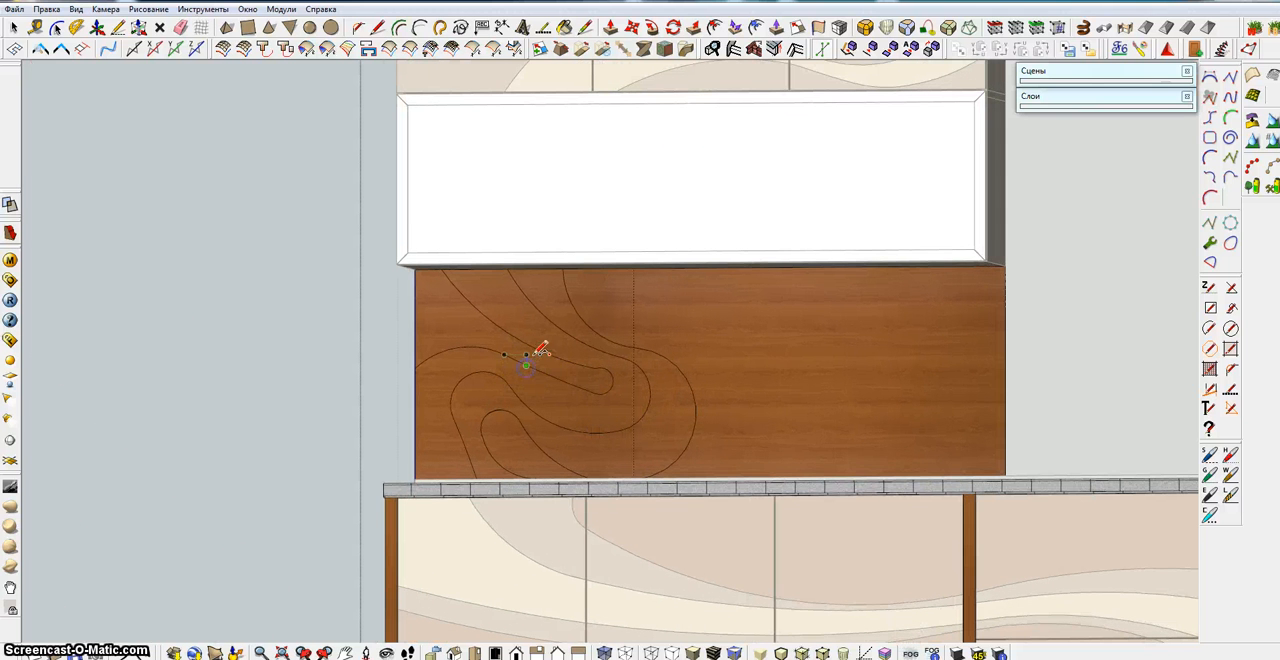
pyautogui.moveTo(541, 345); pyautogui.dragTo(546, 359)
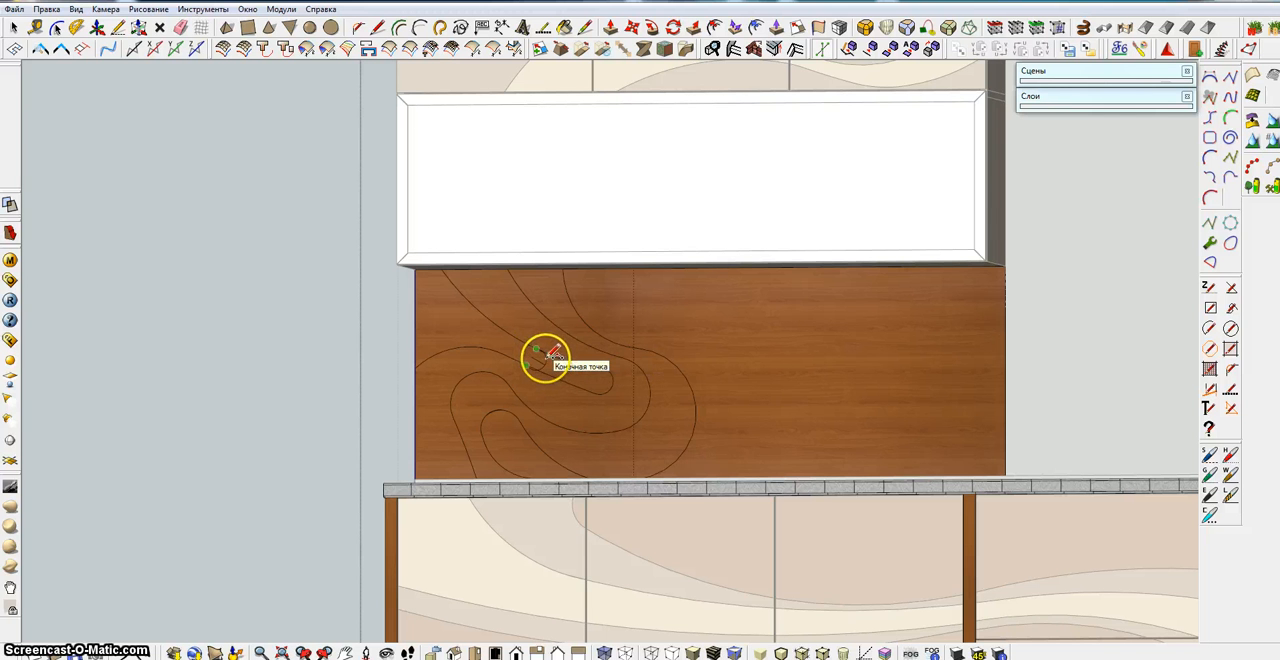
pyautogui.scroll(4, 541, 357)
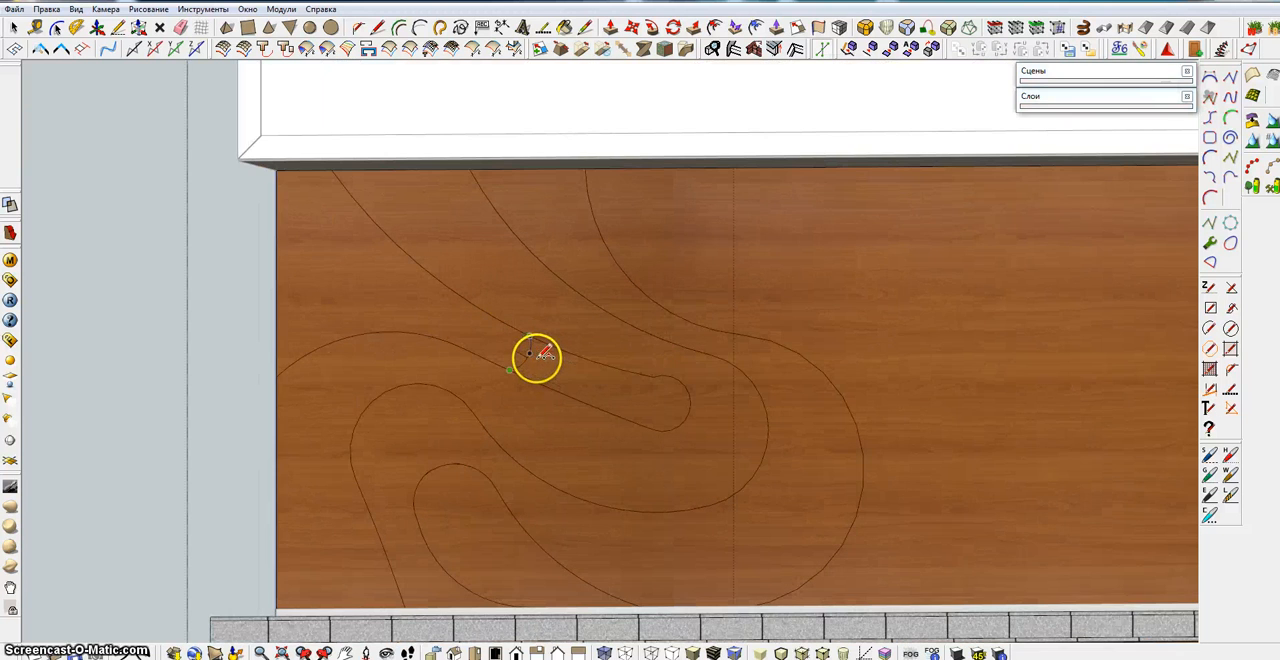
pyautogui.click(180, 27)
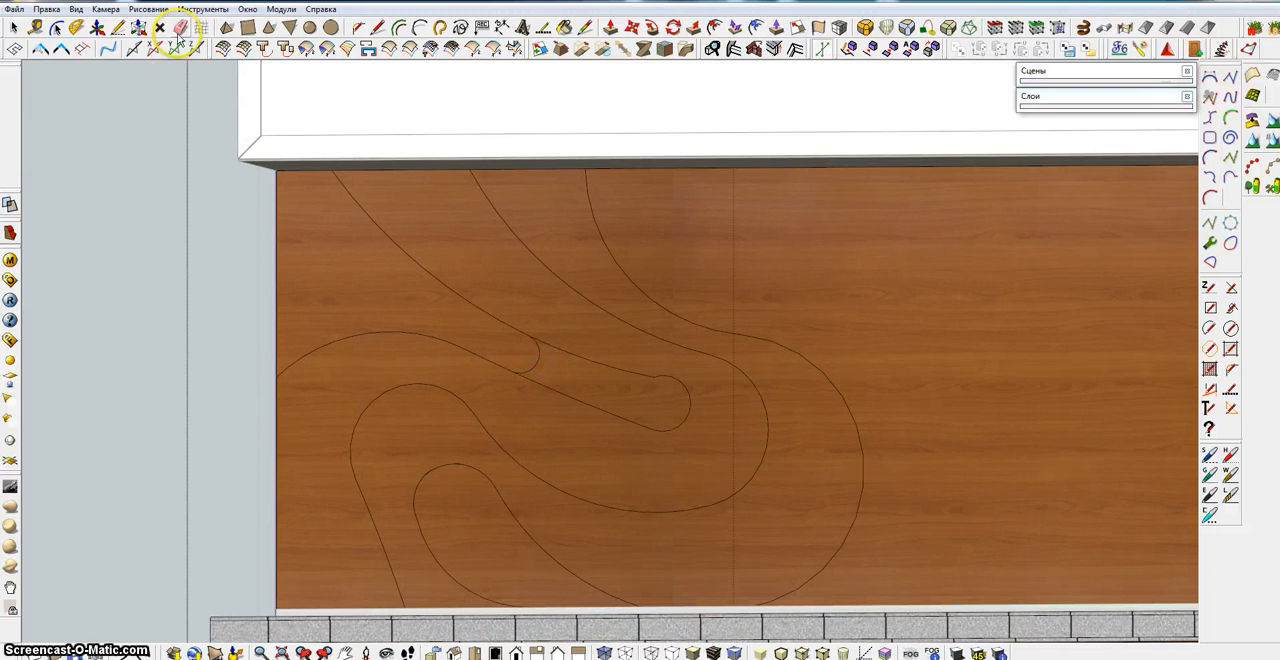
pyautogui.moveTo(457, 266)
pyautogui.mouseDown()
pyautogui.moveTo(580, 371)
pyautogui.moveTo(662, 392)
pyautogui.moveTo(675, 422)
pyautogui.mouseUp()
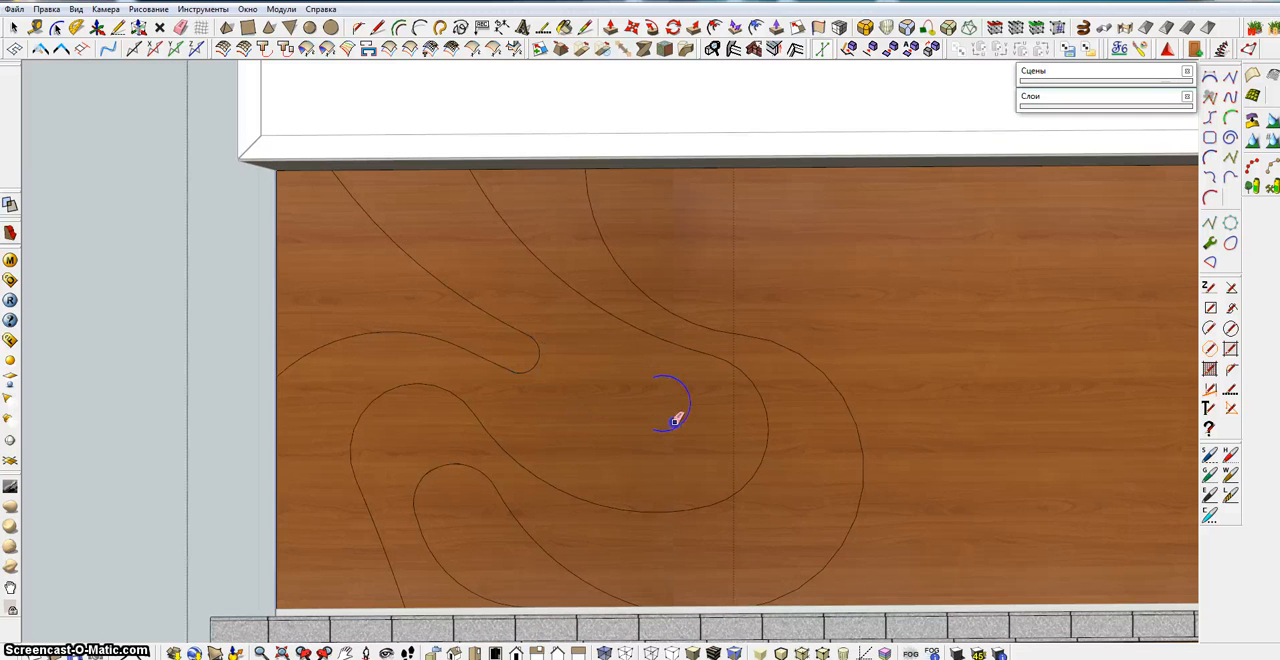
# Erase the small inner loop at the backsplash's lower edge
pyautogui.scroll(-5, 660, 415)
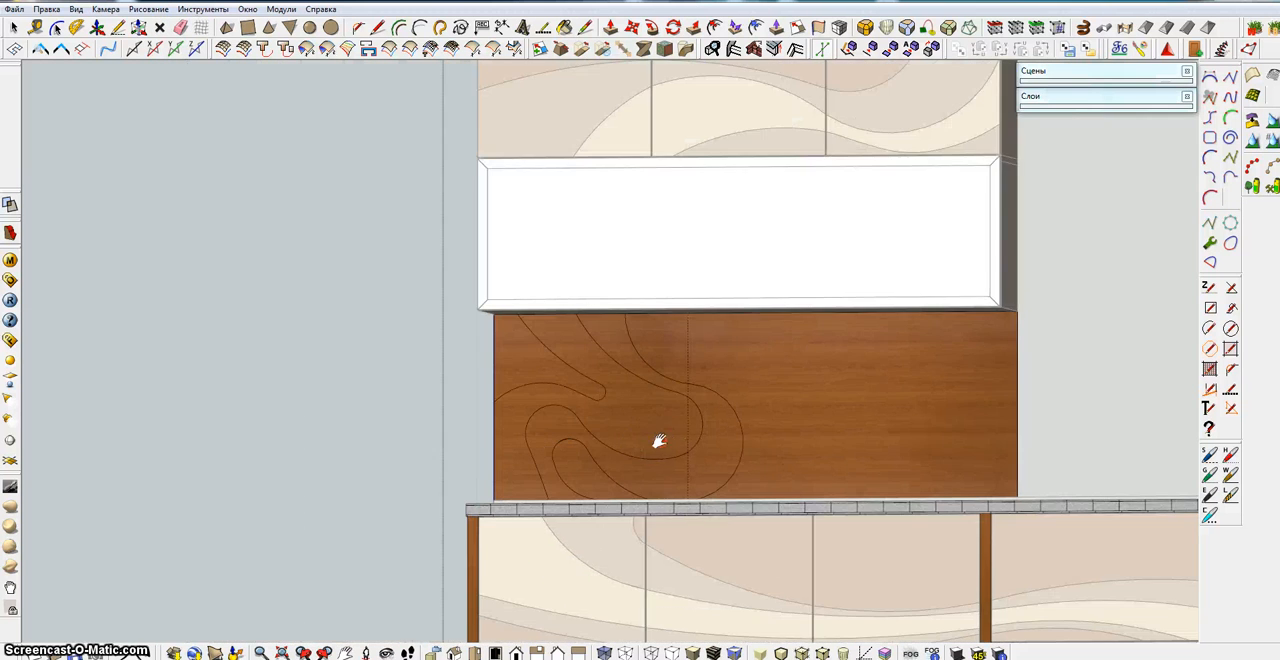
pyautogui.moveTo(663, 377); pyautogui.dragTo(633, 376, button='middle')
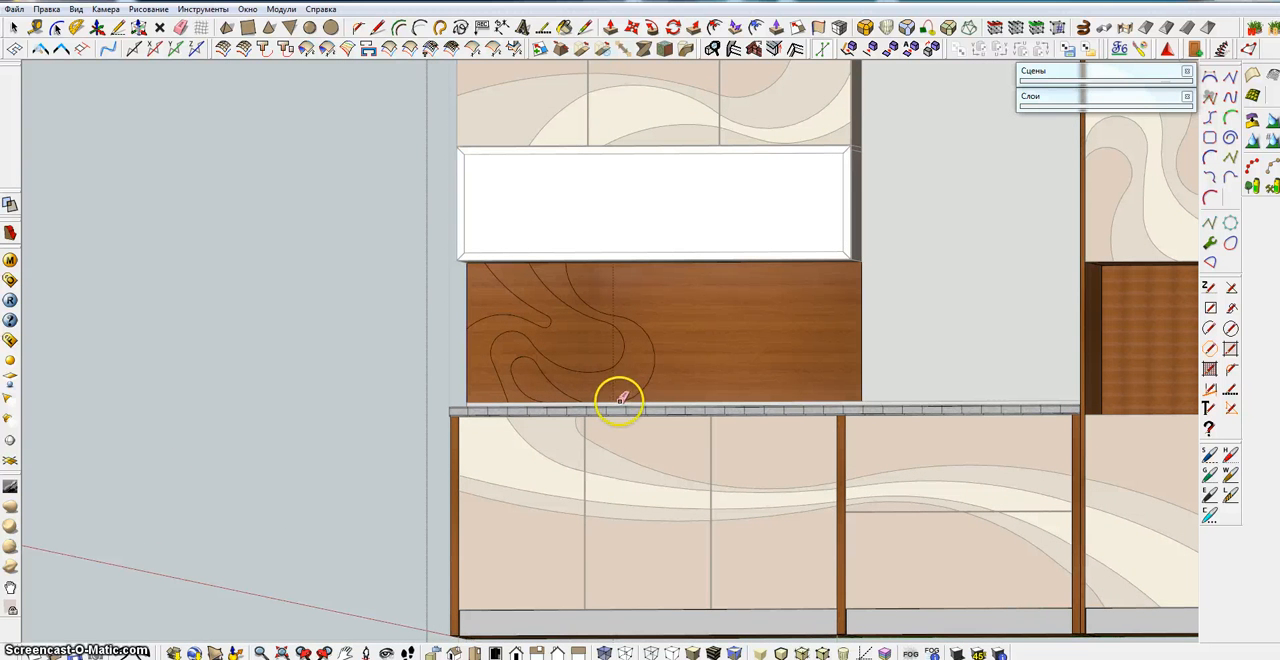
pyautogui.click(535, 344)
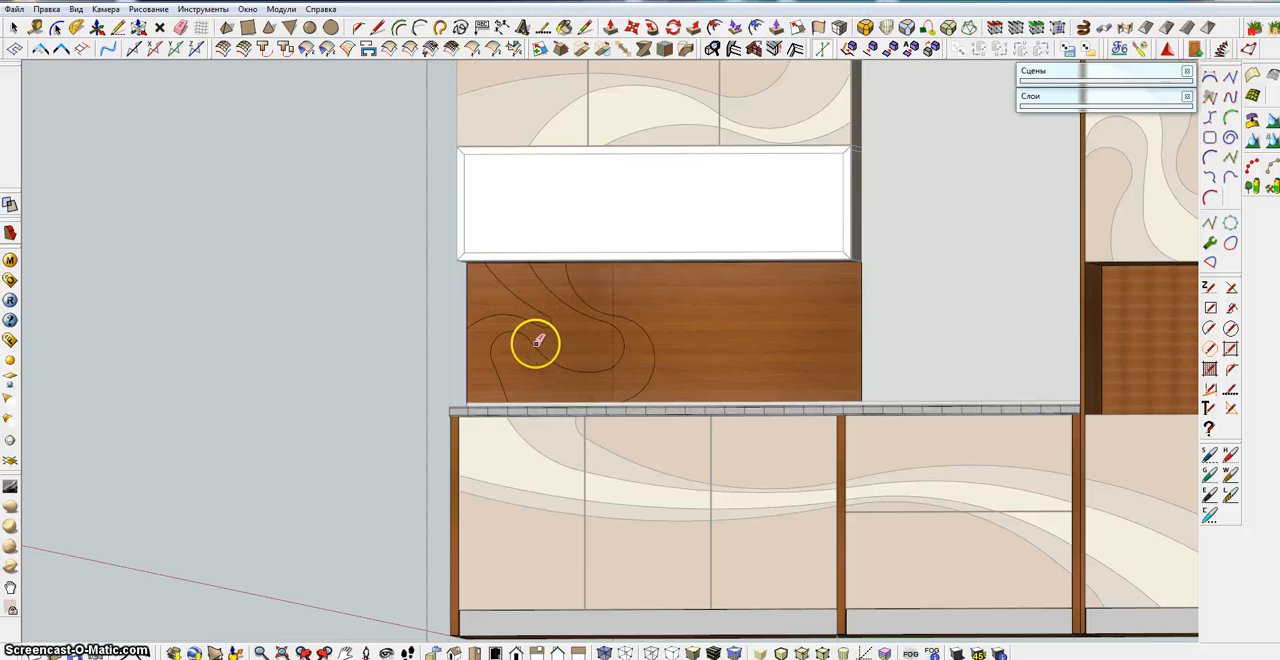
# Replace the remaining loop's rounded top with a lower, smaller arc between its left side and the right-hand curve, erasing the old top
pyautogui.click(420, 25)
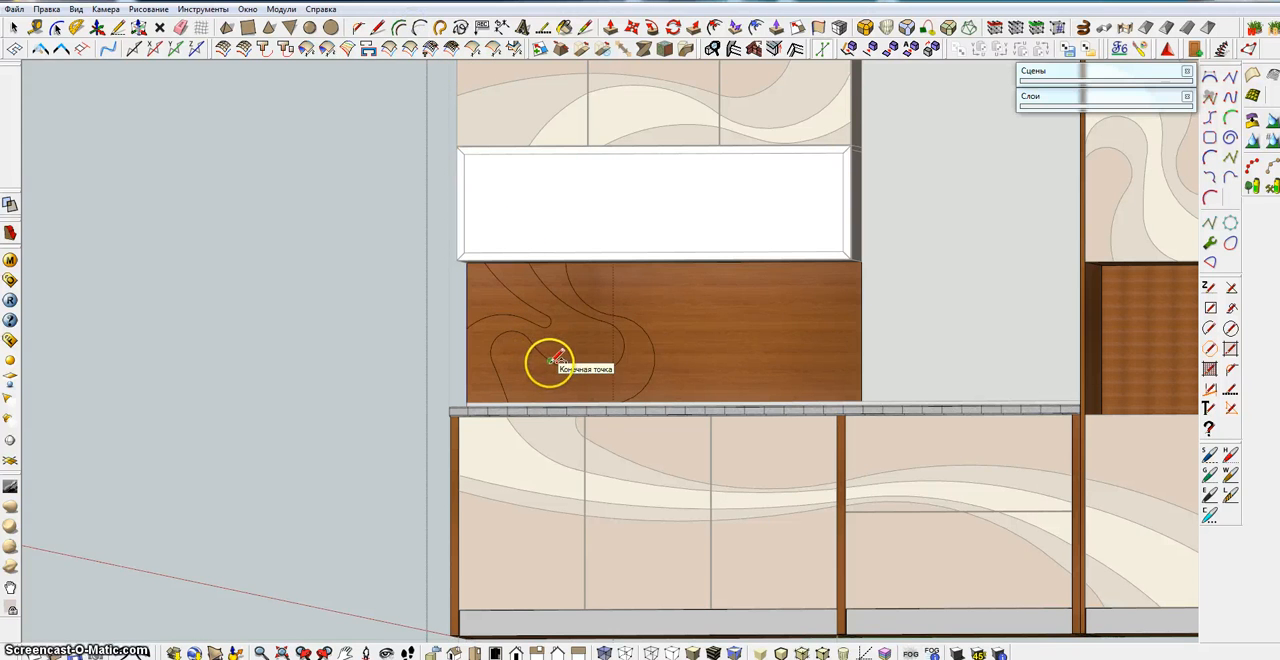
pyautogui.click(552, 361)
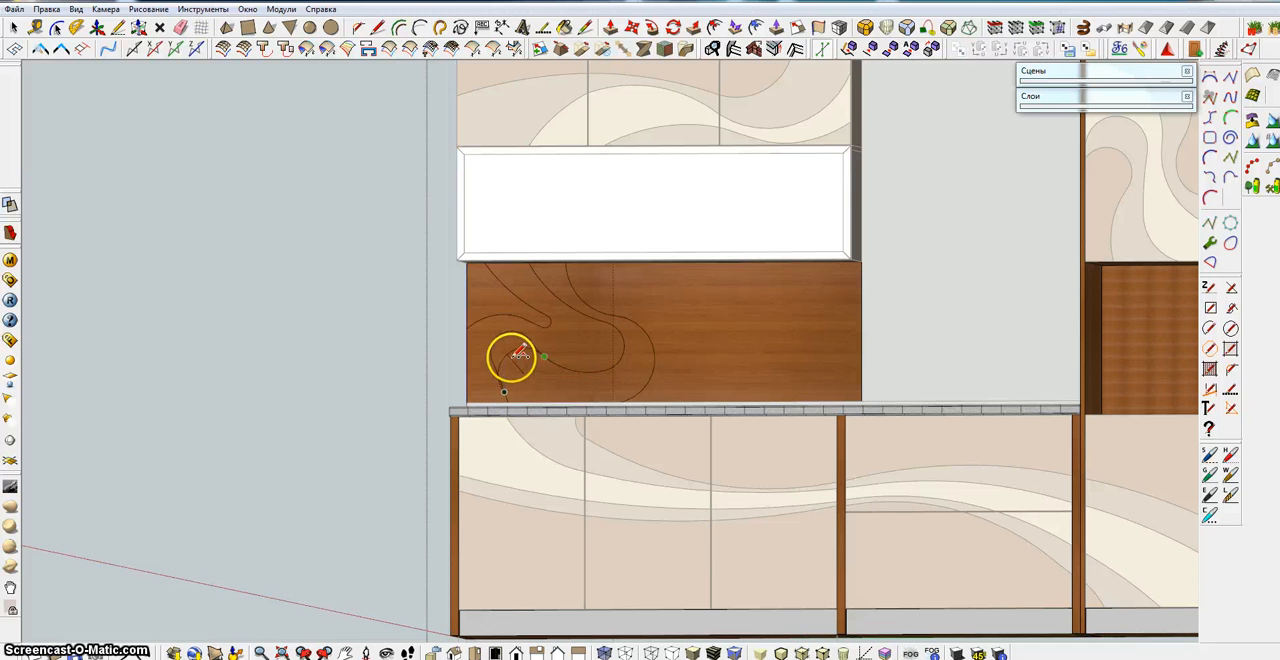
pyautogui.scroll(2, 519, 355)
pyautogui.click(519, 358)
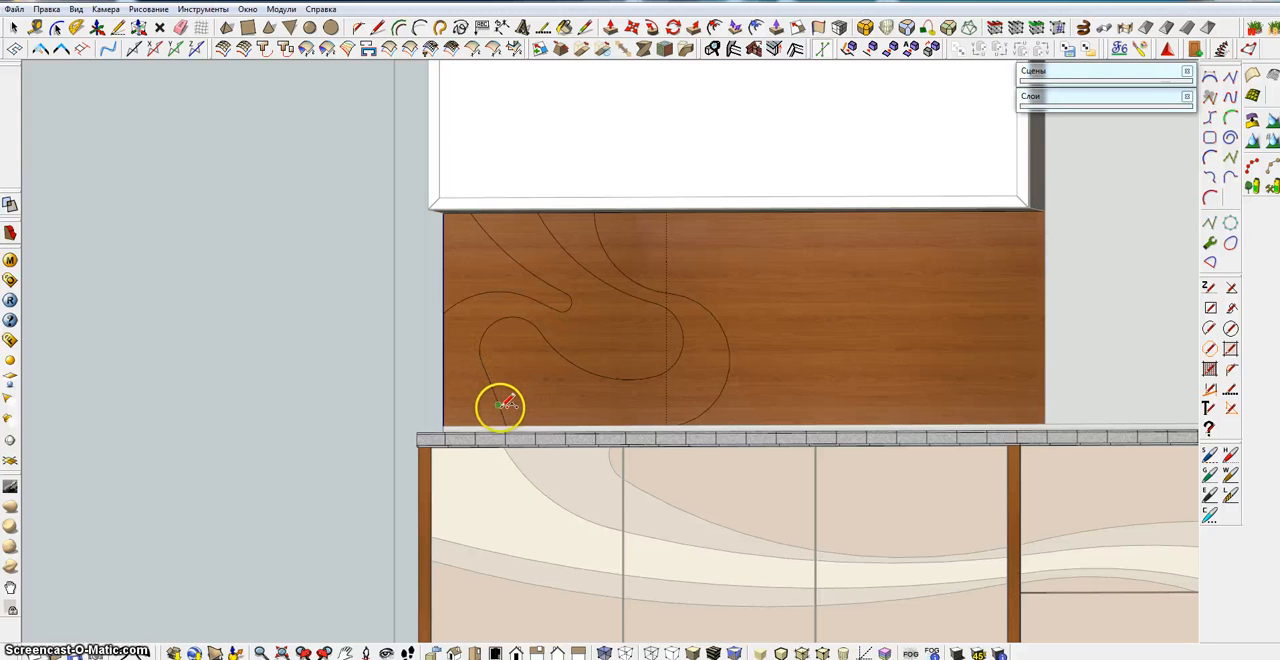
pyautogui.click(502, 414)
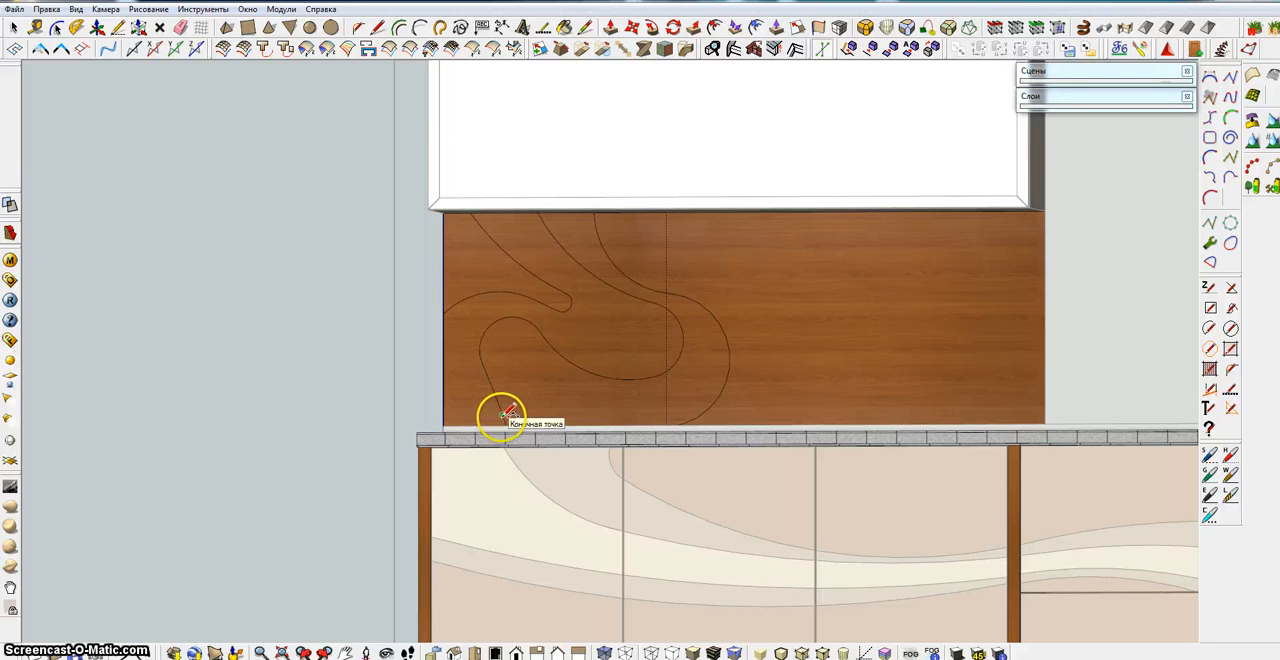
pyautogui.click(561, 357)
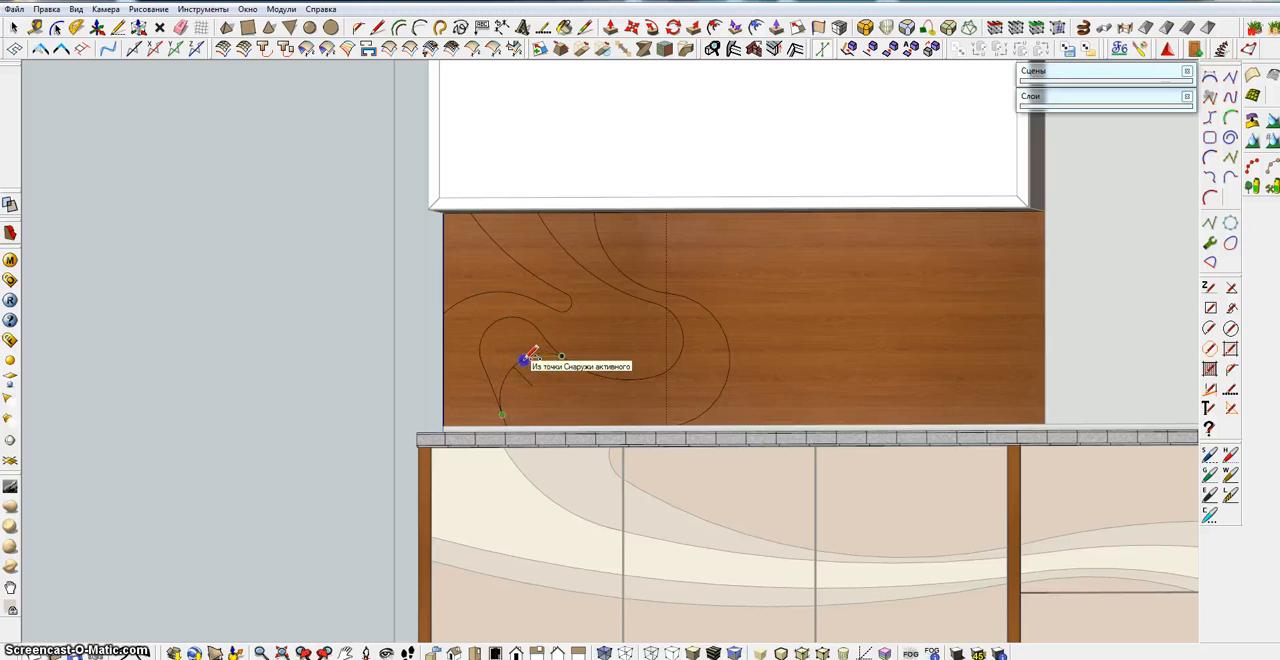
pyautogui.click(530, 356)
pyautogui.moveTo(500, 297); pyautogui.dragTo(549, 337)
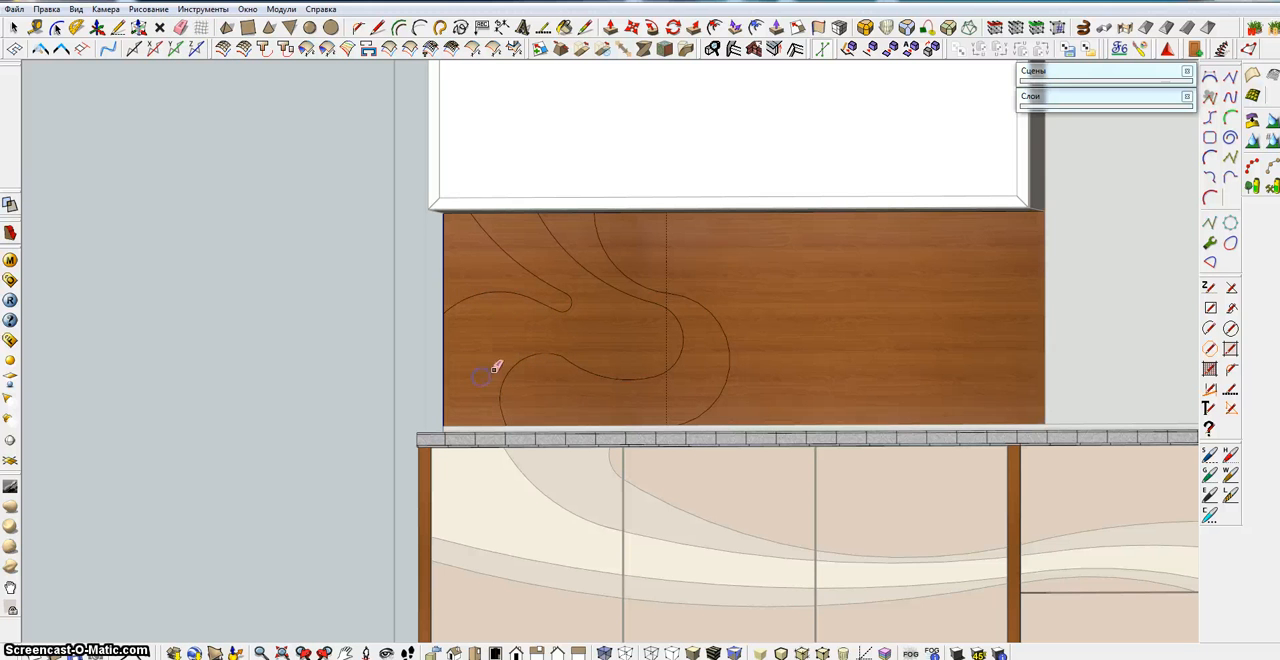
# Try to paint the backsplash area below the third curve with the Beige wave colour sampled from the lower fronts
pyautogui.scroll(-5, 495, 368)
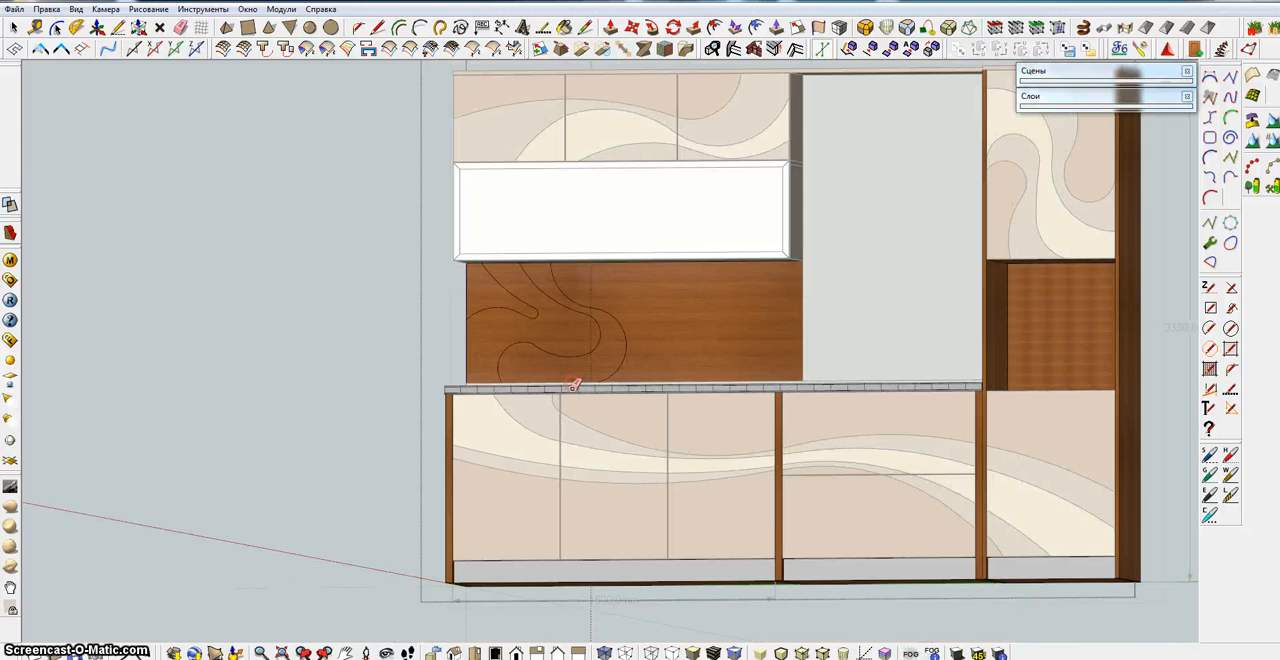
pyautogui.scroll(1, 574, 384)
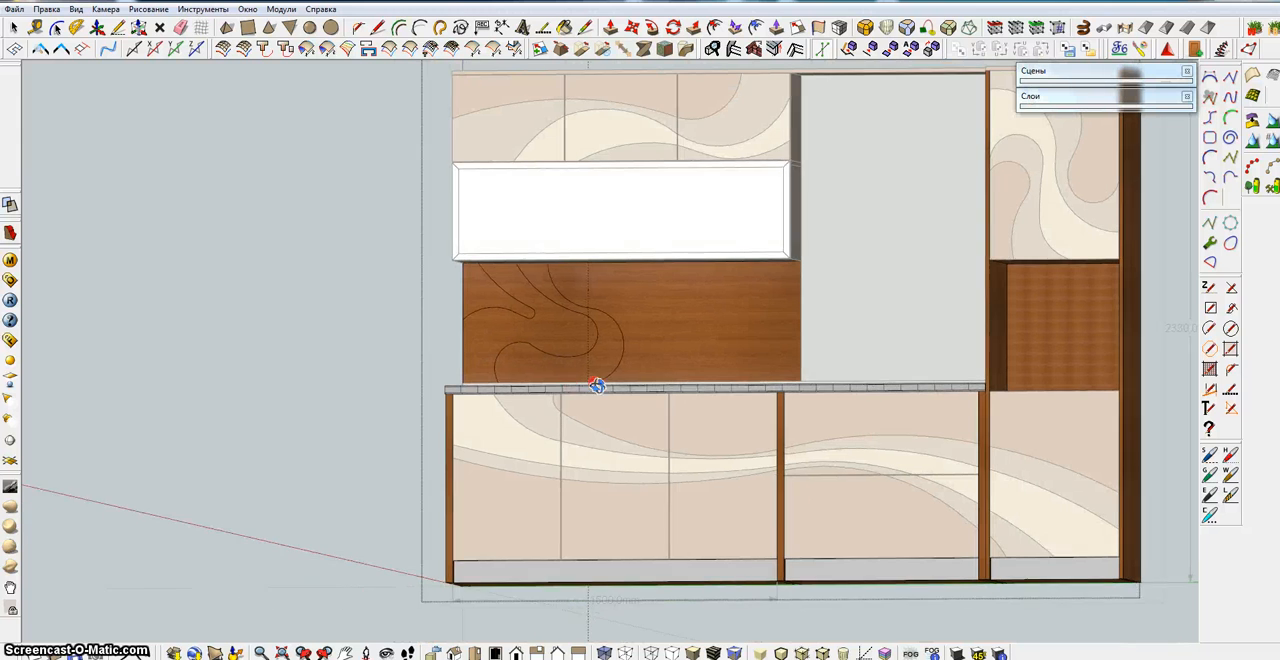
pyautogui.click(564, 27)
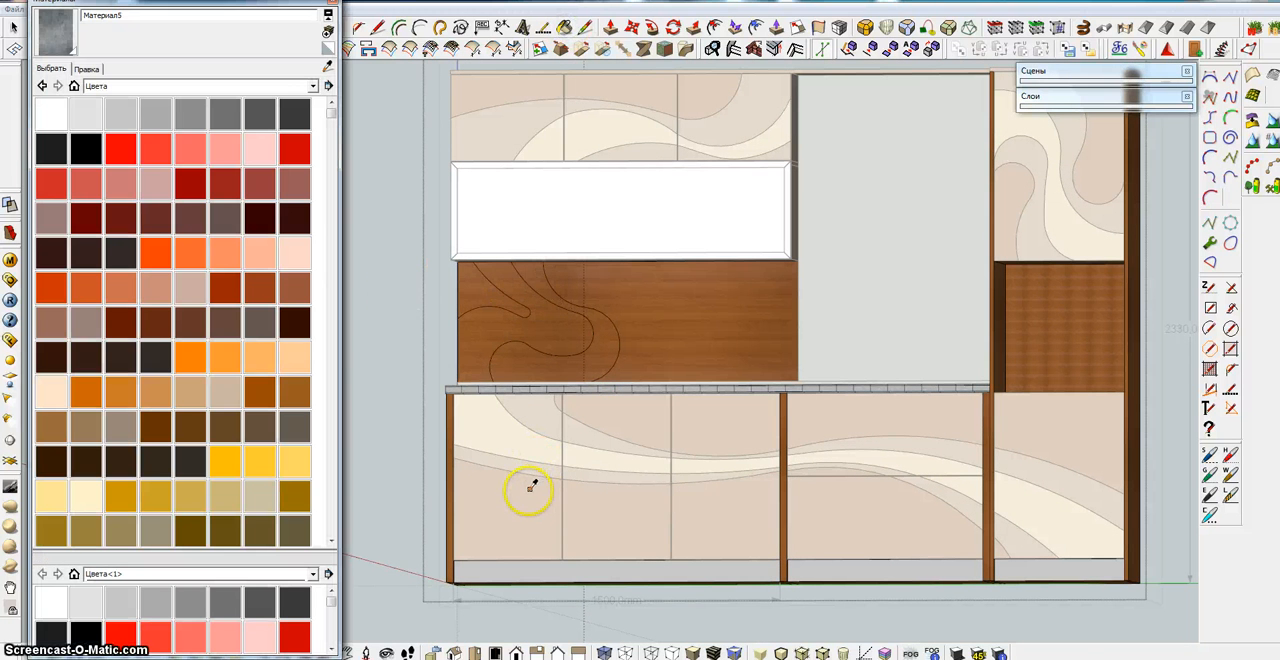
pyautogui.keyDown('alt'); pyautogui.click(514, 460); pyautogui.keyUp('alt')
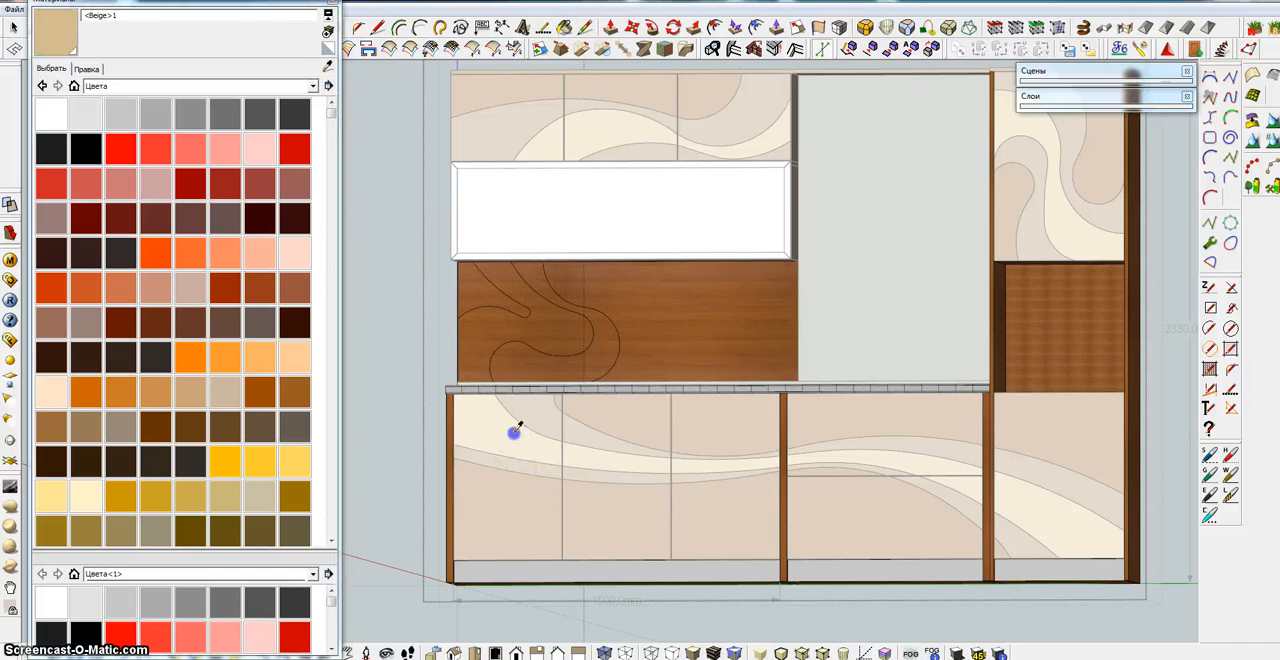
pyautogui.click(482, 340)
pyautogui.hotkey('ctrl', 'z')
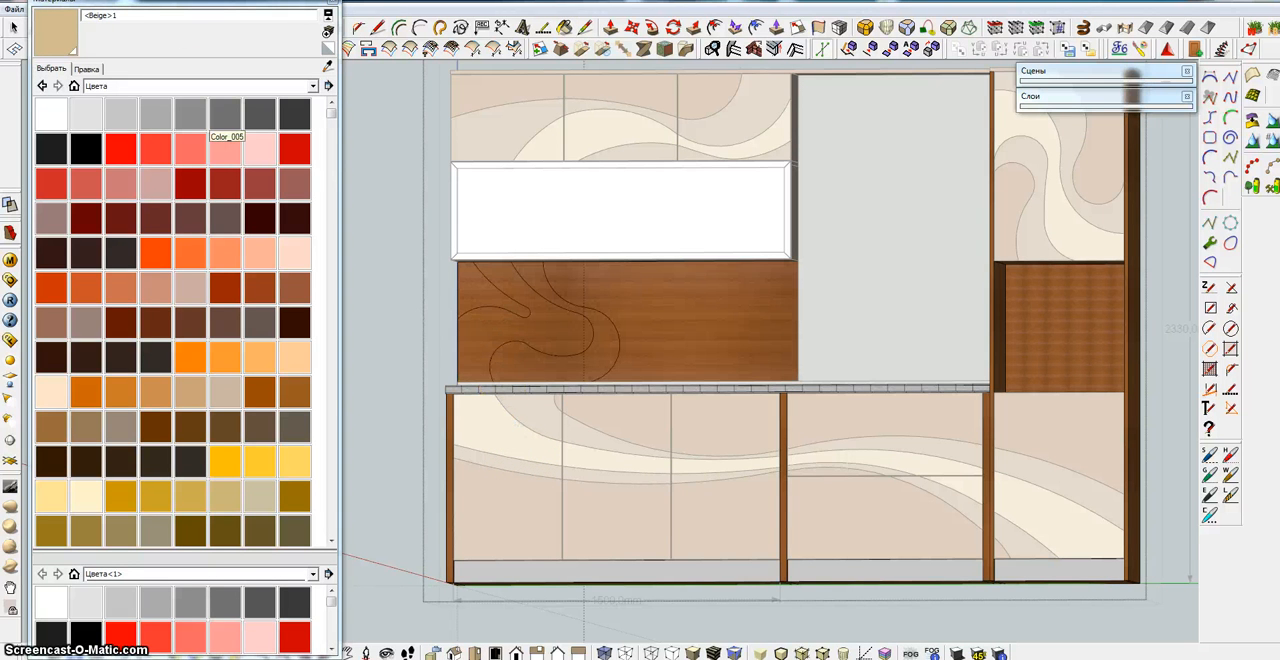
pyautogui.click(332, 4)
pyautogui.press('space')
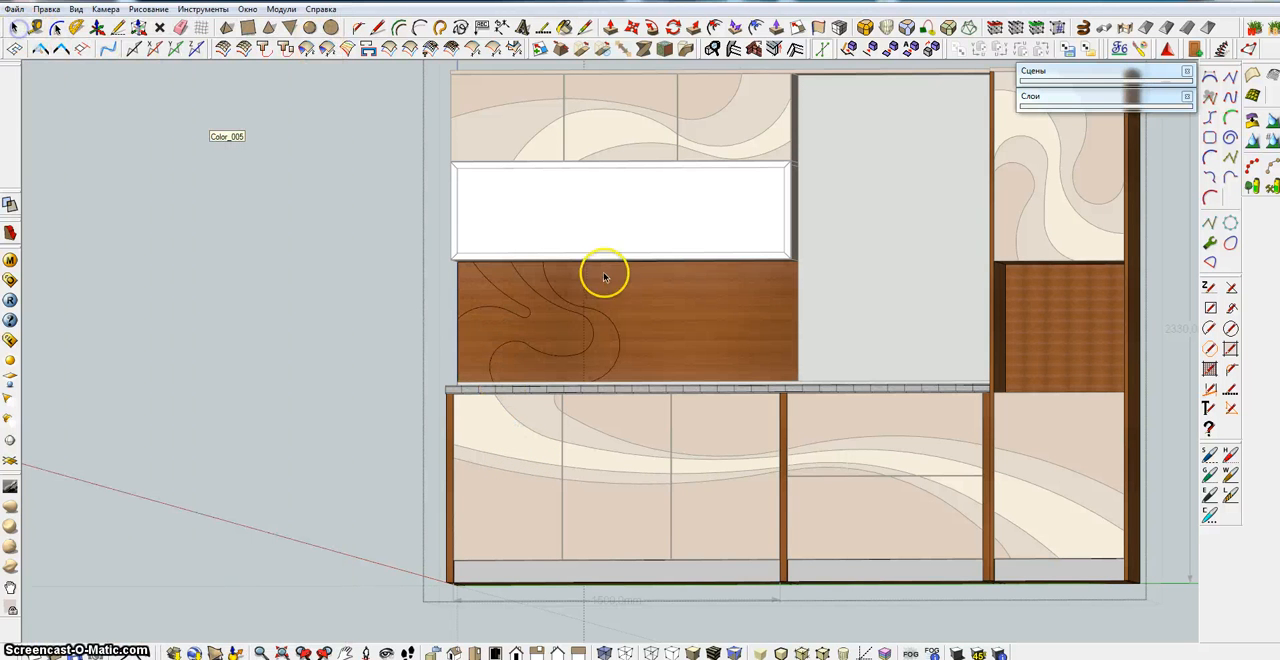
# Leave the backsplash group, explode it, and select its large face to check how the curves divide it
pyautogui.click(604, 274)
pyautogui.click(629, 293)
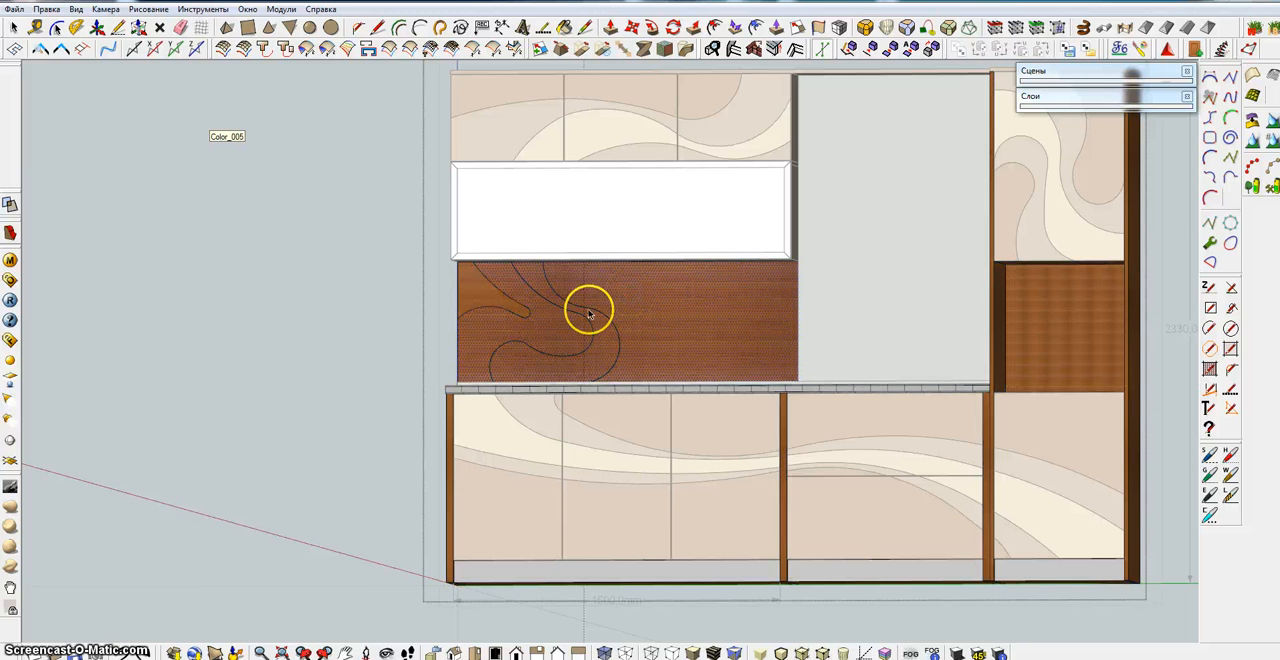
pyautogui.scroll(2, 577, 328)
pyautogui.scroll(1, 577, 328)
pyautogui.rightClick(651, 271)
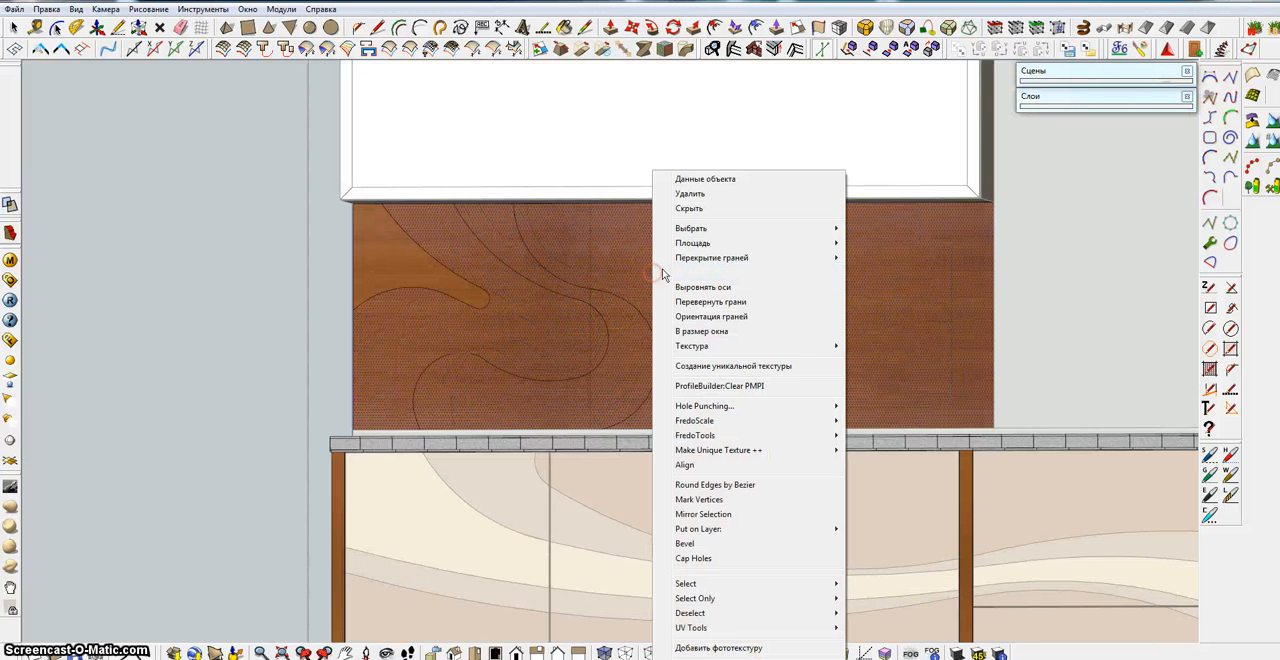
pyautogui.click(619, 256)
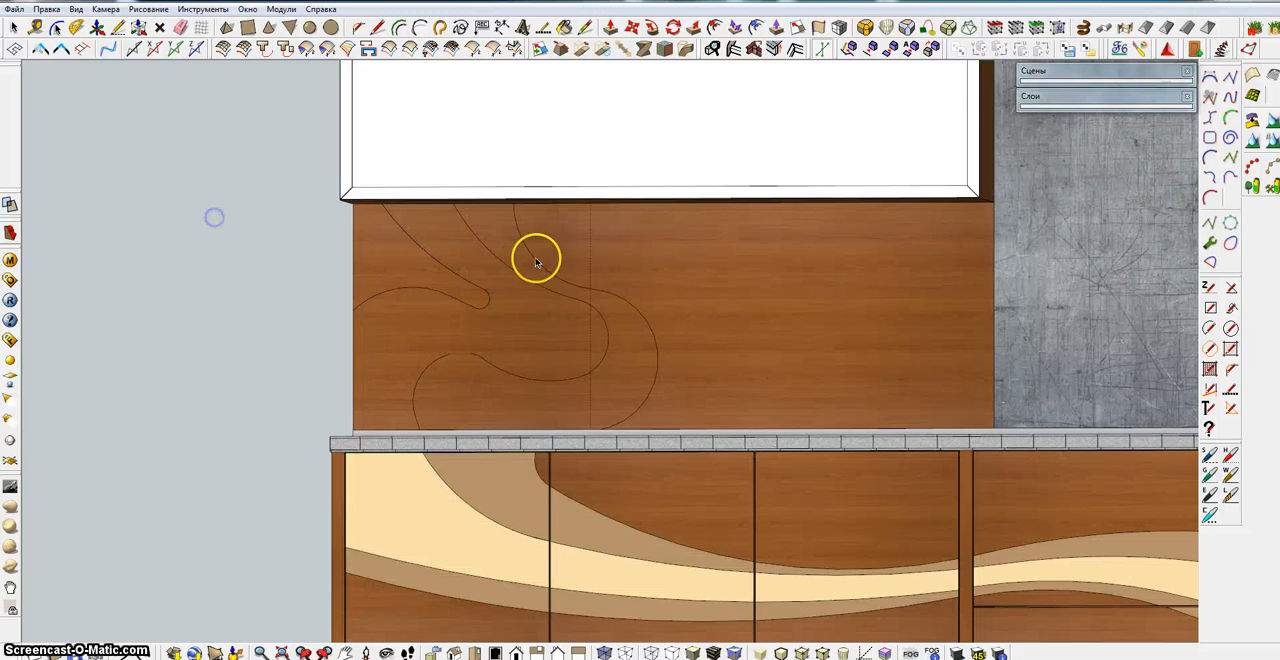
pyautogui.rightClick(540, 257)
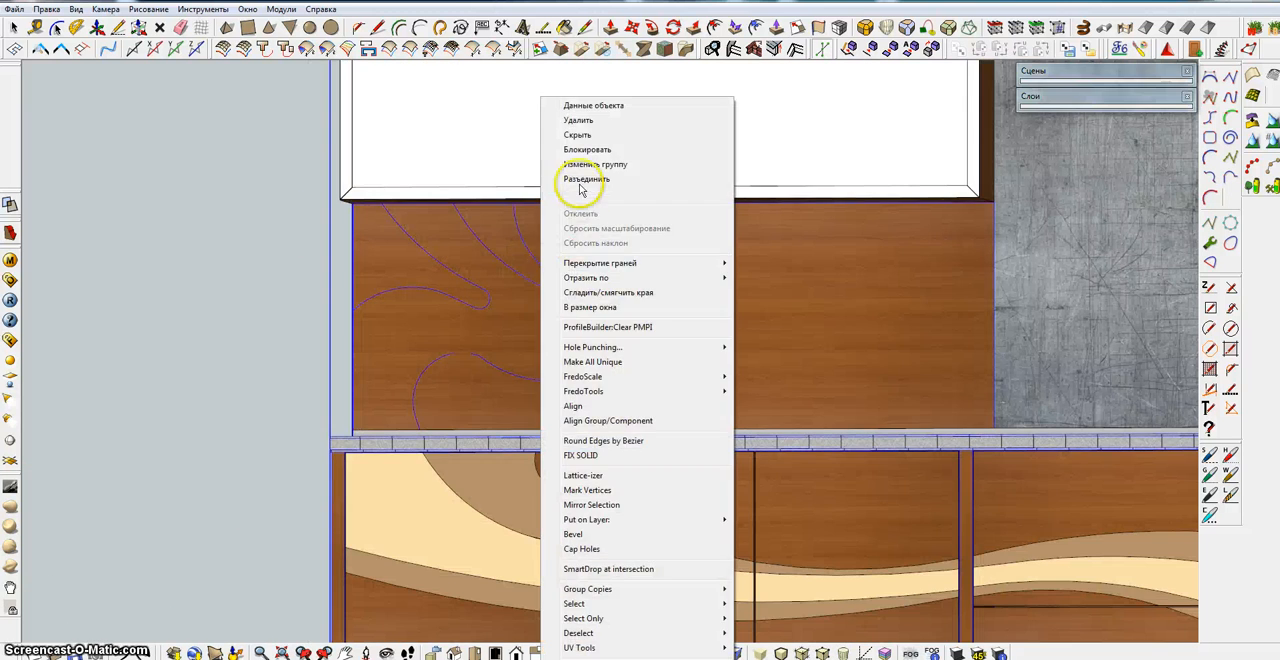
pyautogui.click(574, 180)
pyautogui.click(314, 286)
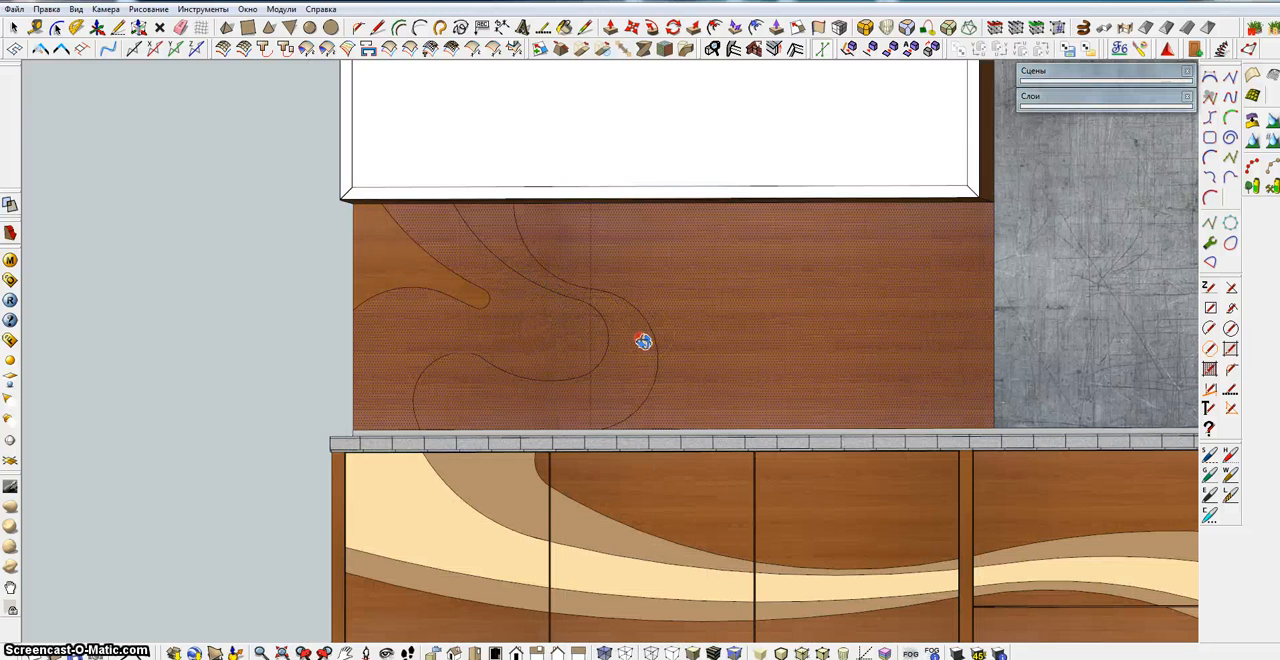
# Erase the two right-hand curves and the vertical guide line, keeping the hooked curve and the small loop arc above the lower edge
pyautogui.moveTo(643, 340); pyautogui.dragTo(620, 328, button='middle')
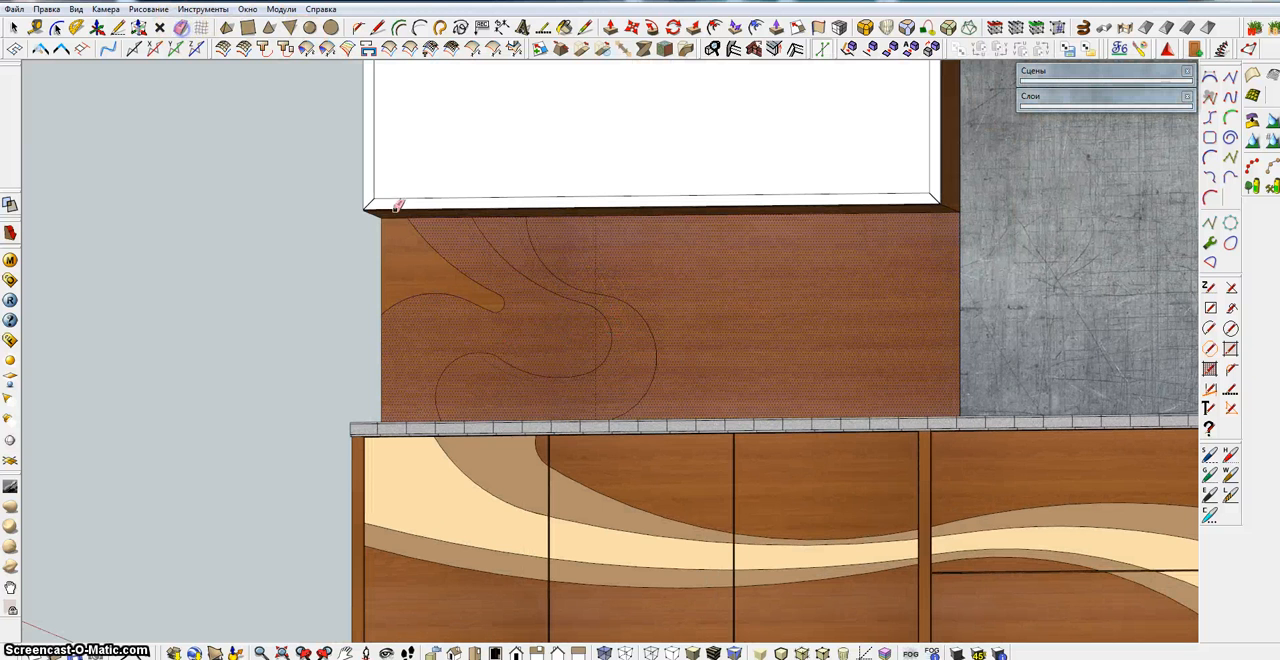
pyautogui.moveTo(566, 274); pyautogui.dragTo(553, 293)
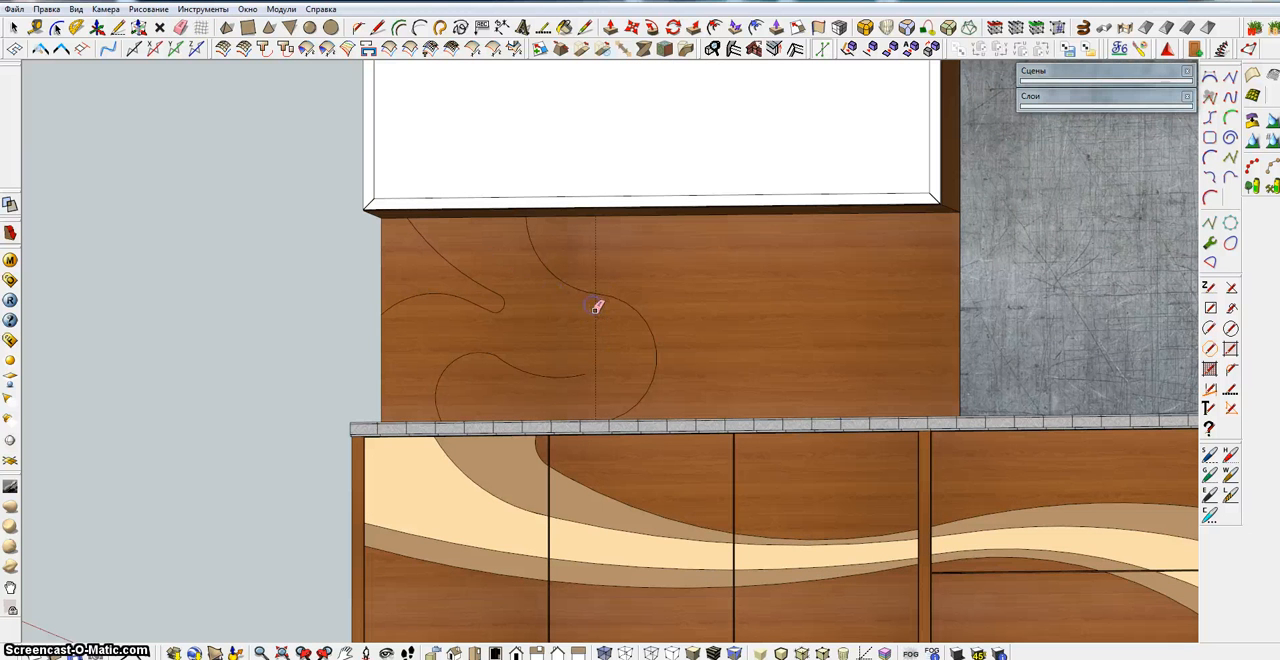
pyautogui.moveTo(580, 369)
pyautogui.mouseDown()
pyautogui.moveTo(523, 363)
pyautogui.moveTo(569, 343)
pyautogui.moveTo(607, 292)
pyautogui.mouseUp()
pyautogui.click(14, 27)
pyautogui.click(538, 293)
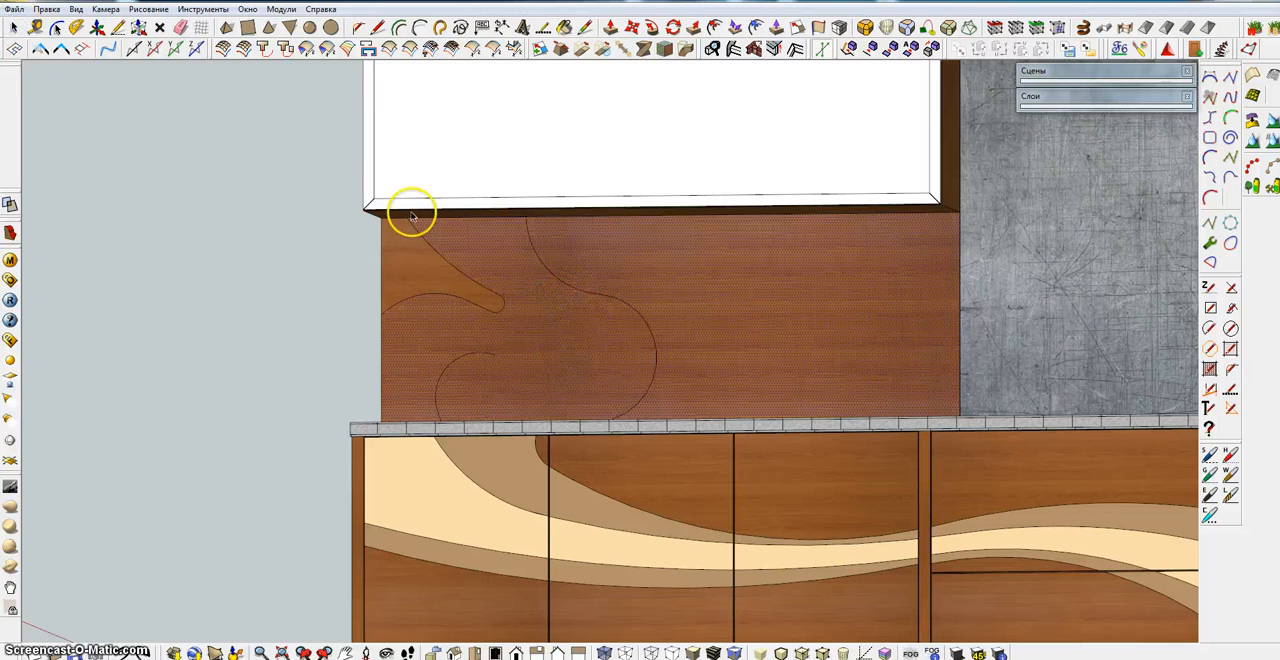
pyautogui.click(181, 27)
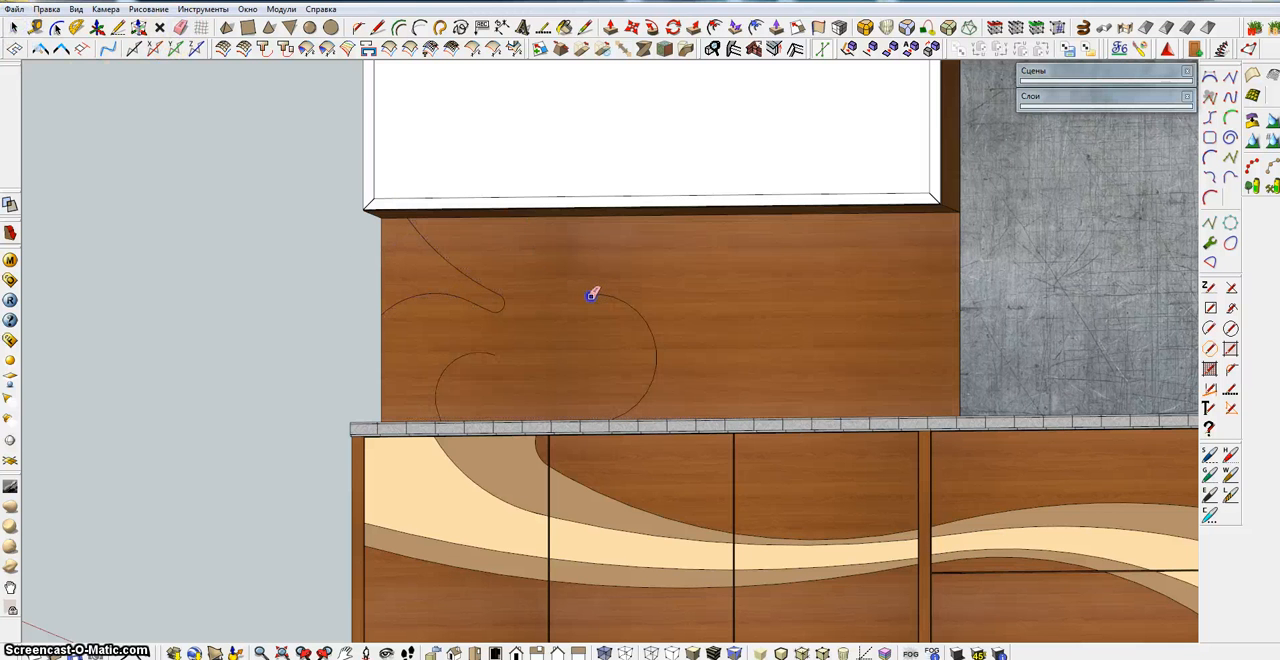
# Draw a new arc from the small loop arc's open end, curving down and then up toward the middle of the backsplash
pyautogui.click(420, 27)
pyautogui.click(494, 354)
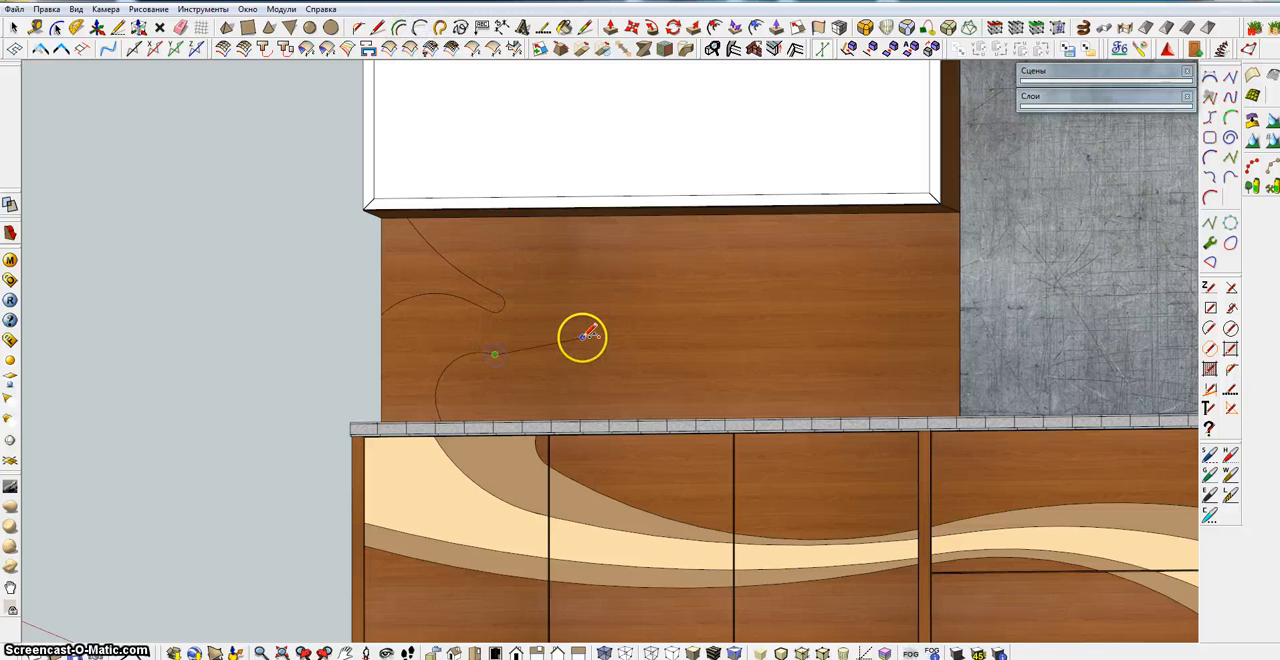
pyautogui.scroll(-3, 586, 340)
pyautogui.moveTo(583, 341)
pyautogui.keyDown('shift'); pyautogui.mouseDown(button='middle')
pyautogui.moveTo(577, 380)
pyautogui.moveTo(620, 366)
pyautogui.mouseUp(button='middle'); pyautogui.keyUp('shift')
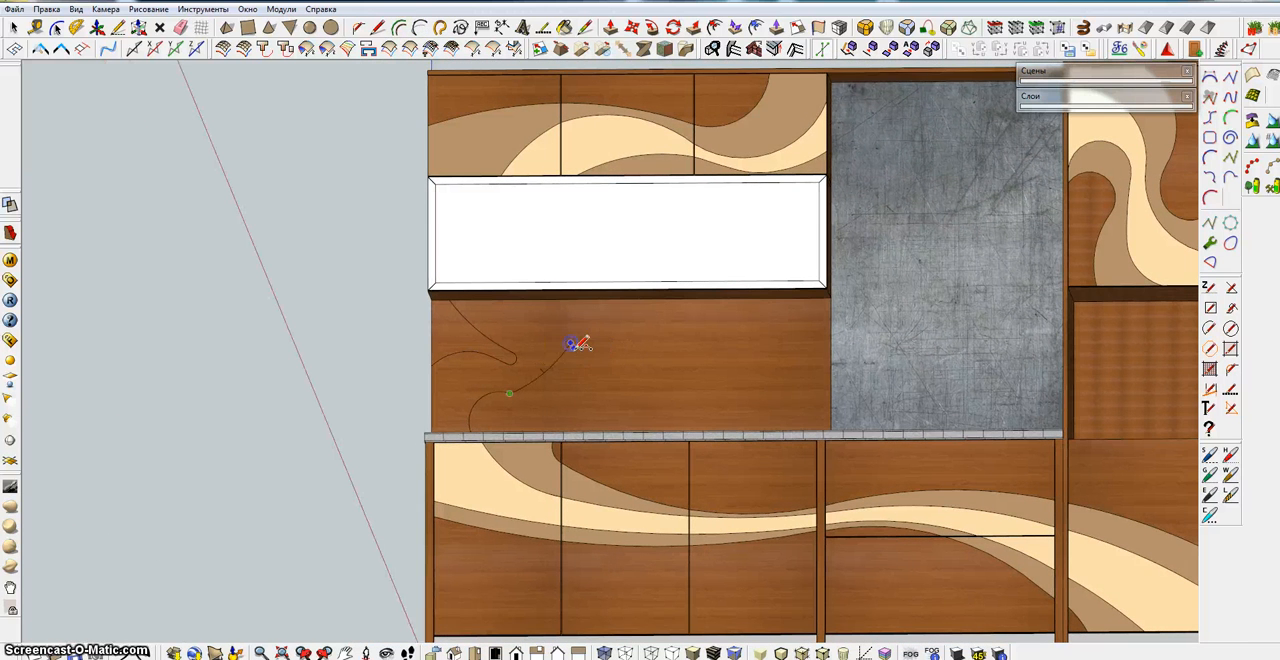
pyautogui.click(570, 343)
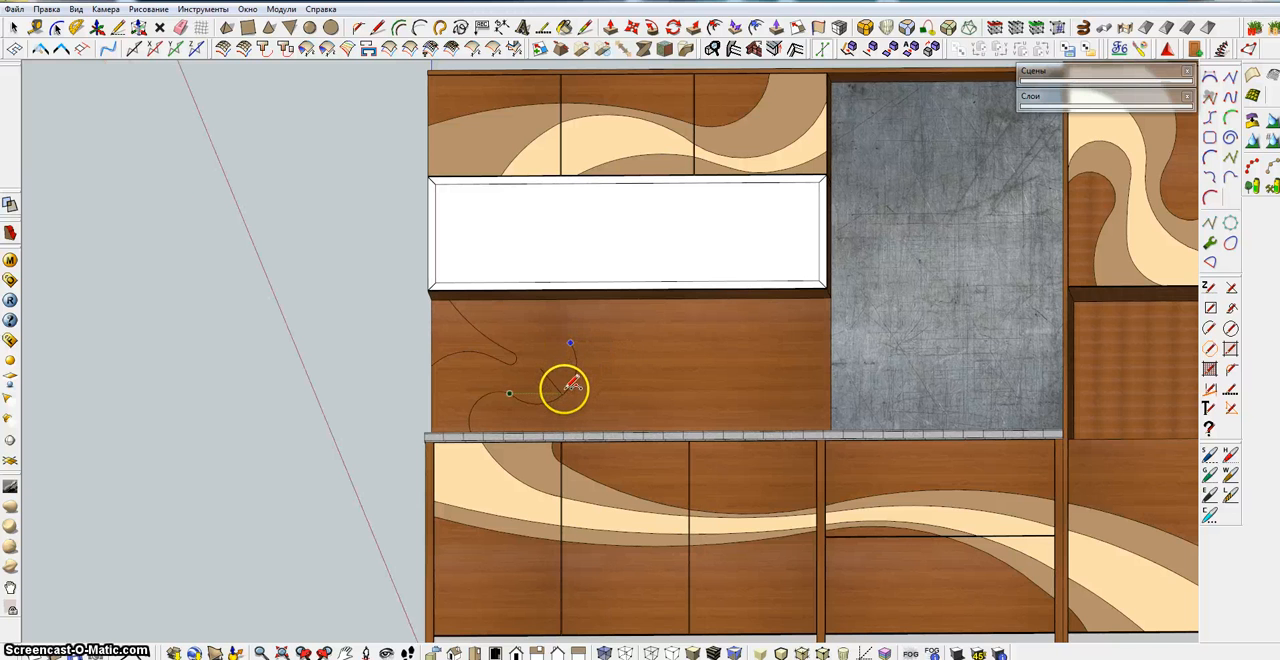